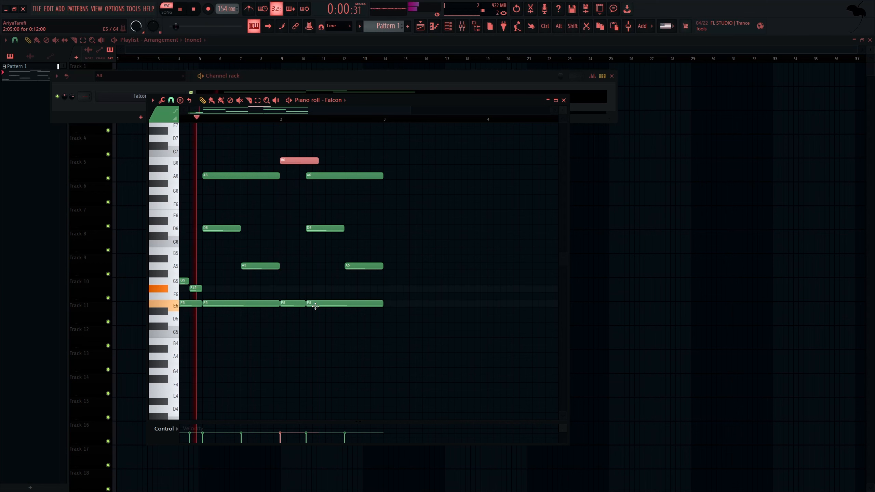
Lower the B6 note by an octave to B5 and transpose the whole melody up three semitones, putting its lowest notes on G5
{"action": "key", "text": "ctrl+Down"}
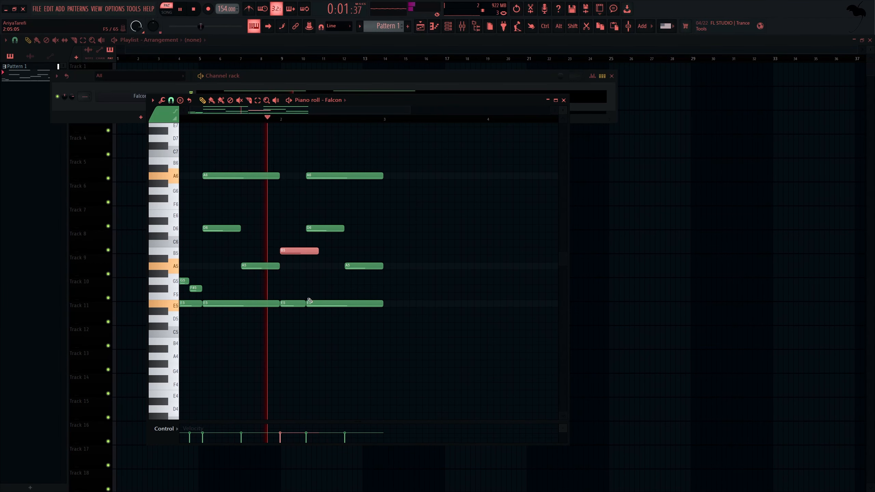
{"action": "left_click_drag", "start_coordinate": [286, 361], "coordinate": [292, 366]}
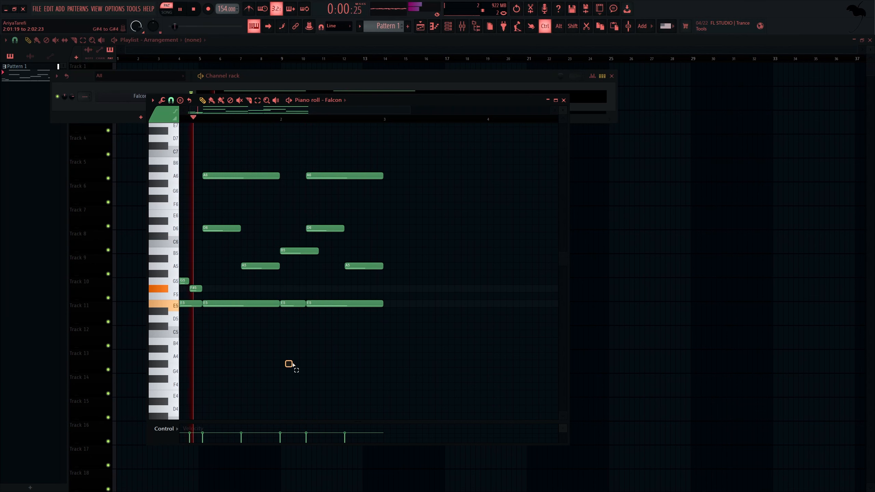
{"action": "scroll", "coordinate": [211, 279], "scroll_direction": "down", "scroll_amount": 3}
{"action": "key", "text": "shift+Down"}
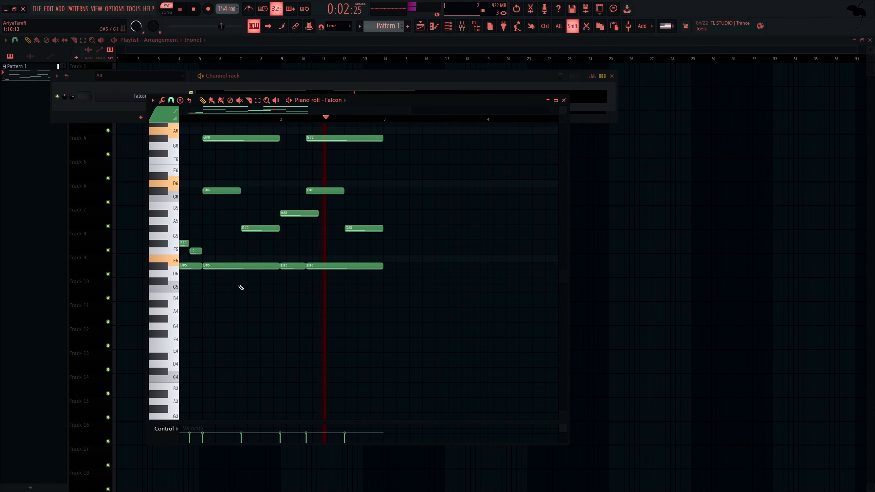
{"action": "key", "text": "shift+Up"}
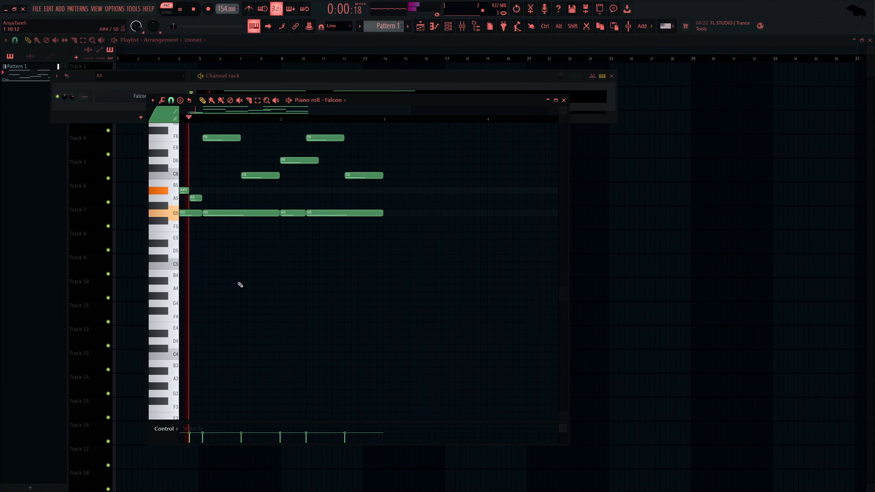
Add a G3 bass note at the start of the pattern and lengthen it to two bars
{"action": "scroll", "coordinate": [237, 241], "scroll_direction": "down", "scroll_amount": 1}
{"action": "left_click_drag", "start_coordinate": [189, 267], "coordinate": [186, 376]}
{"action": "key", "text": "space"}
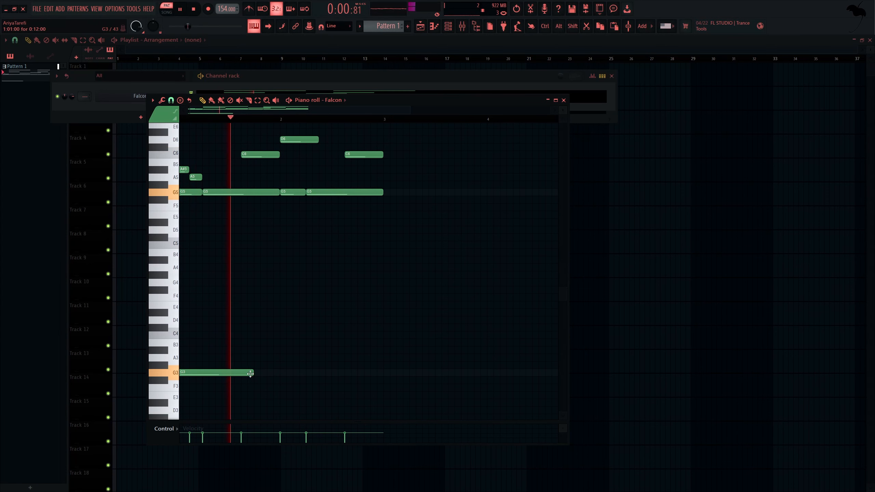
{"action": "left_click_drag", "start_coordinate": [251, 372], "coordinate": [312, 372]}
{"action": "key", "text": "space"}
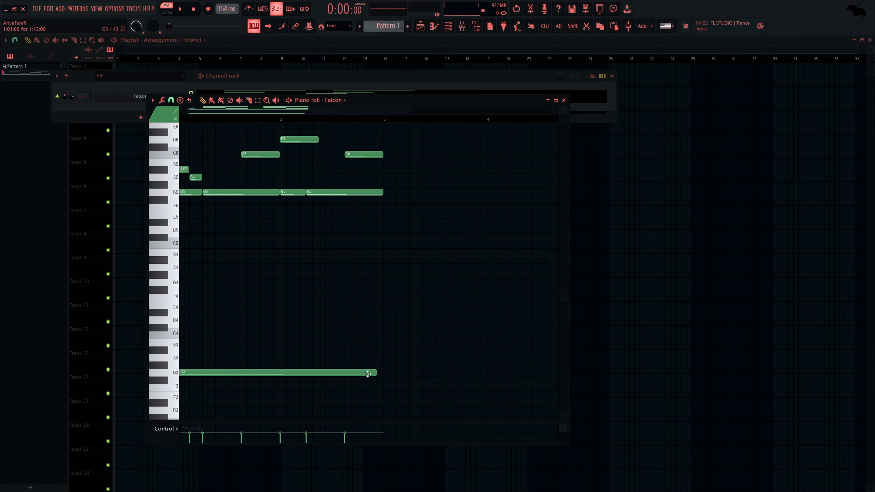
{"action": "key", "text": "ctrl+z"}
{"action": "key", "text": "ctrl+z"}
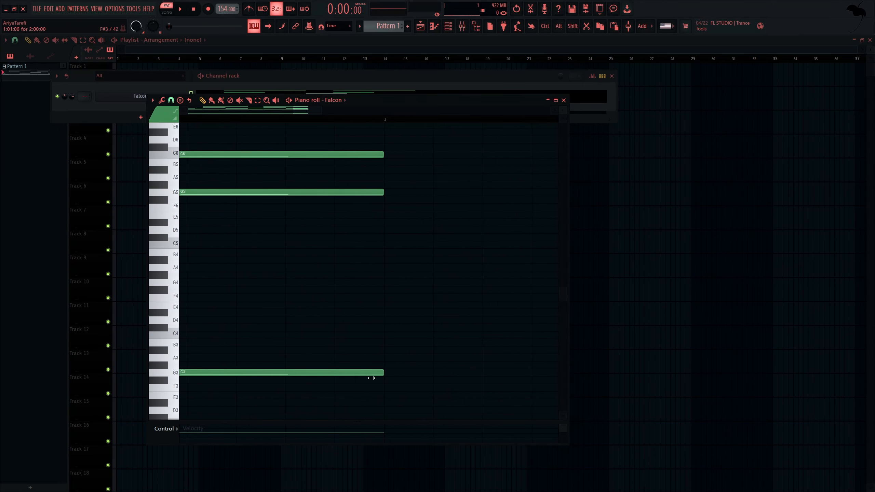
Duplicate the G3 bass note up to A#4 and shorten the copy to about one bar
{"action": "left_click_drag", "start_coordinate": [363, 372], "coordinate": [340, 343]}
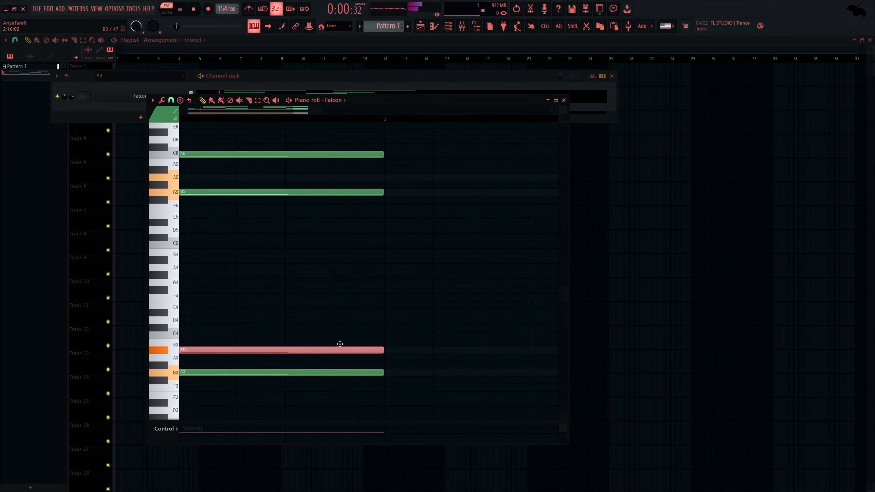
{"action": "key", "text": "space"}
{"action": "scroll", "coordinate": [340, 347], "scroll_direction": "down", "scroll_amount": 6}
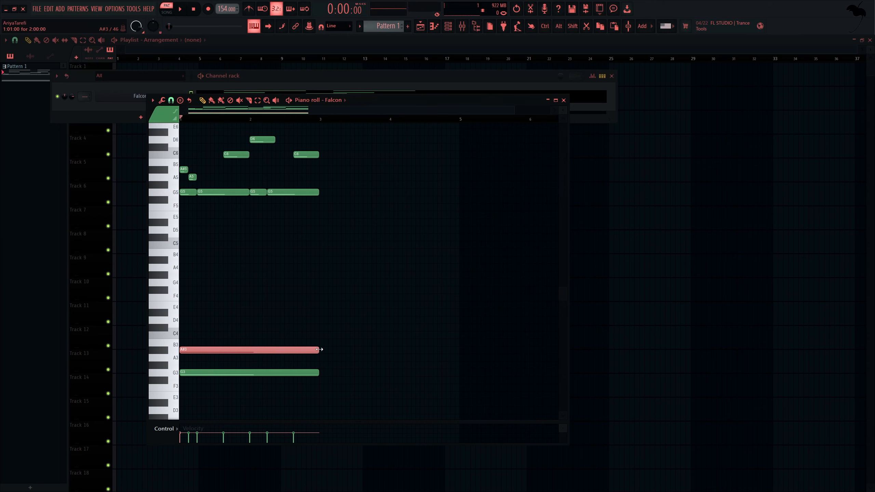
{"action": "key", "text": "ctrl+Up"}
{"action": "key", "text": "space"}
{"action": "key", "text": "space"}
{"action": "left_click_drag", "start_coordinate": [318, 259], "coordinate": [254, 272]}
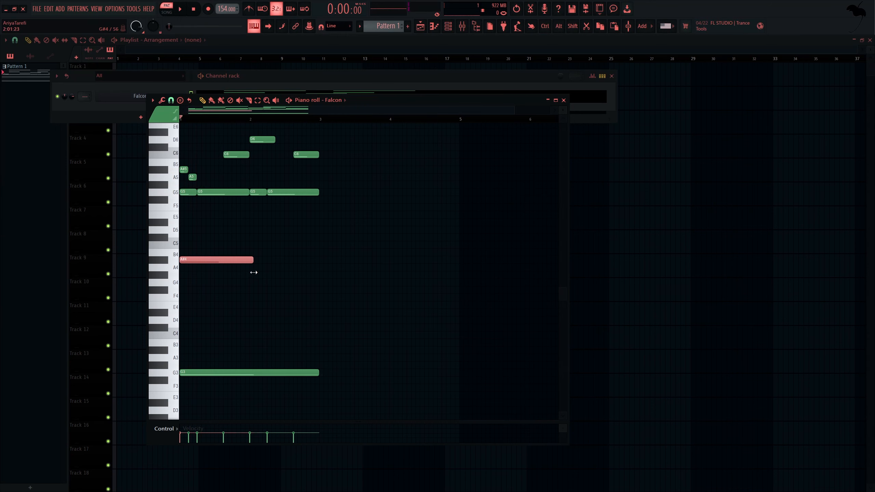
Set the snap to 1/2 beat and shorten the A#4 note to 10 steps, ending where the first C6 note starts
{"action": "scroll", "coordinate": [201, 262], "scroll_direction": "up", "scroll_amount": 3}
{"action": "left_click", "coordinate": [170, 100]}
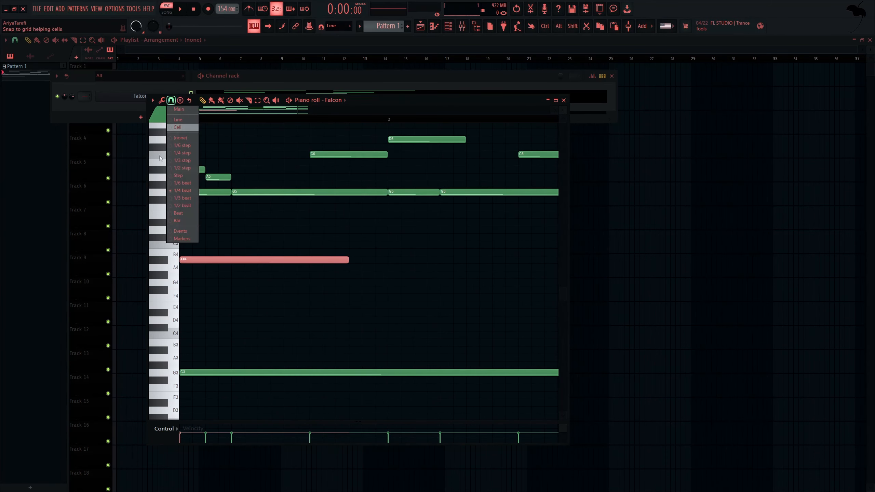
{"action": "left_click", "coordinate": [177, 206]}
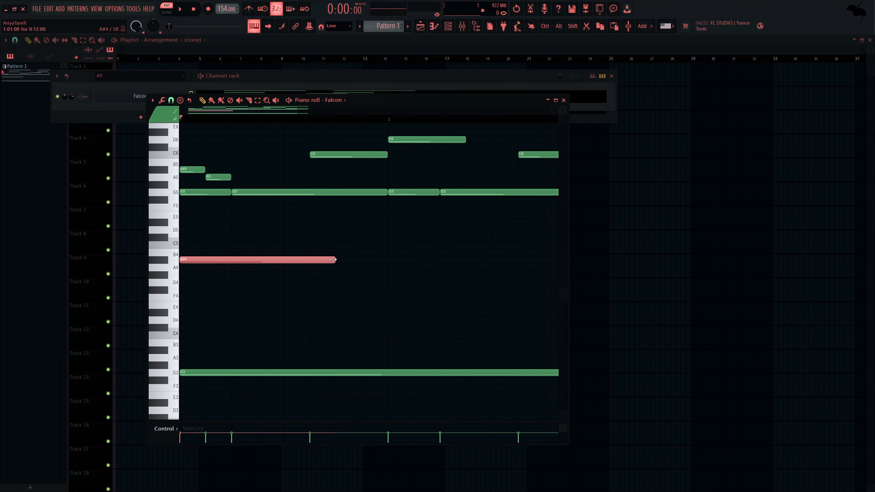
{"action": "key", "text": "space"}
{"action": "left_click_drag", "start_coordinate": [325, 261], "coordinate": [315, 260]}
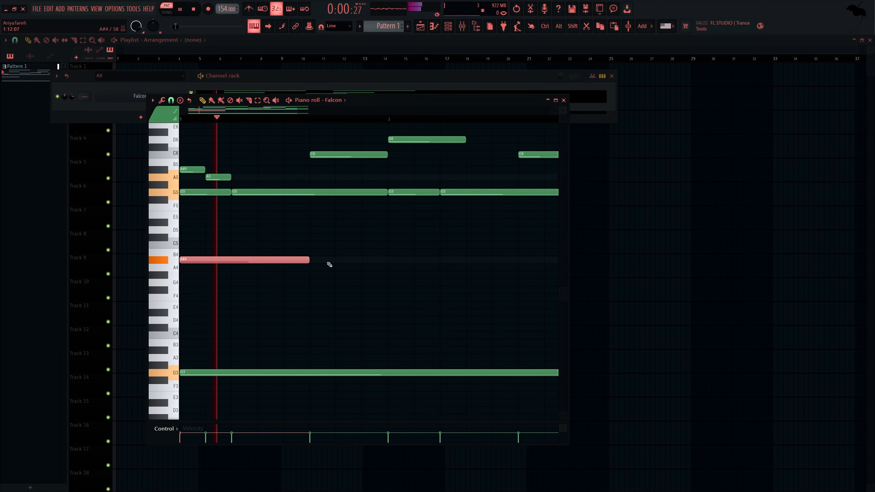
Add an A4 note directly after the A#4 note and shorten it to end at the start of bar 2
{"action": "left_click", "coordinate": [313, 282]}
{"action": "key", "text": "space"}
{"action": "left_click", "coordinate": [316, 268]}
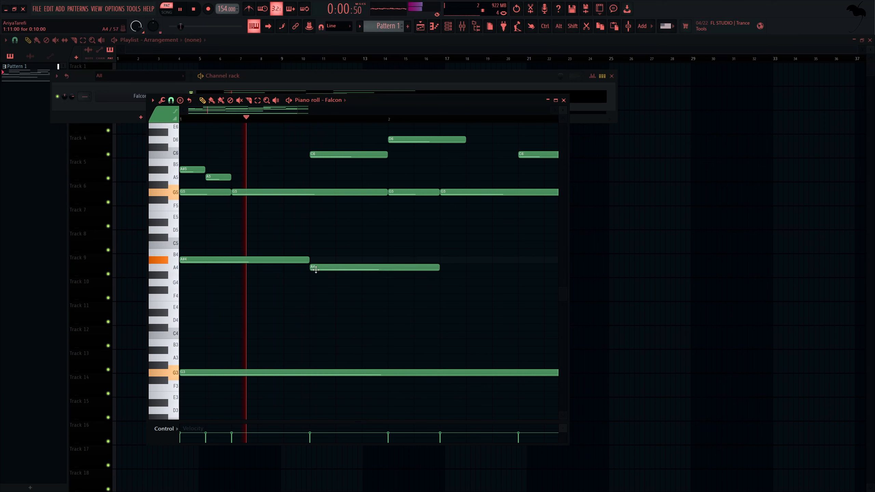
{"action": "key", "text": "space"}
{"action": "left_click_drag", "start_coordinate": [438, 269], "coordinate": [363, 296]}
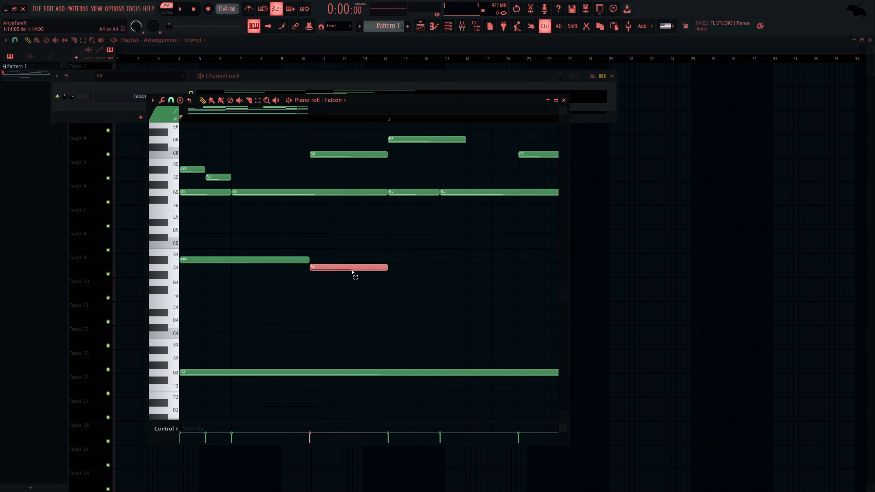
Try a sustained G4 note from bar 2 to bar 3 under the melody, and delete it after listening
{"action": "key", "text": "space"}
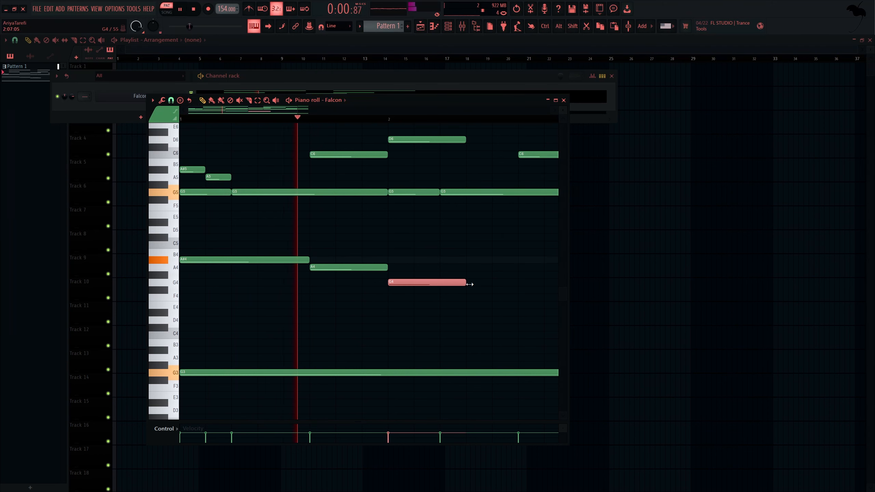
{"action": "left_click_drag", "start_coordinate": [470, 284], "coordinate": [594, 280]}
{"action": "scroll", "coordinate": [537, 275], "scroll_direction": "down", "scroll_amount": 2}
{"action": "key", "text": "space"}
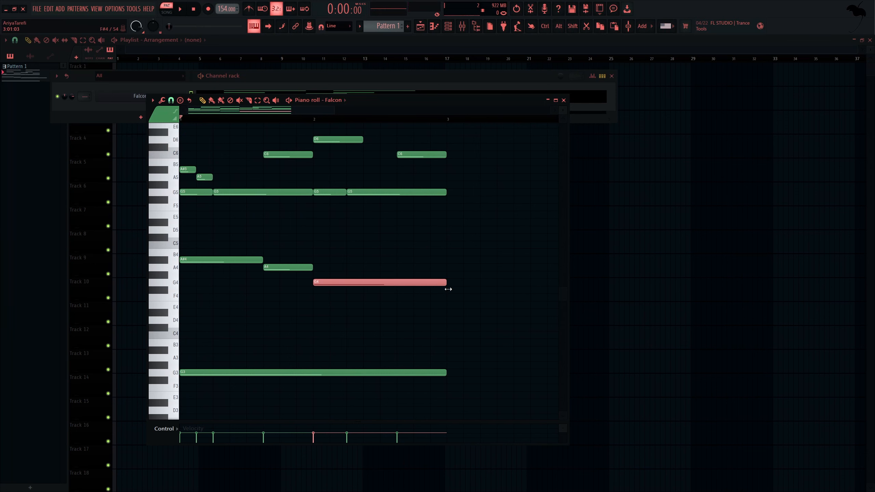
{"action": "key", "text": "Down"}
{"action": "key", "text": "Down"}
{"action": "key", "text": "space"}
{"action": "left_click_drag", "start_coordinate": [448, 298], "coordinate": [179, 256]}
{"action": "key", "text": "space"}
{"action": "key", "text": "Delete"}
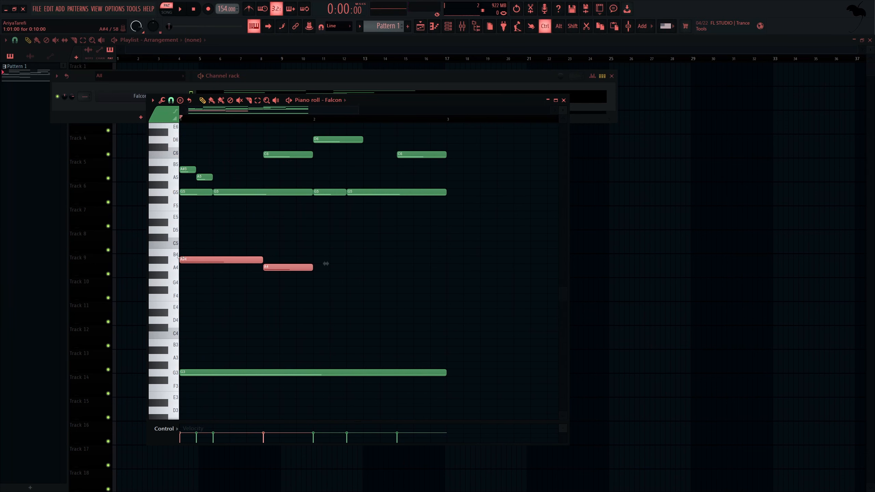
Duplicate the A#4 and A4 notes into bar 2 and lower the copies to G4 and F#4
{"action": "key", "text": "ctrl+b"}
{"action": "key", "text": "space"}
{"action": "key", "text": "Up"}
{"action": "key", "text": "Up"}
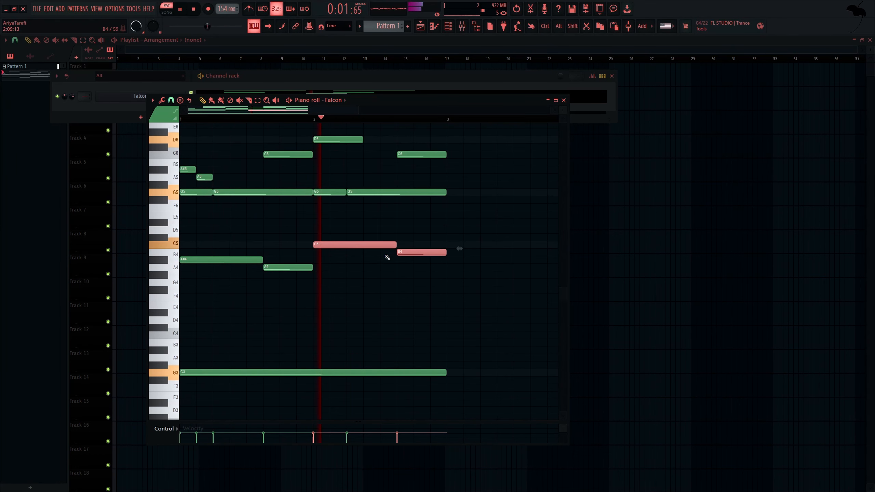
{"action": "key", "text": "space"}
{"action": "key", "text": "Down"}
{"action": "key", "text": "Down"}
{"action": "key", "text": "Down"}
{"action": "key", "text": "Down"}
{"action": "key", "text": "Down"}
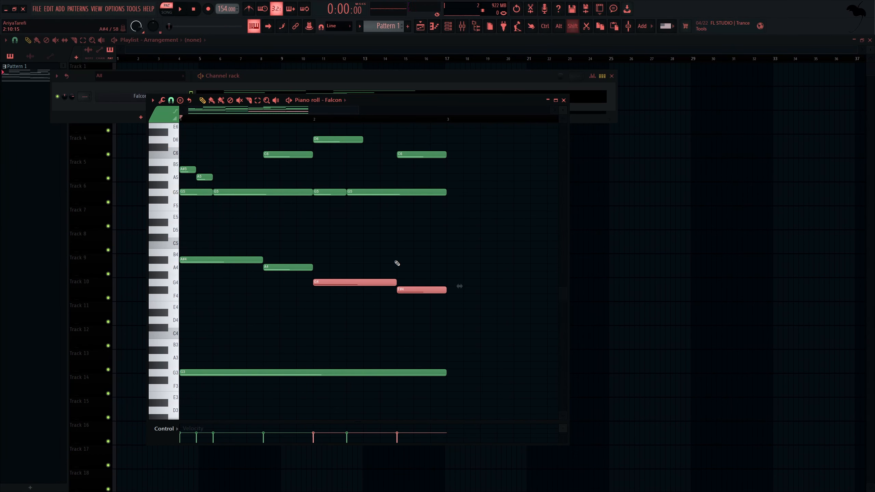
Play the pattern and lower the last F#4 note in bar 2 to F4
{"action": "key", "text": "space"}
{"action": "scroll", "coordinate": [259, 291], "scroll_direction": "down", "scroll_amount": 2}
{"action": "scroll", "coordinate": [322, 289], "scroll_direction": "up", "scroll_amount": 2}
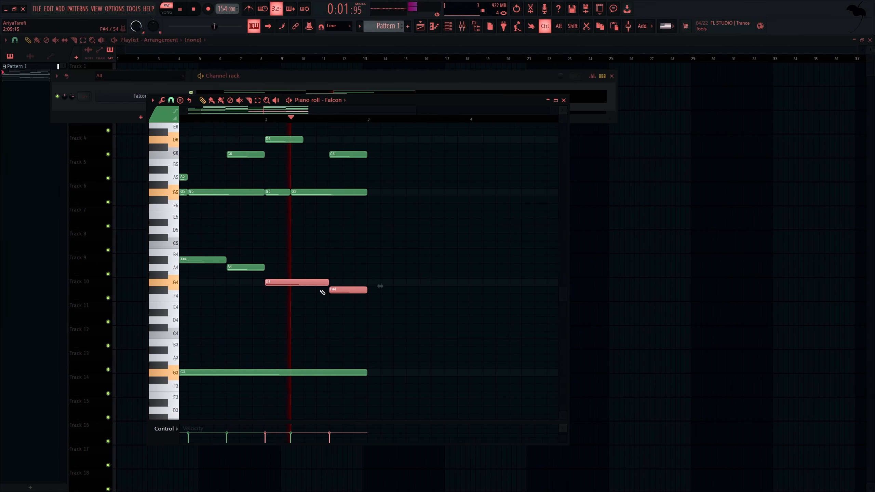
{"action": "key", "text": "space"}
{"action": "key", "text": "Down"}
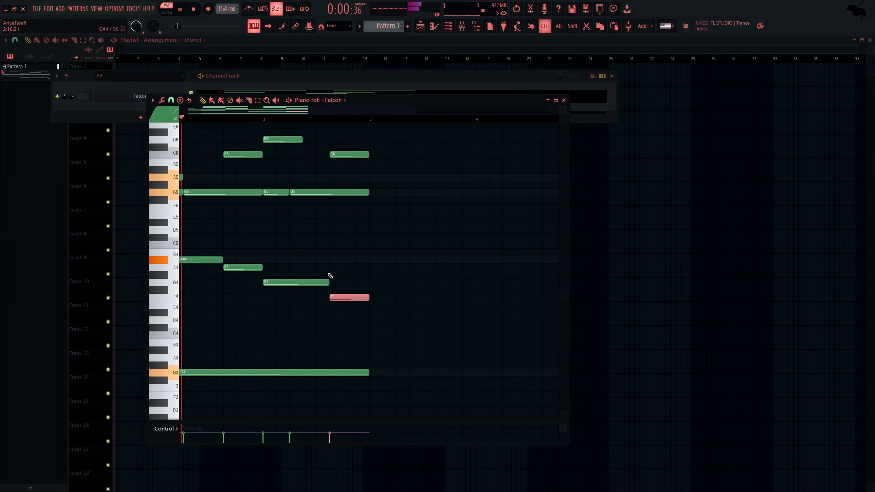
{"action": "scroll", "coordinate": [307, 250], "scroll_direction": "down", "scroll_amount": 2}
{"action": "scroll", "coordinate": [289, 256], "scroll_direction": "up", "scroll_amount": 3}
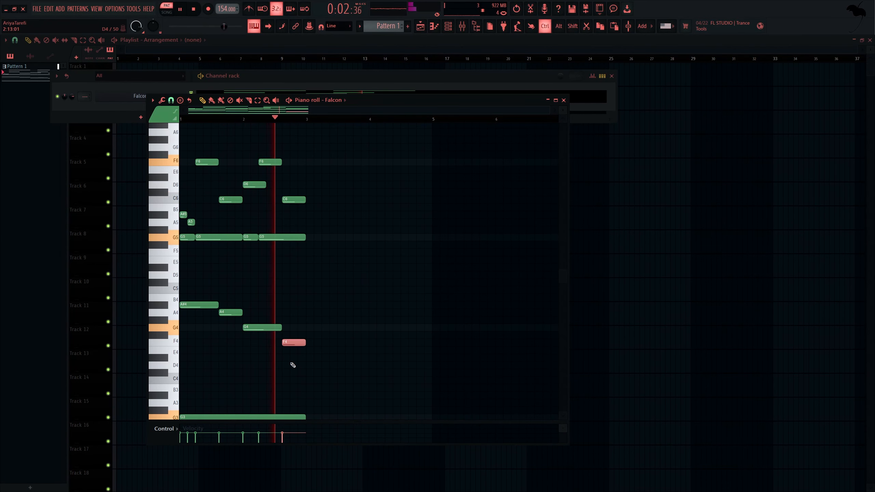
Lower the G4 note at the start of bar 2 to D#4
{"action": "left_click", "coordinate": [261, 327]}
{"action": "key", "text": "Down"}
{"action": "key", "text": "Down"}
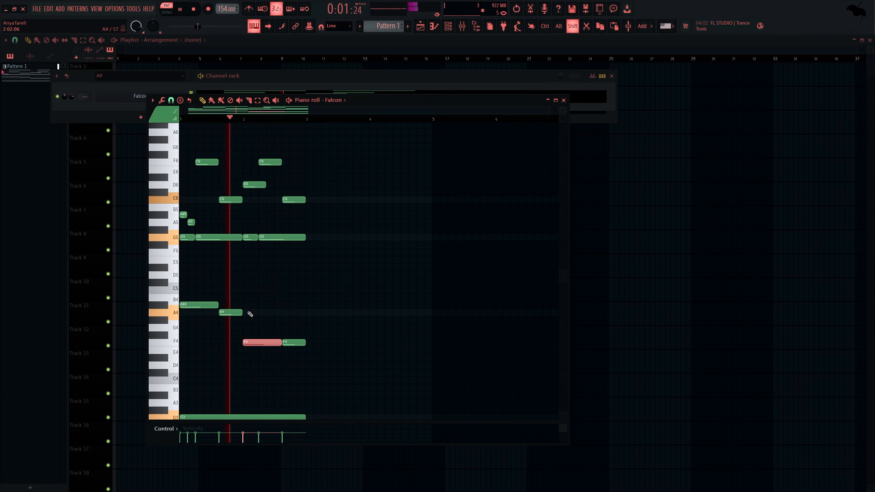
{"action": "key", "text": "Down"}
{"action": "key", "text": "Down"}
Lower the last F4 note in bar 2 to D4
{"action": "scroll", "coordinate": [181, 332], "scroll_direction": "down", "scroll_amount": 3}
{"action": "scroll", "coordinate": [182, 331], "scroll_direction": "up", "scroll_amount": 2, "text": "ctrl"}
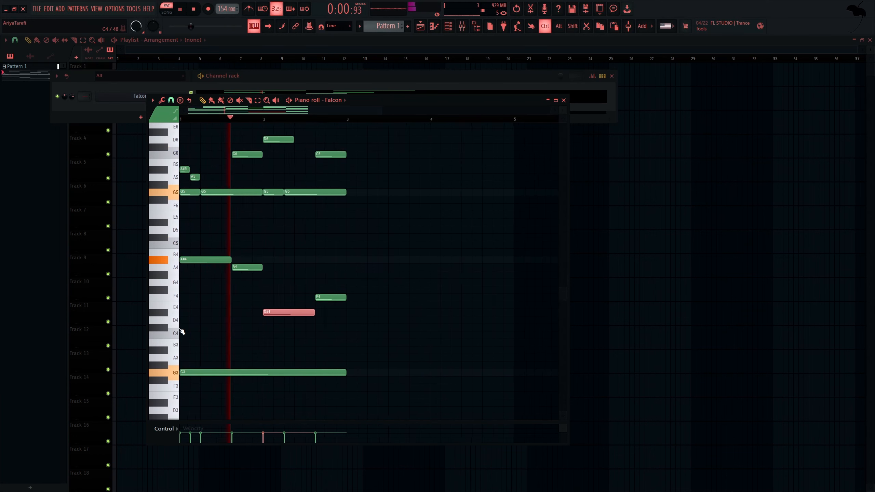
{"action": "scroll", "coordinate": [182, 331], "scroll_direction": "up", "scroll_amount": 2, "text": "ctrl"}
{"action": "left_click", "coordinate": [428, 297]}
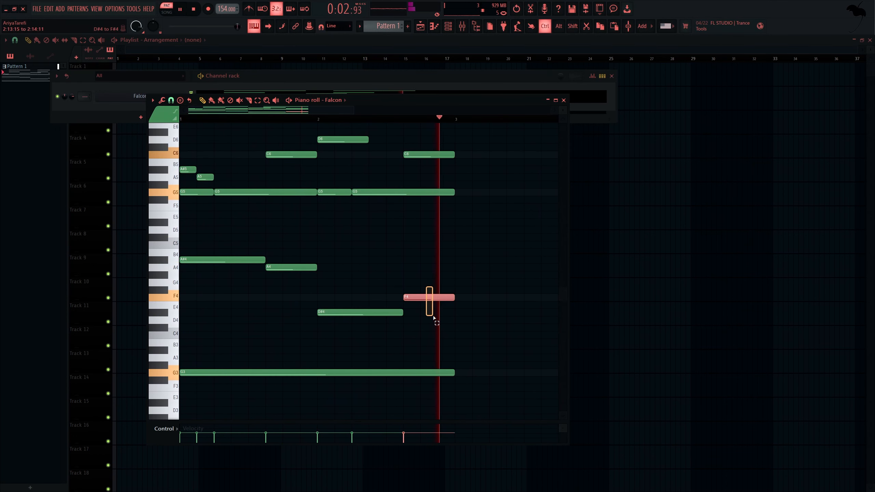
{"action": "key", "text": "Down"}
{"action": "key", "text": "Down"}
{"action": "key", "text": "Down"}
{"action": "scroll", "coordinate": [378, 322], "scroll_direction": "down", "scroll_amount": 1, "text": "ctrl"}
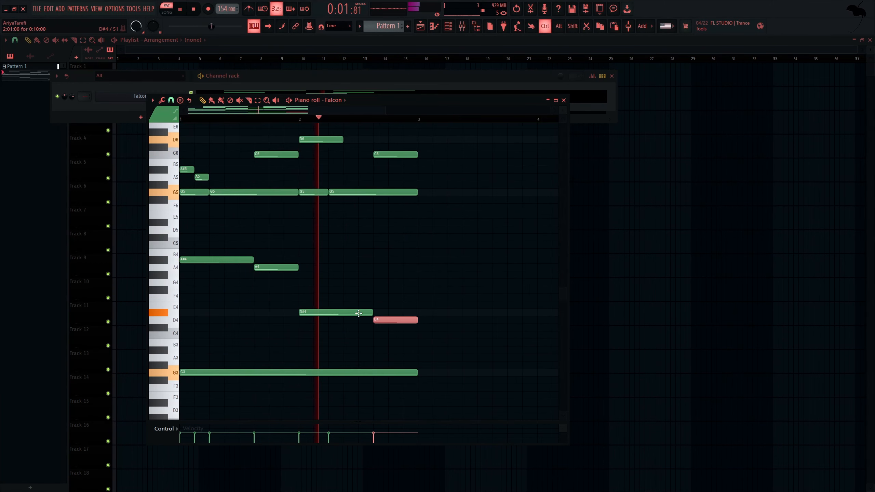
Try the D#4 note at the start of bar 2 on D4, and raise it to G4
{"action": "left_click", "coordinate": [341, 312]}
{"action": "key", "text": "Down"}
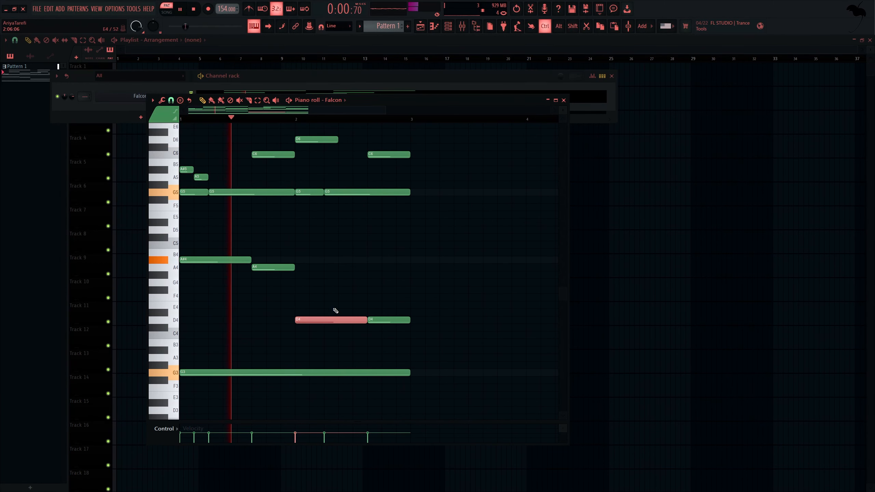
{"action": "key", "text": "Up"}
{"action": "key", "text": "Up"}
{"action": "key", "text": "Up"}
{"action": "key", "text": "Up"}
{"action": "key", "text": "Up"}
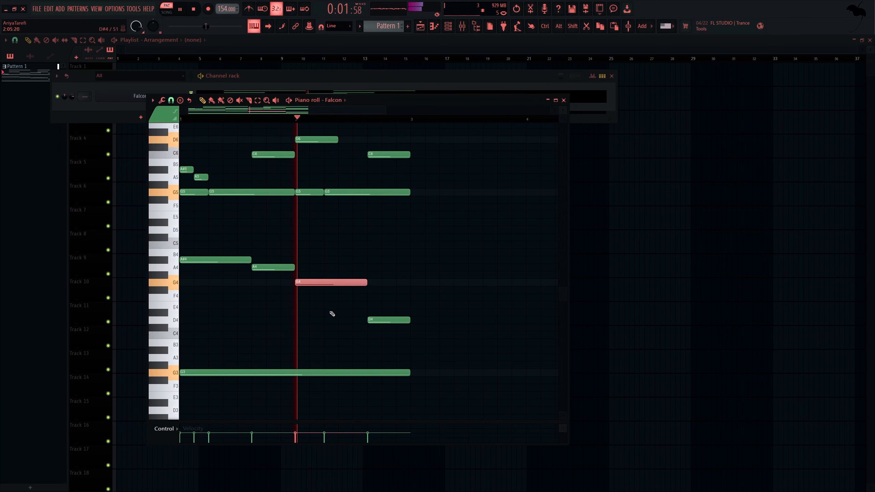
Lower the two G5 notes in bar 2 to C5, trying the pitches in between during playback
{"action": "key", "text": "space"}
{"action": "key", "text": "Down"}
{"action": "key", "text": "Down"}
{"action": "key", "text": "space"}
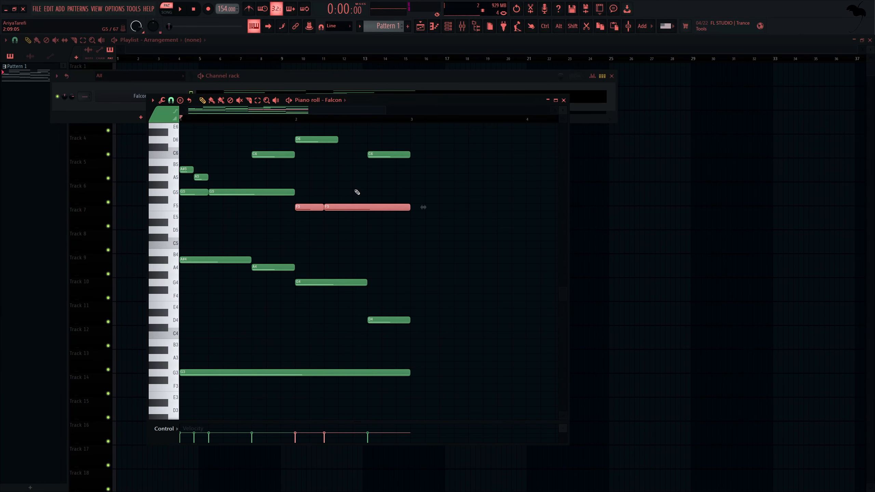
{"action": "scroll", "coordinate": [342, 228], "scroll_direction": "down", "scroll_amount": 1}
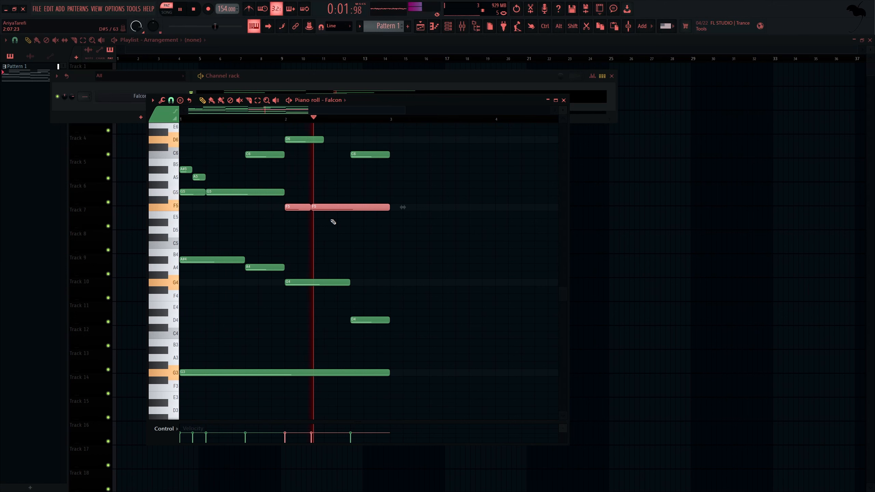
{"action": "key", "text": "Down"}
{"action": "key", "text": "Down"}
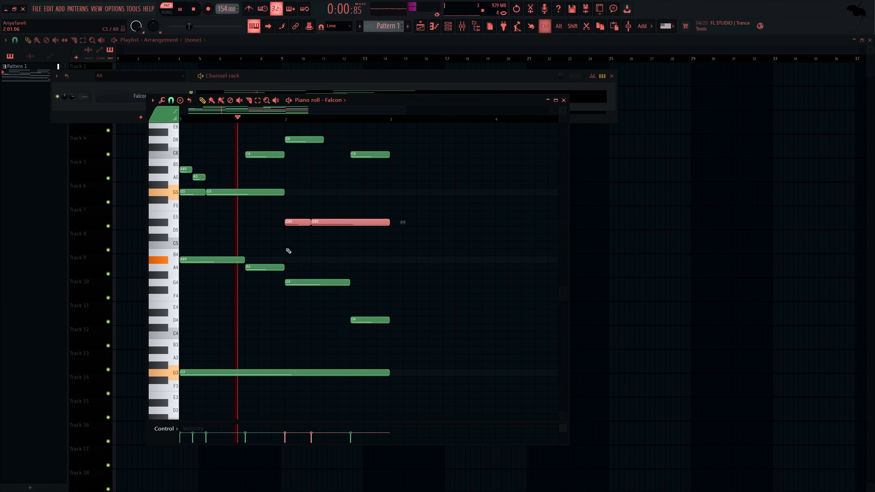
{"action": "scroll", "coordinate": [293, 253], "scroll_direction": "up", "scroll_amount": 1}
{"action": "key", "text": "Down"}
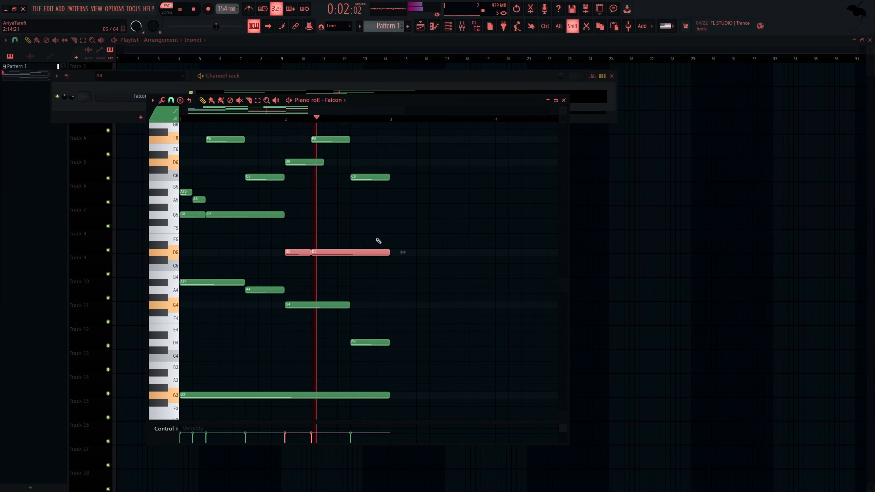
{"action": "key", "text": "Down"}
{"action": "key", "text": "Down"}
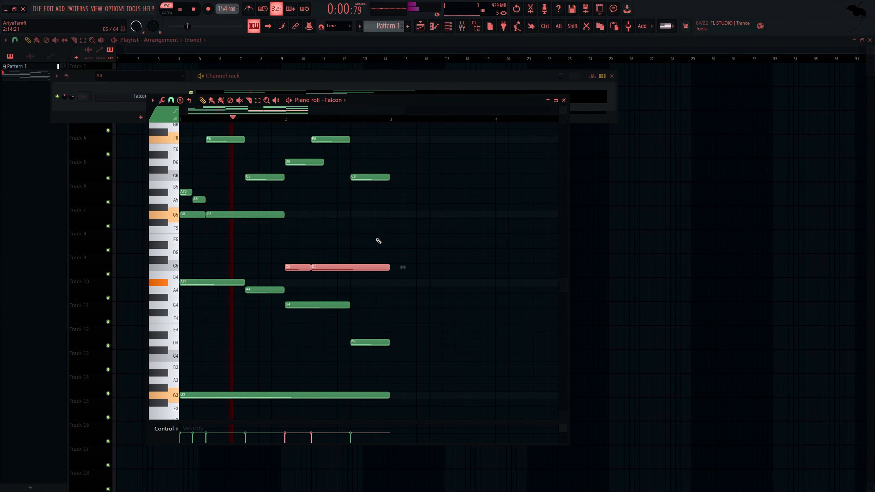
Lower the long C5 note in bar 2 to A#4
{"action": "left_click_drag", "start_coordinate": [372, 235], "coordinate": [374, 276]}
{"action": "key", "text": "shift+Left"}
{"action": "key", "text": "shift+Left"}
{"action": "key", "text": "shift+Right"}
{"action": "key", "text": "shift+Right"}
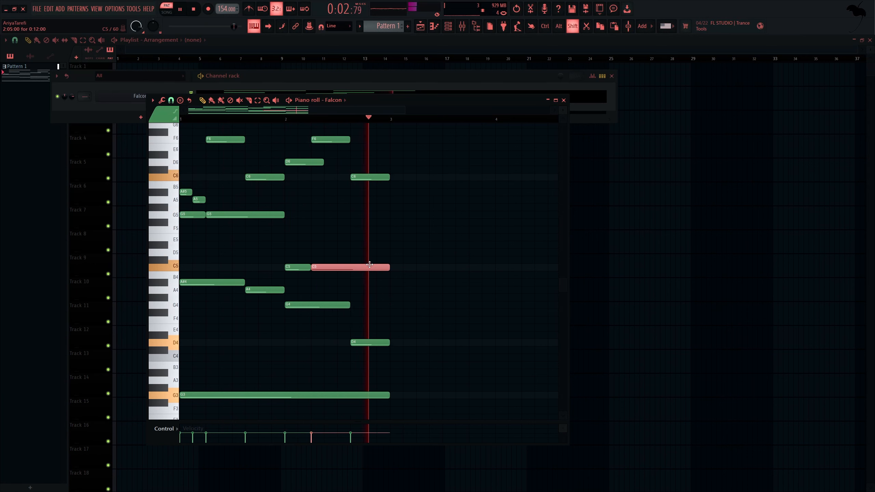
{"action": "key", "text": "Down"}
{"action": "key", "text": "Down"}
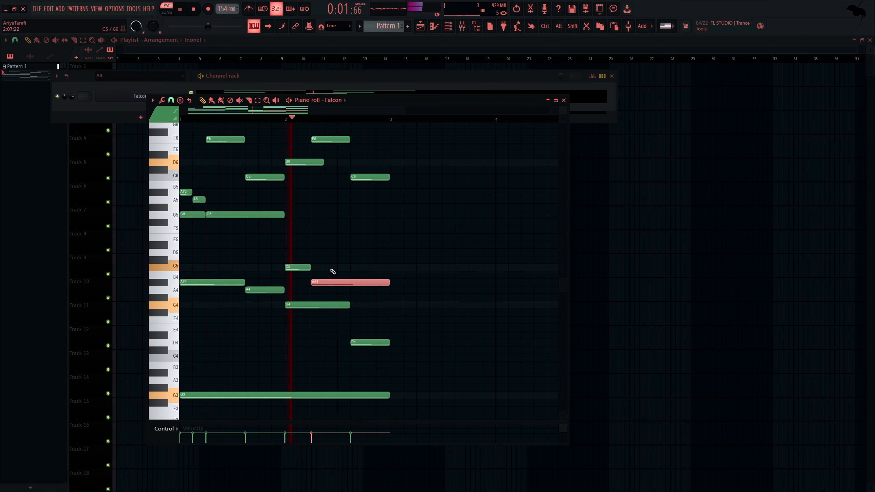
Lower the short C5 note at the start of bar 2 to A#4, and the long note after it to A4
{"action": "left_click_drag", "start_coordinate": [298, 274], "coordinate": [336, 296]}
{"action": "key", "text": "shift+Down"}
{"action": "key", "text": "shift+Down"}
{"action": "key", "text": "shift+Down"}
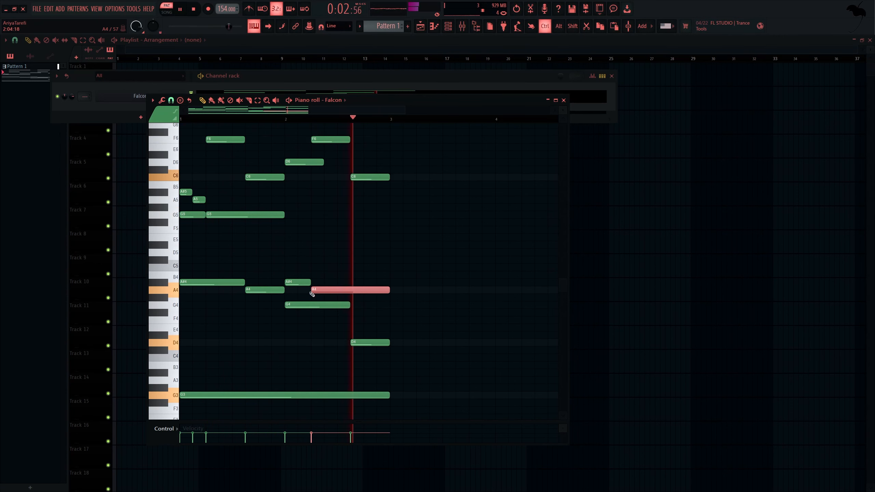
Copy the two-bar G3 bass note an octave down to G2 and play the pattern
{"action": "left_click", "coordinate": [359, 341]}
{"action": "scroll", "coordinate": [355, 286], "scroll_direction": "up", "scroll_amount": 2}
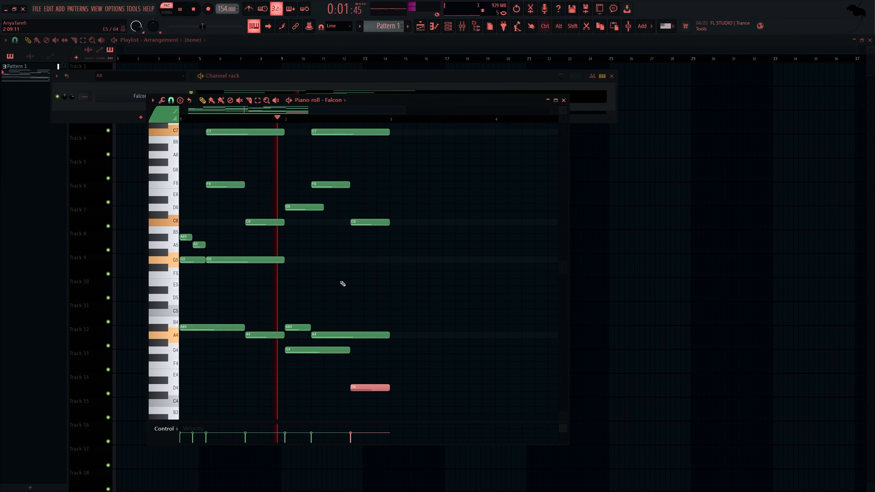
{"action": "left_click", "coordinate": [343, 284], "text": "ctrl"}
{"action": "scroll", "coordinate": [340, 289], "scroll_direction": "up", "scroll_amount": 1}
{"action": "scroll", "coordinate": [336, 290], "scroll_direction": "down", "scroll_amount": 6}
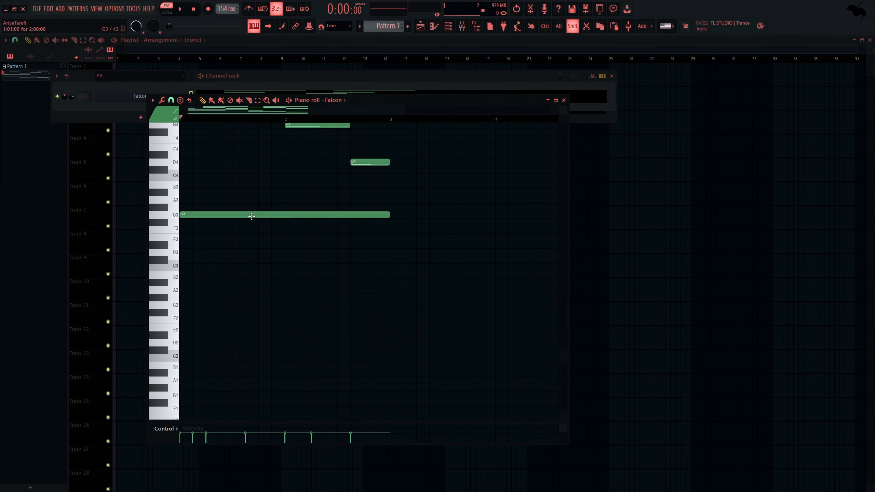
{"action": "left_click_drag", "start_coordinate": [252, 216], "coordinate": [197, 307]}
{"action": "key", "text": "space"}
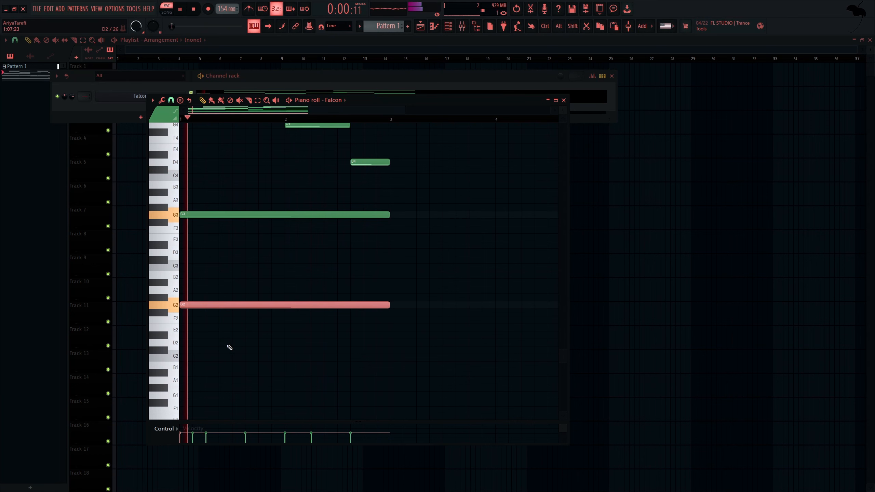
Duplicate the two-bar phrase repeatedly until it fills eight bars
{"action": "scroll", "coordinate": [228, 346], "scroll_direction": "down", "scroll_amount": 2}
{"action": "left_click_drag", "start_coordinate": [231, 354], "coordinate": [270, 366]}
{"action": "key", "text": "ctrl+b"}
{"action": "scroll", "coordinate": [267, 363], "scroll_direction": "down", "scroll_amount": 1}
{"action": "left_click", "coordinate": [271, 362], "text": "ctrl"}
{"action": "key", "text": "ctrl+b"}
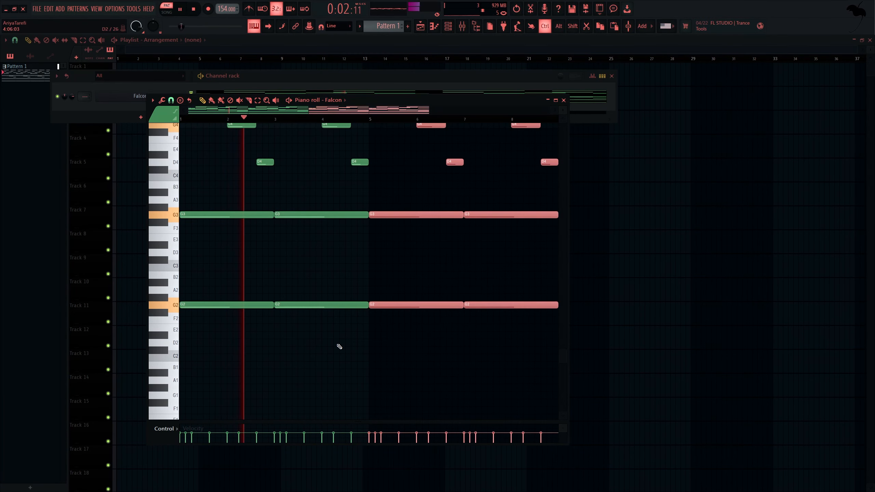
Lower the G3 and G2 bass notes in bars 5 to 8 to D#3 and D#2
{"action": "scroll", "coordinate": [339, 346], "scroll_direction": "down", "scroll_amount": 2}
{"action": "left_click_drag", "start_coordinate": [481, 377], "coordinate": [325, 212]}
{"action": "key", "text": "shift+Down"}
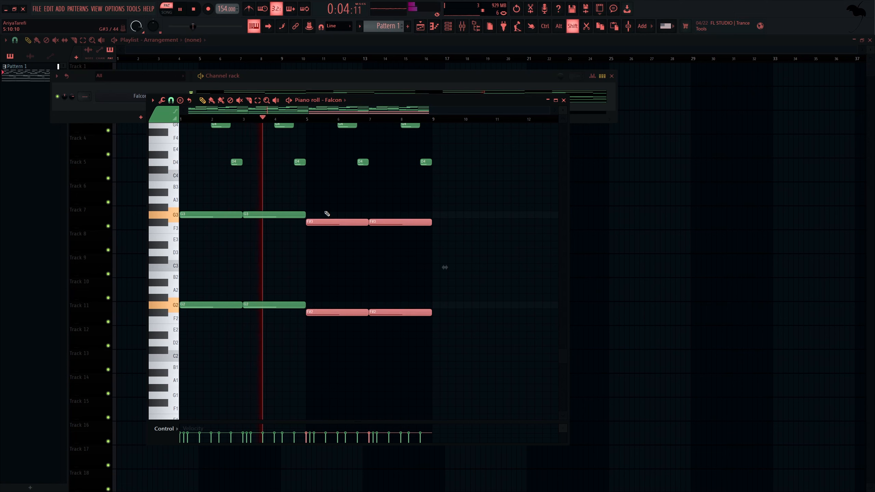
{"action": "key", "text": "shift+Down"}
{"action": "key", "text": "shift+Down"}
{"action": "key", "text": "shift+Down"}
{"action": "scroll", "coordinate": [315, 212], "scroll_direction": "up", "scroll_amount": 5}
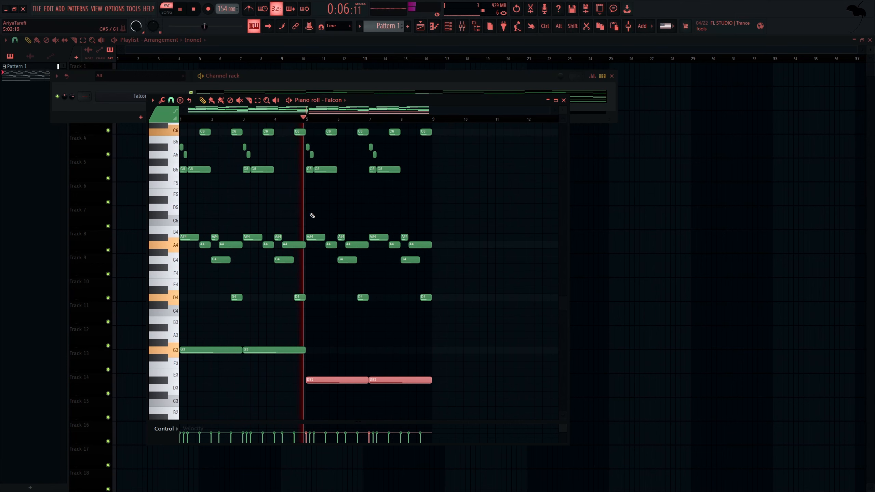
{"action": "scroll", "coordinate": [444, 334], "scroll_direction": "down", "scroll_amount": 5}
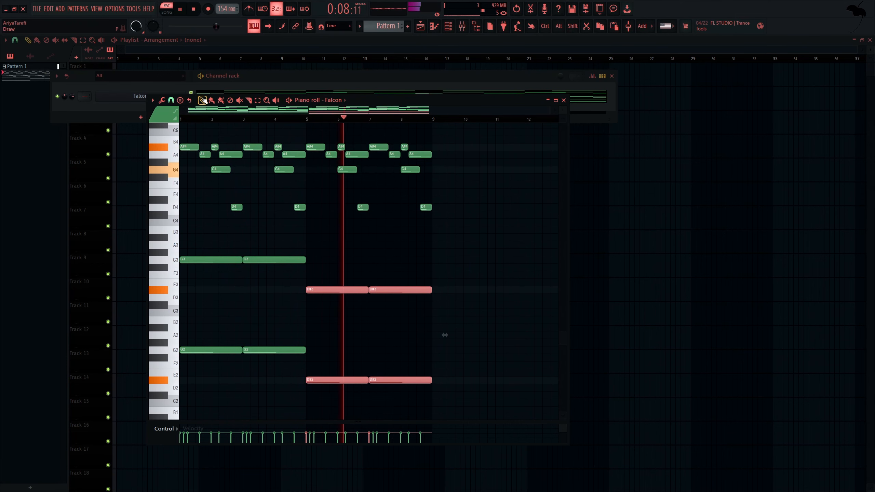
{"action": "left_click", "coordinate": [321, 231]}
{"action": "scroll", "coordinate": [382, 261], "scroll_direction": "up", "scroll_amount": 1}
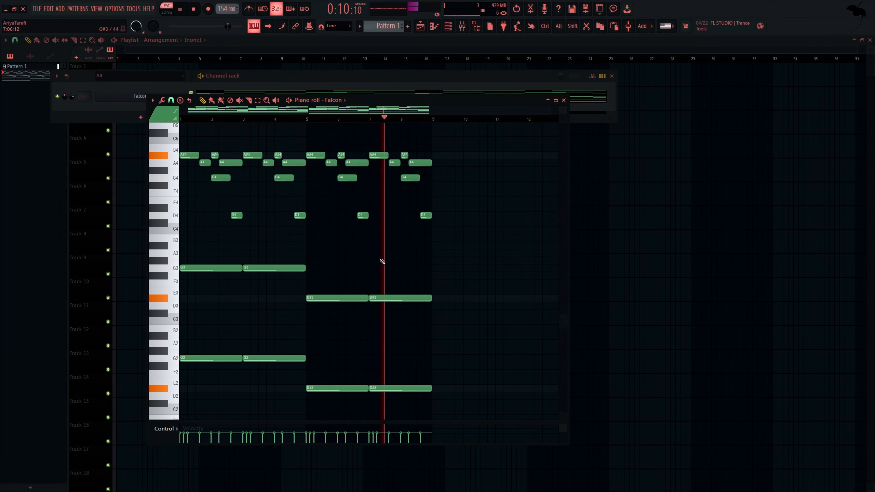
Extend the shortened first D#3 and D#2 bass notes to fill bars 1 and 2
{"action": "scroll", "coordinate": [380, 260], "scroll_direction": "up", "scroll_amount": 2}
{"action": "scroll", "coordinate": [363, 248], "scroll_direction": "down", "scroll_amount": 4}
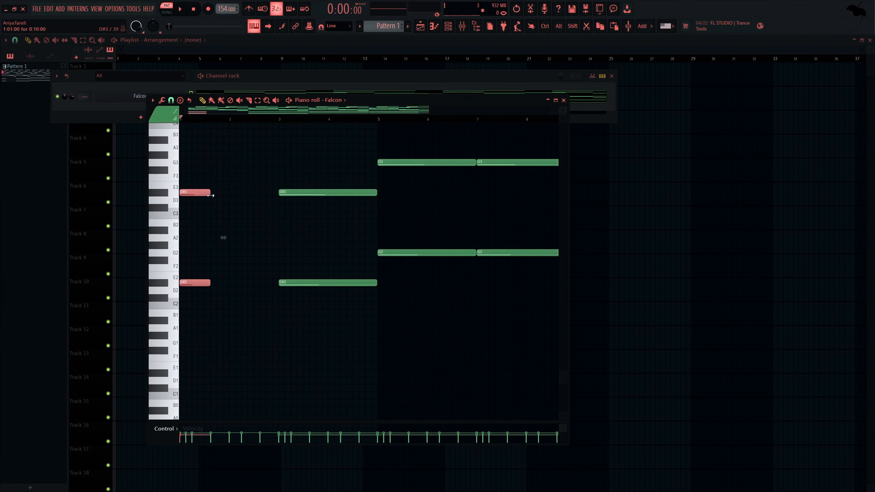
{"action": "left_click_drag", "start_coordinate": [211, 193], "coordinate": [264, 194]}
Lower the D#3 and D#2 bass notes in bars 3 and 4 to D3 and D2
{"action": "left_click_drag", "start_coordinate": [299, 166], "coordinate": [333, 337]}
{"action": "key", "text": "Down"}
{"action": "scroll", "coordinate": [319, 321], "scroll_direction": "up", "scroll_amount": 3}
{"action": "scroll", "coordinate": [316, 316], "scroll_direction": "down", "scroll_amount": 2}
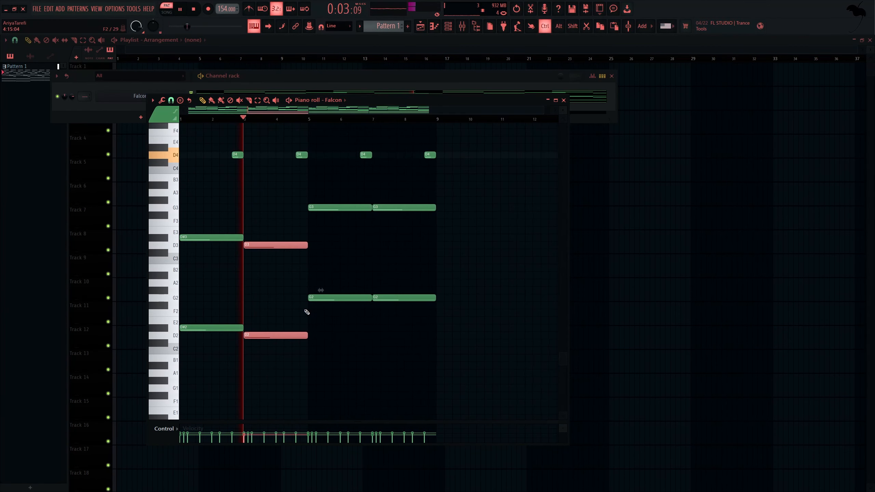
{"action": "key", "text": "ctrl+d"}
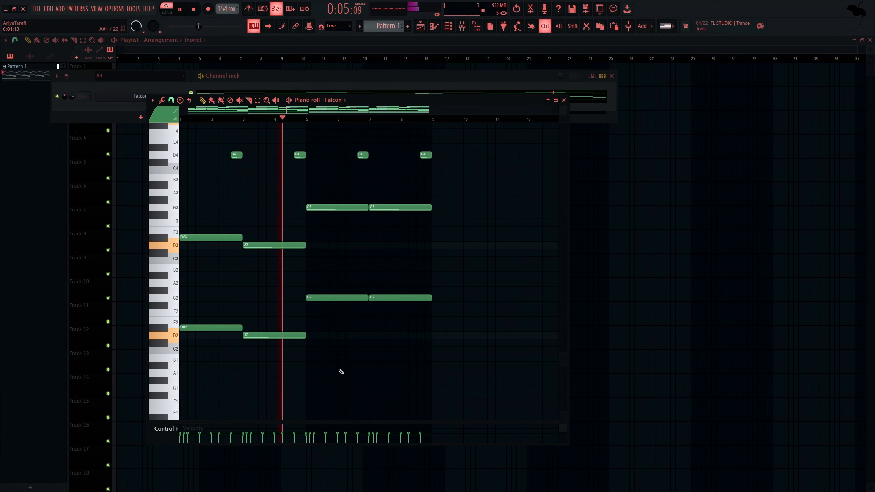
Add Fruity parametric EQ 2 in slot 4 of the Falcon mixer track and move band 1's high-pass cutoff to about 218 Hz
{"action": "scroll", "coordinate": [310, 344], "scroll_direction": "up", "scroll_amount": 5}
{"action": "scroll", "coordinate": [292, 310], "scroll_direction": "up", "scroll_amount": 10}
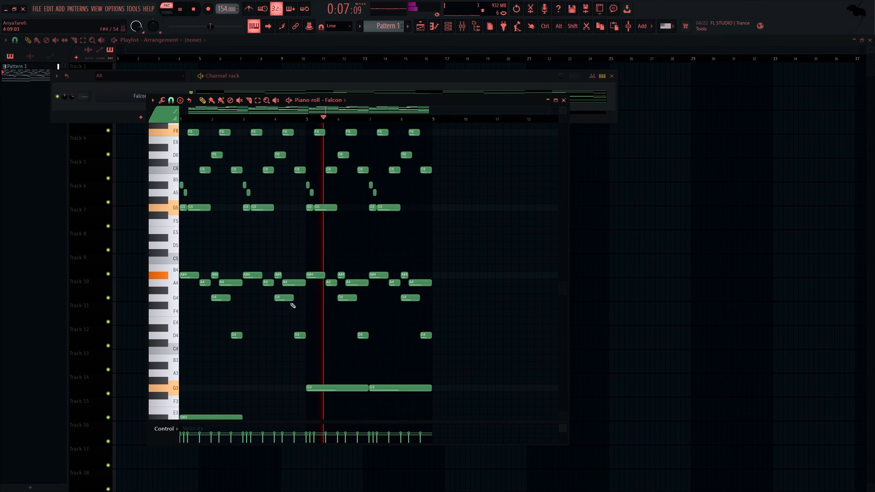
{"action": "key", "text": "F9"}
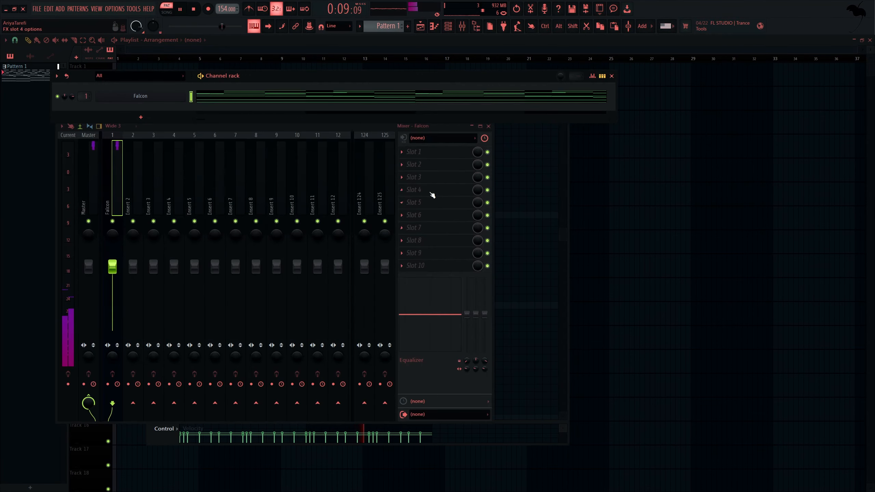
{"action": "left_click", "coordinate": [432, 196]}
{"action": "left_click", "coordinate": [254, 377]}
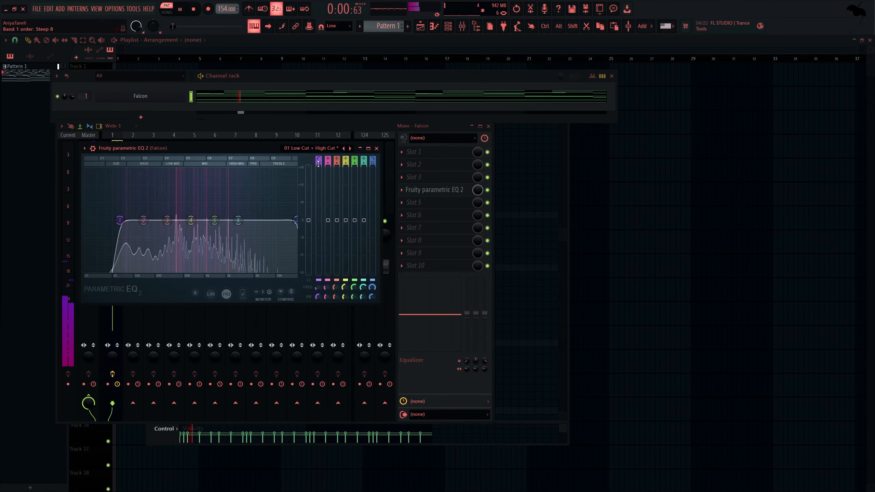
{"action": "left_click_drag", "start_coordinate": [119, 219], "coordinate": [158, 220]}
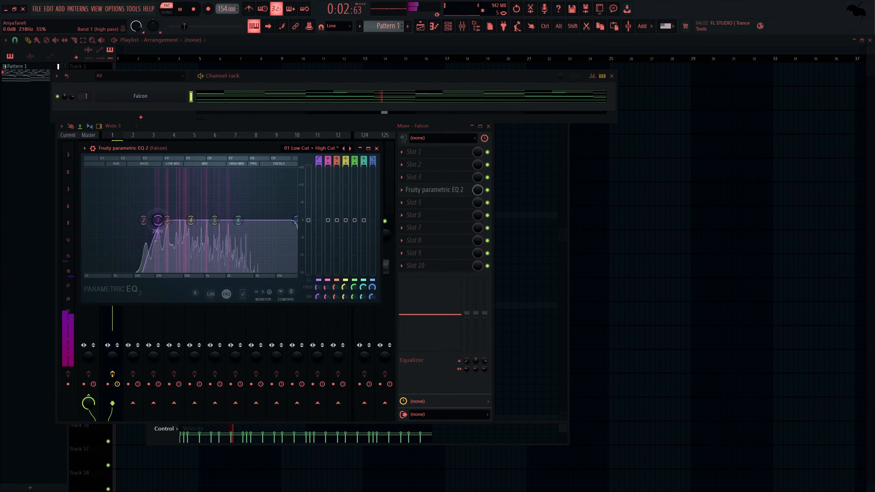
Add Fruity Limiter to the Falcon mixer track and set its compressor to a 2.2:1 ratio with a lowered threshold
{"action": "left_click", "coordinate": [420, 213]}
{"action": "left_click", "coordinate": [193, 91]}
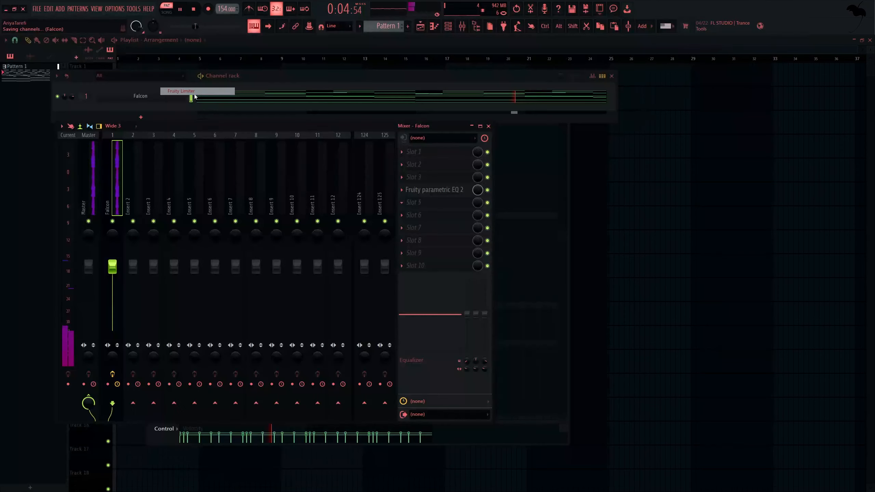
{"action": "left_click", "coordinate": [80, 199]}
{"action": "left_click_drag", "start_coordinate": [112, 71], "coordinate": [292, 134]}
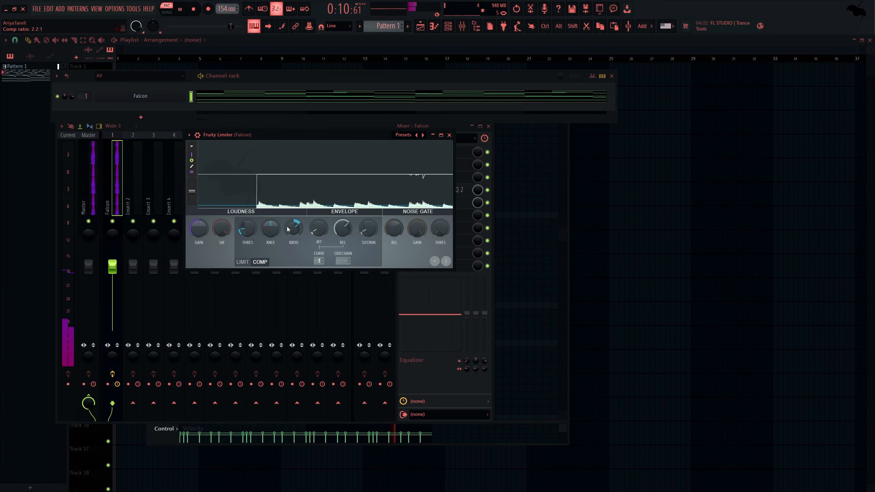
{"action": "left_click_drag", "start_coordinate": [247, 228], "coordinate": [247, 237]}
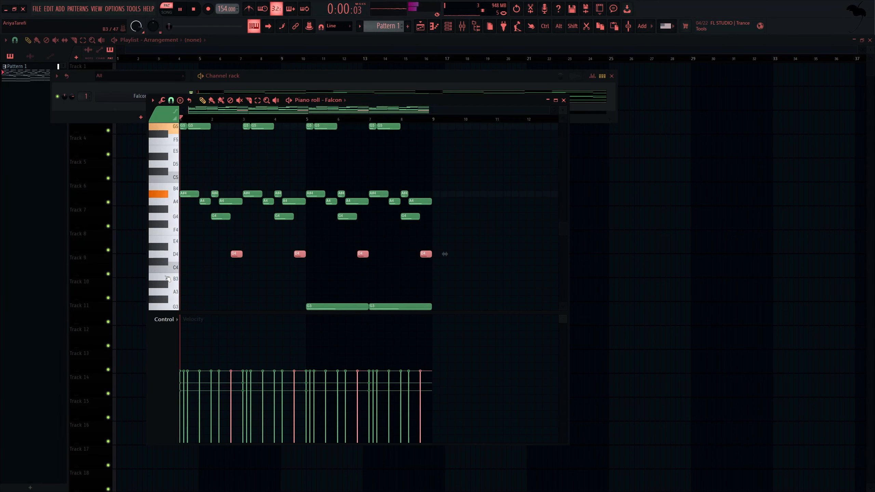
Raise the four D4 notes an octave to D5, and lower the one at the end of bar 4 to C5
{"action": "key", "text": "ctrl+Up"}
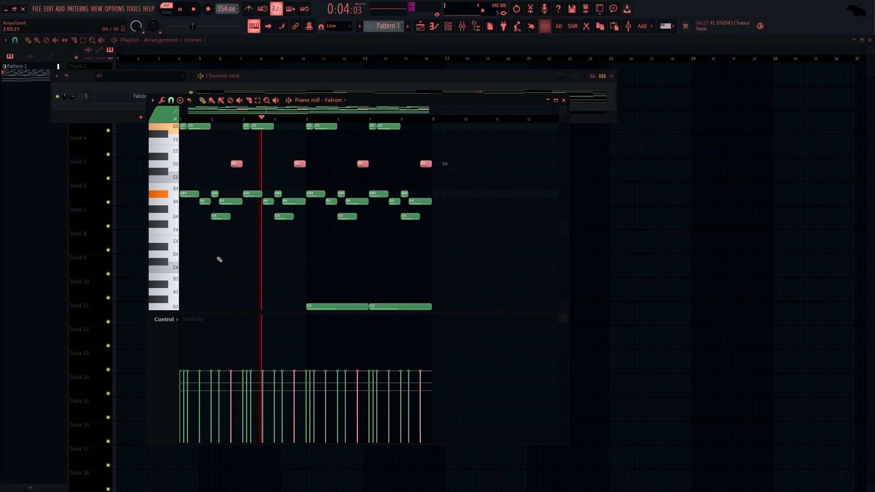
{"action": "left_click", "coordinate": [299, 163]}
{"action": "key", "text": "shift+Down"}
{"action": "key", "text": "shift+Down"}
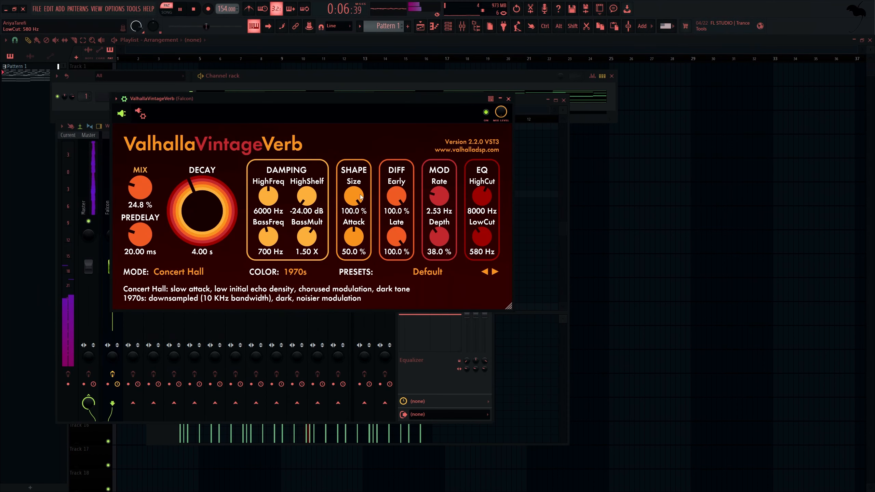
Set the ValhallaVintageVerb mix to 7.5 % and decay to 1.78 s, and choose a different color mode
{"action": "left_click_drag", "start_coordinate": [131, 185], "coordinate": [137, 208]}
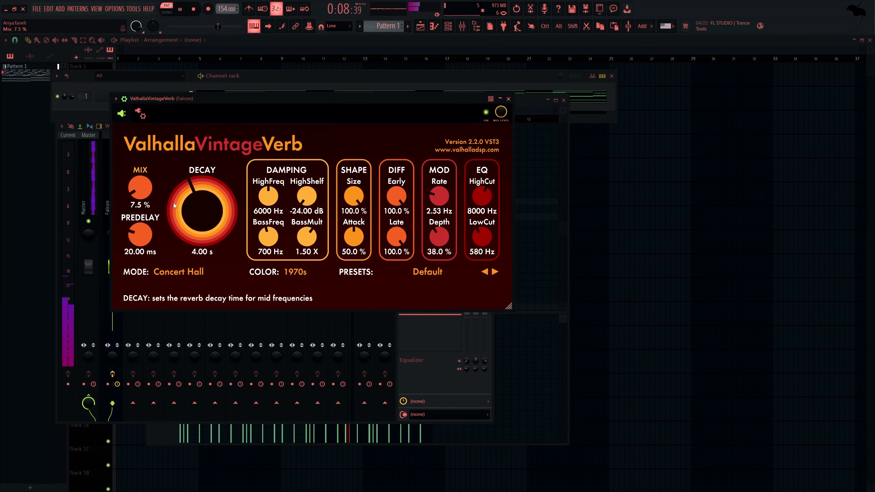
{"action": "left_click_drag", "start_coordinate": [169, 212], "coordinate": [170, 224]}
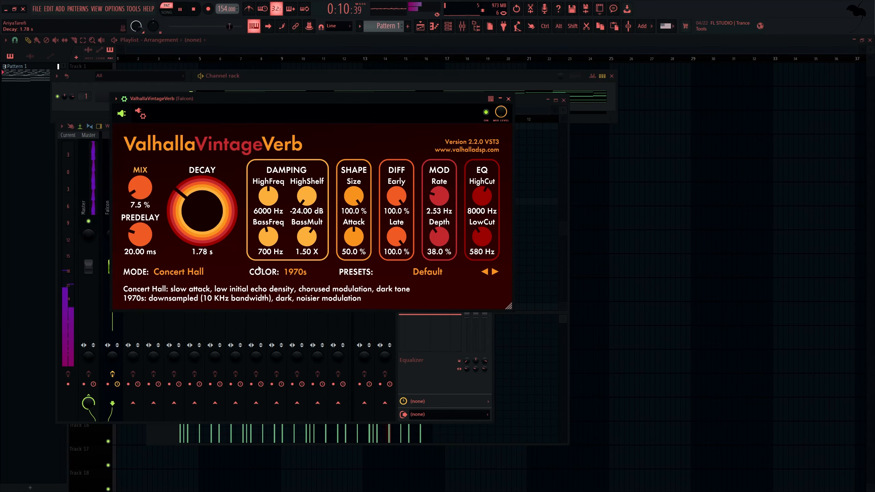
{"action": "left_click", "coordinate": [295, 272]}
{"action": "left_click", "coordinate": [297, 303]}
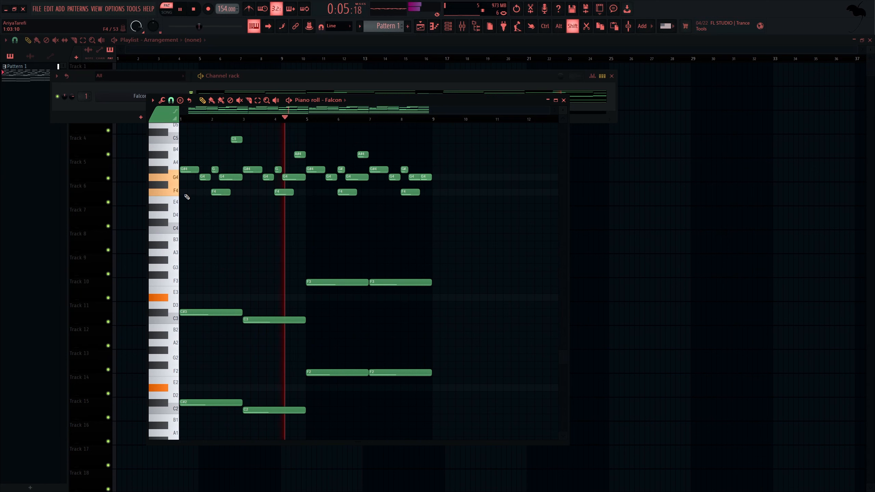
Transpose all Falcon notes down two more semitones, and raise them by one octave
{"action": "key", "text": "Down"}
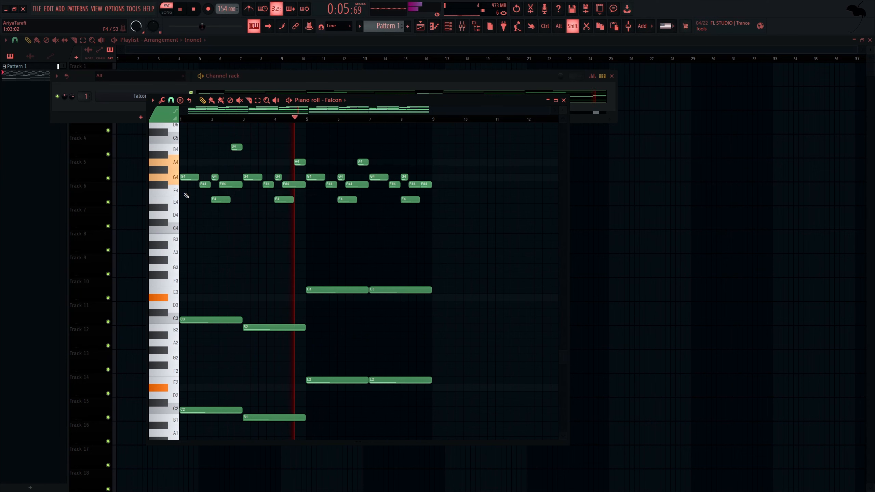
{"action": "key", "text": "Down"}
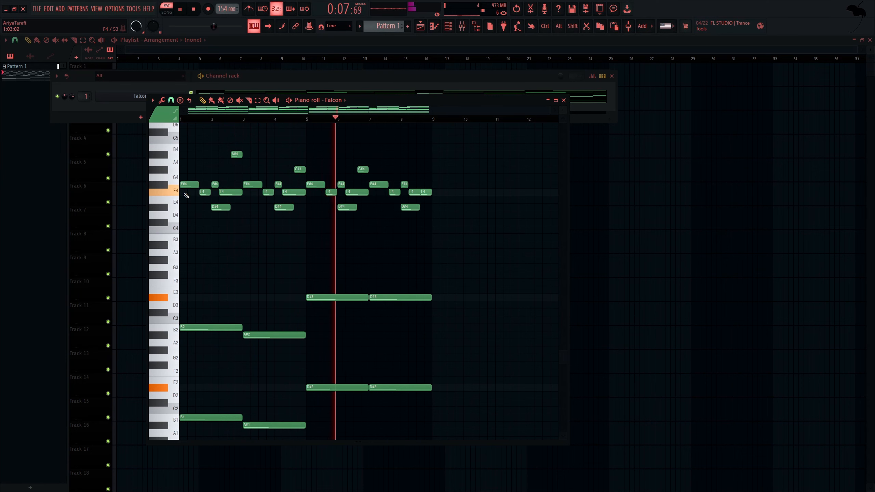
{"action": "key", "text": "ctrl+Up"}
{"action": "scroll", "coordinate": [185, 192], "scroll_direction": "up", "scroll_amount": 6}
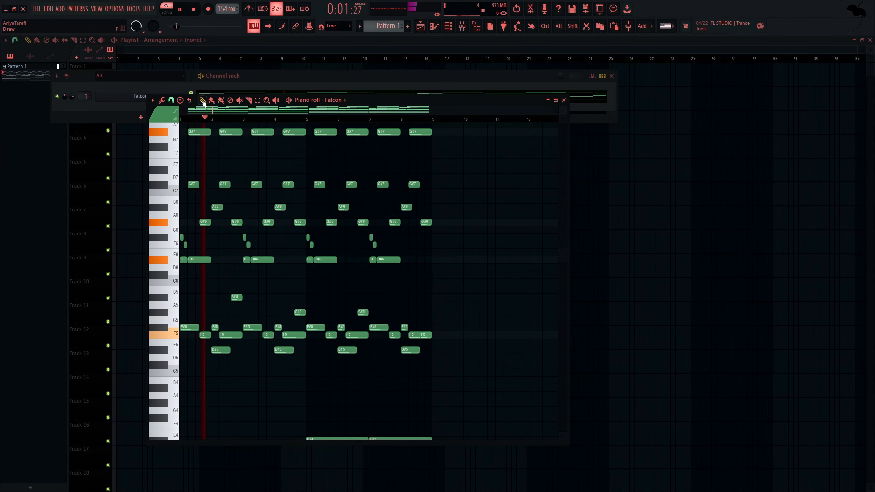
Add a second Falcon channel and browse its VOKLM and WAVE FRAME libraries for a sound
{"action": "key", "text": "F7"}
{"action": "left_click", "coordinate": [170, 119]}
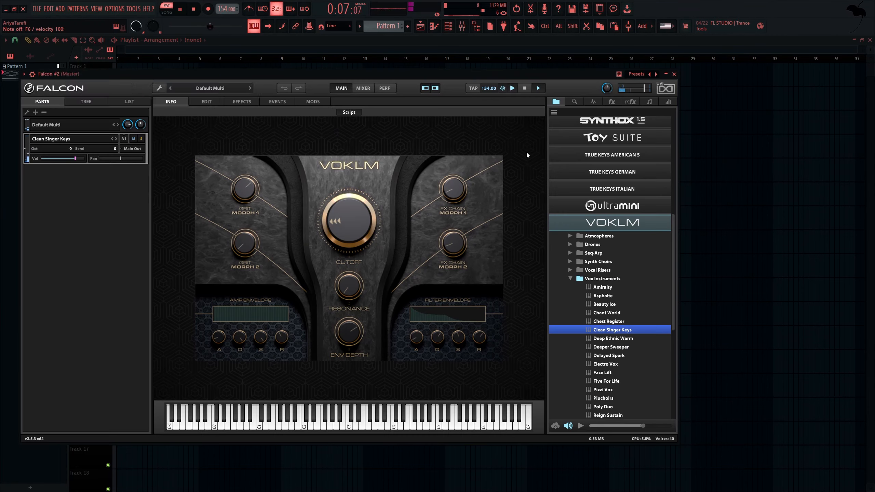
{"action": "scroll", "coordinate": [630, 369], "scroll_direction": "down", "scroll_amount": 8}
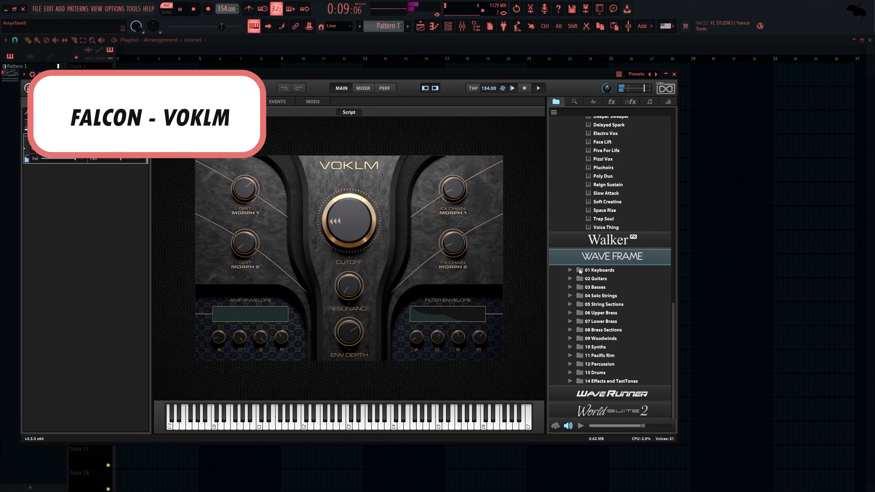
{"action": "scroll", "coordinate": [617, 241], "scroll_direction": "up", "scroll_amount": 5}
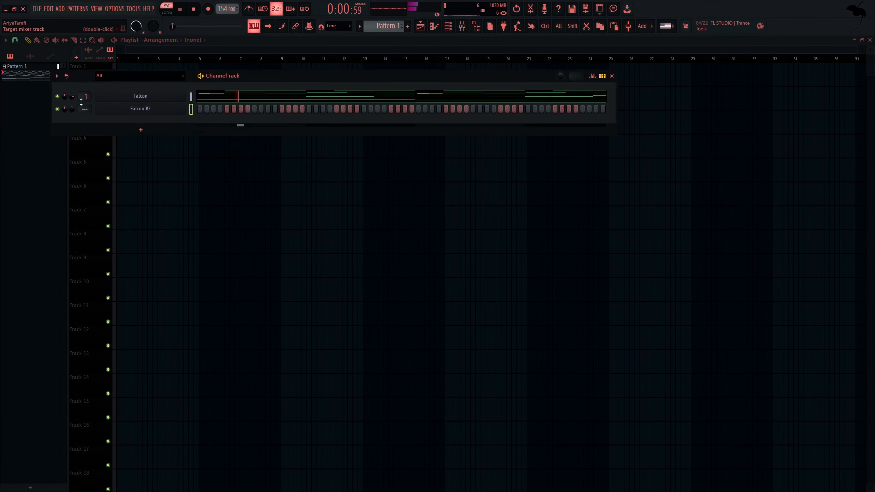
Place a short B3 note near the middle of bar 2 in the Falcon #2 piano roll
{"action": "scroll", "coordinate": [166, 283], "scroll_direction": "up", "scroll_amount": 2}
{"action": "scroll", "coordinate": [222, 328], "scroll_direction": "down", "scroll_amount": 7}
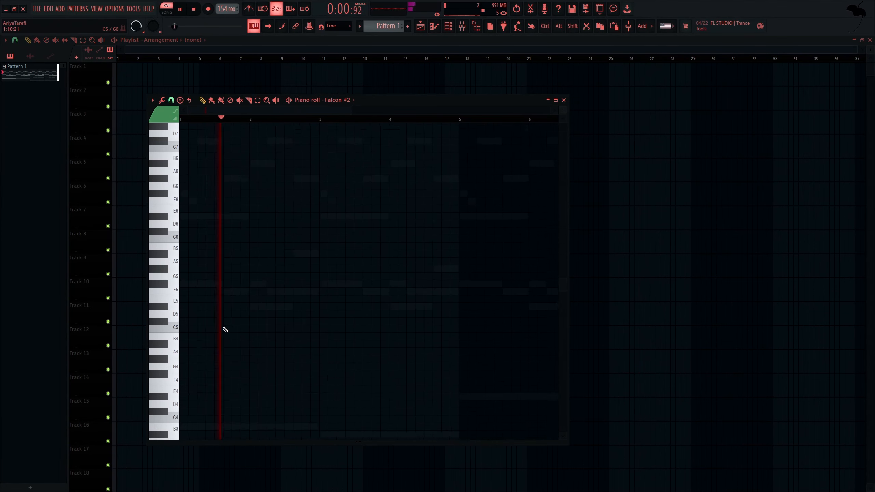
{"action": "left_click", "coordinate": [280, 314]}
{"action": "key", "text": "ctrl+a"}
{"action": "key", "text": "shift+d"}
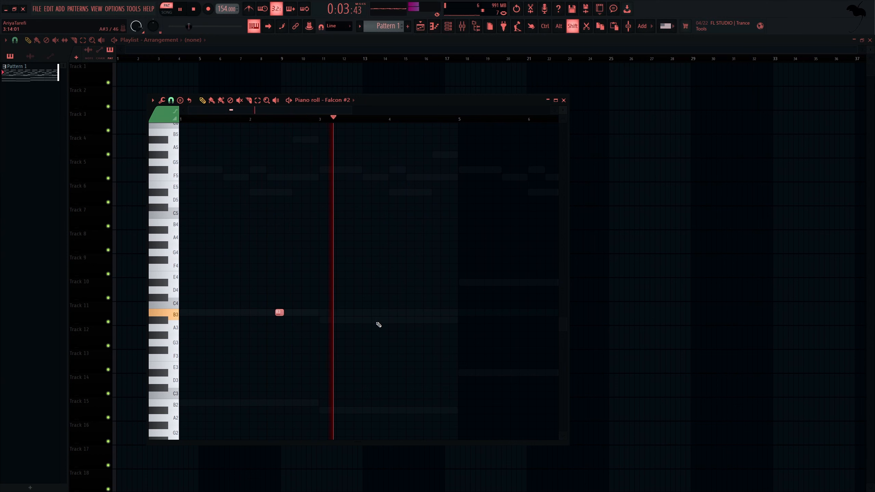
Place a short A#3 note near the start of bar 4 in the Falcon #2 piano roll
{"action": "left_click", "coordinate": [402, 320]}
{"action": "left_click", "coordinate": [408, 318], "text": "ctrl"}
{"action": "key", "text": "shift+d"}
{"action": "scroll", "coordinate": [435, 321], "scroll_direction": "down", "scroll_amount": 2}
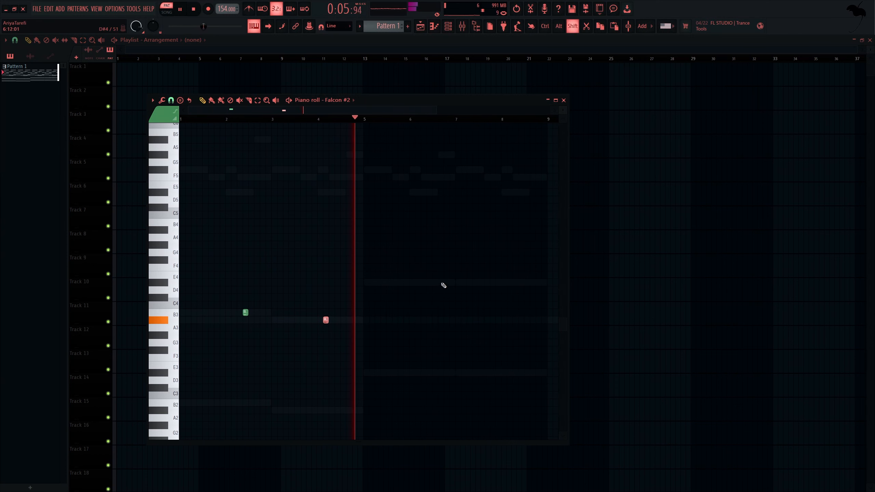
Add a D#4 note in the middle of bar 6 and raise all Falcon #2 notes by two octaves
{"action": "left_click", "coordinate": [434, 284]}
{"action": "key", "text": "ctrl+Up"}
{"action": "key", "text": "ctrl+Up"}
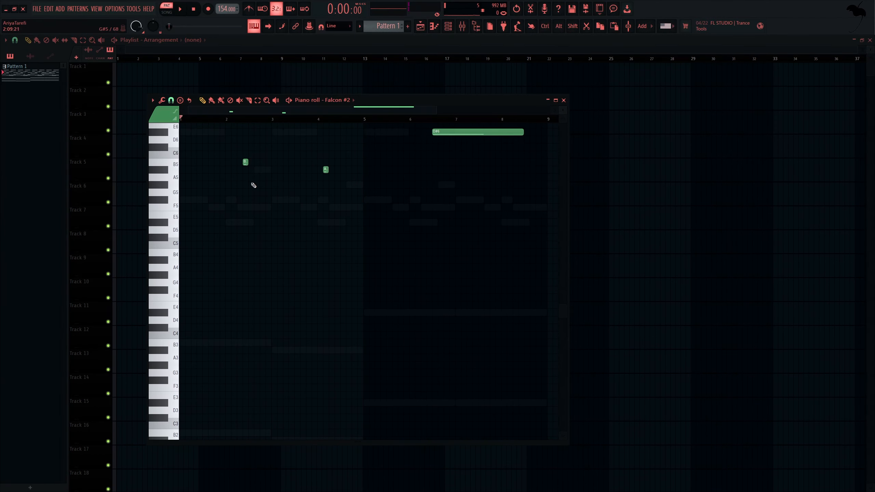
Apply quick legato to the three Falcon #2 notes so each one extends to the next
{"action": "key", "text": "space"}
{"action": "scroll", "coordinate": [254, 186], "scroll_direction": "up", "scroll_amount": 3}
{"action": "key", "text": "ctrl+l"}
{"action": "left_click_drag", "start_coordinate": [386, 195], "coordinate": [246, 283]}
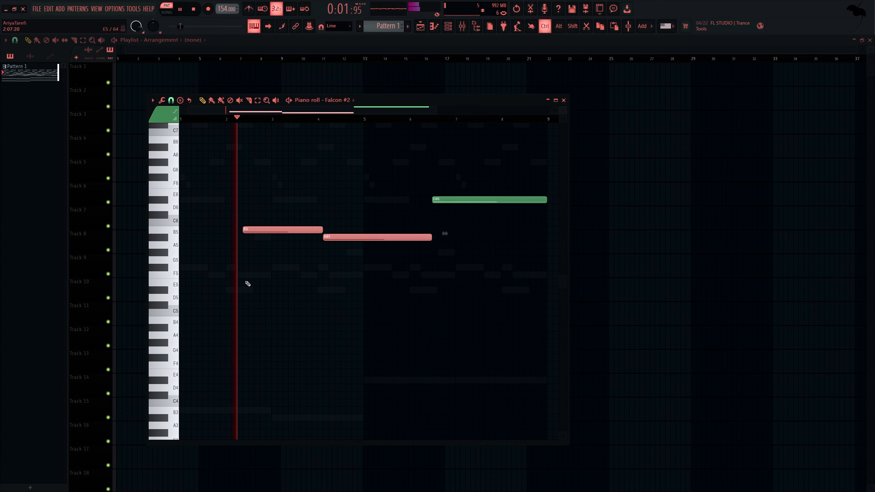
Shorten the B5 note in bar 2 to 12 steps and the A#5 note in bar 4 to 14 steps
{"action": "scroll", "coordinate": [246, 283], "scroll_direction": "up", "scroll_amount": 2}
{"action": "left_click_drag", "start_coordinate": [389, 228], "coordinate": [304, 229]}
{"action": "left_click_drag", "start_coordinate": [357, 211], "coordinate": [387, 251]}
{"action": "scroll", "coordinate": [458, 228], "scroll_direction": "down", "scroll_amount": 1}
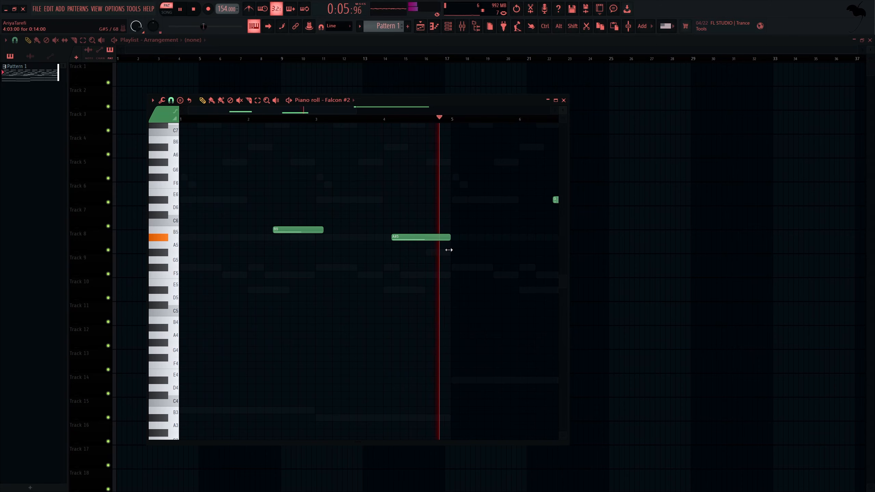
{"action": "key", "text": "space"}
{"action": "scroll", "coordinate": [378, 293], "scroll_direction": "down", "scroll_amount": 2}
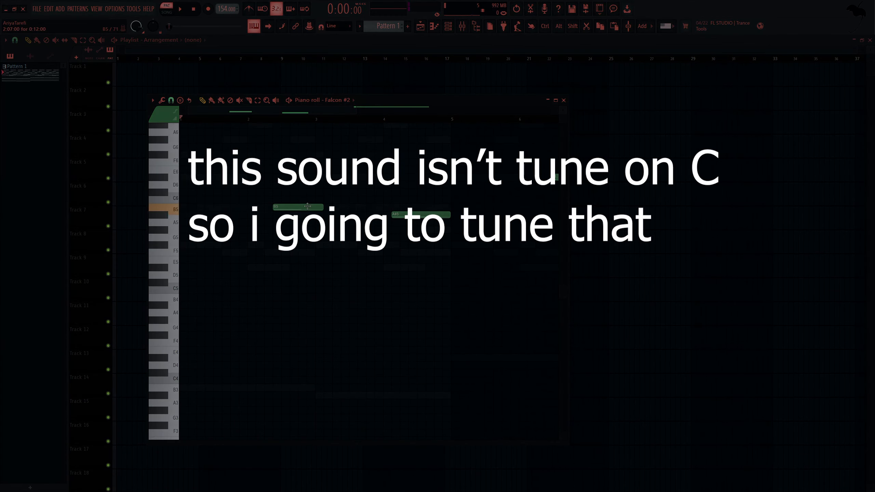
Load Melodyne in the third slot of the Falcon #2 mixer track and transfer the sound to analyze its pitch
{"action": "key", "text": "F9"}
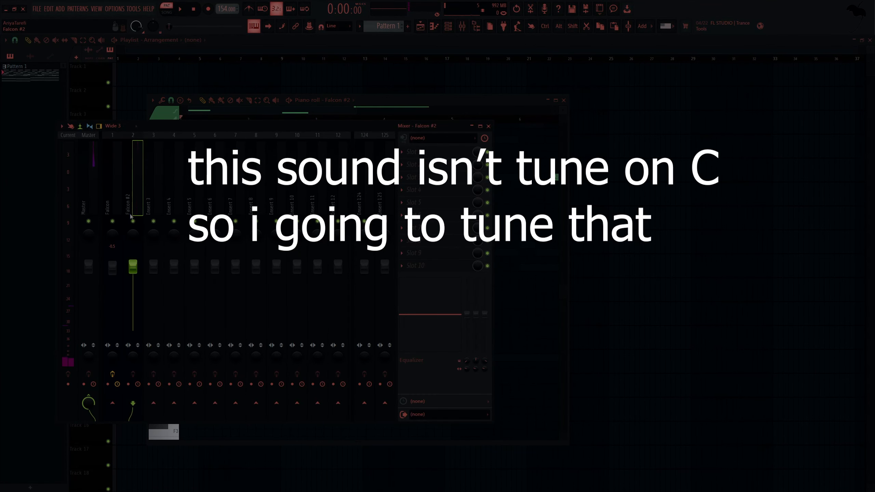
{"action": "left_click", "coordinate": [426, 178]}
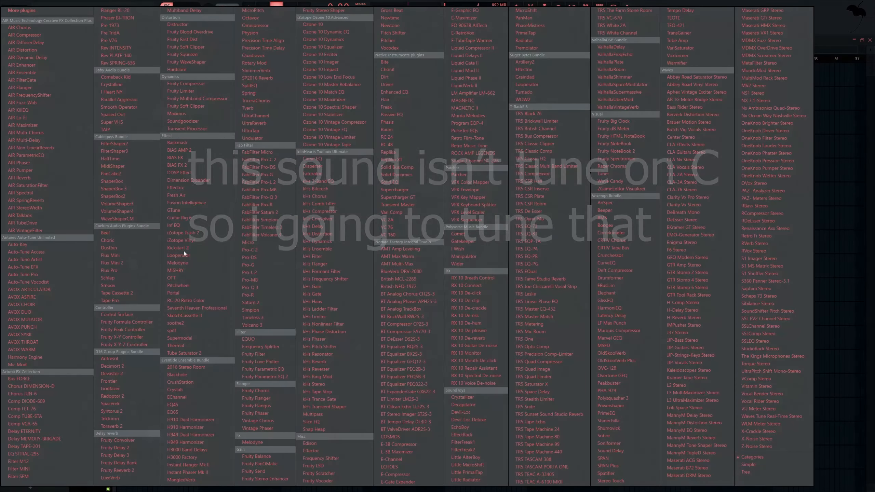
{"action": "left_click", "coordinate": [185, 265]}
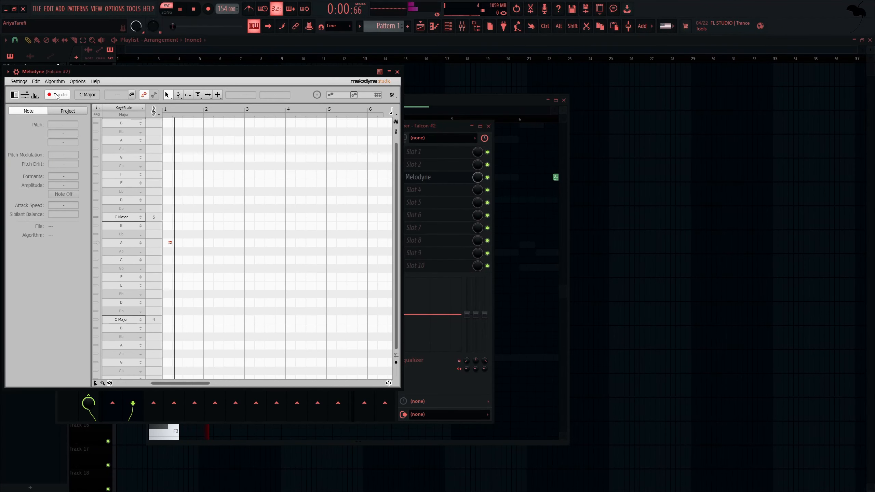
{"action": "left_click_drag", "start_coordinate": [92, 74], "coordinate": [188, 112]}
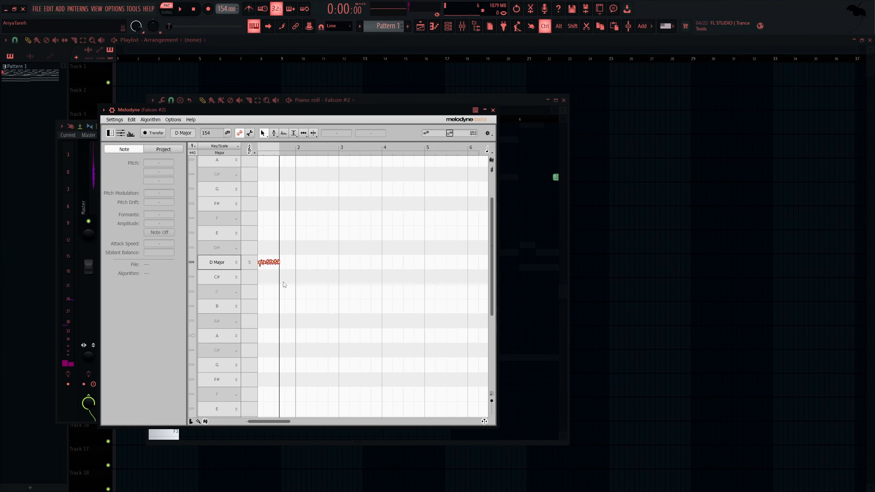
Replace Melodyne on the Falcon #2 mixer track with the stereo SoundShifter Pitch effect
{"action": "key", "text": "F9"}
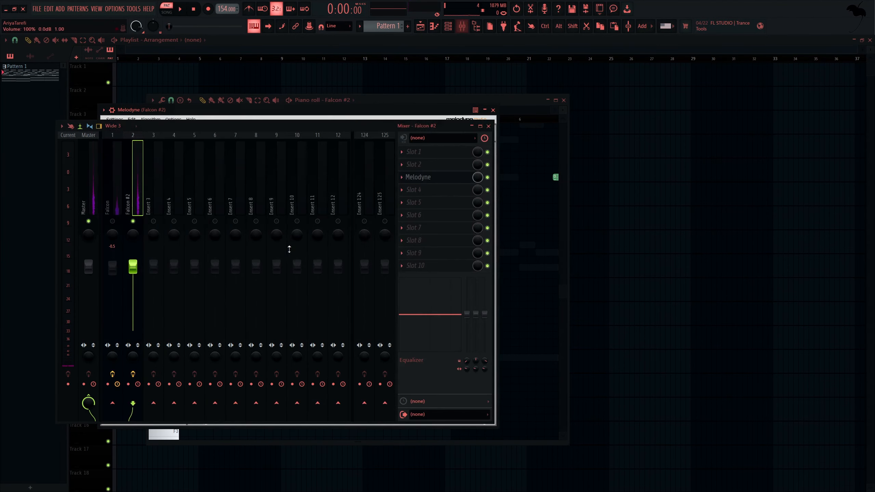
{"action": "left_click", "coordinate": [405, 177]}
{"action": "left_click", "coordinate": [757, 311]}
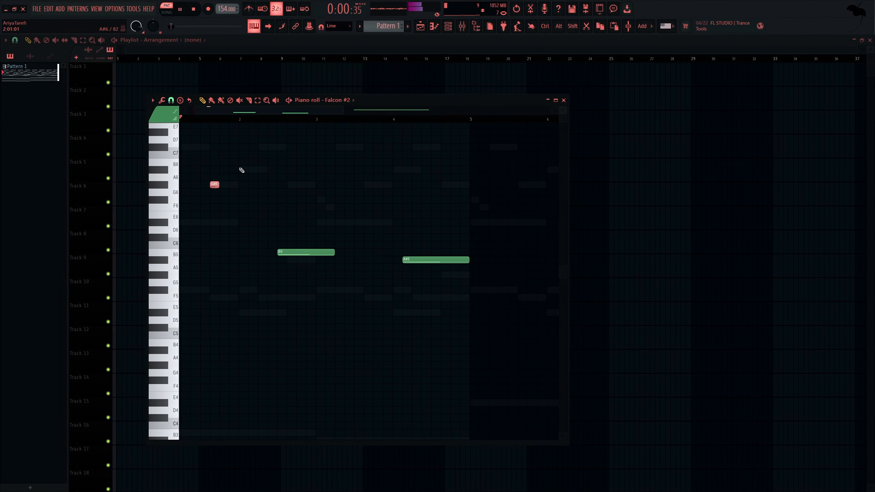
Place a short A#6 note at the start of bar 2 and replace the long B5 note with a C#7 note
{"action": "left_click", "coordinate": [242, 170]}
{"action": "right_click", "coordinate": [297, 252]}
{"action": "left_click", "coordinate": [277, 149]}
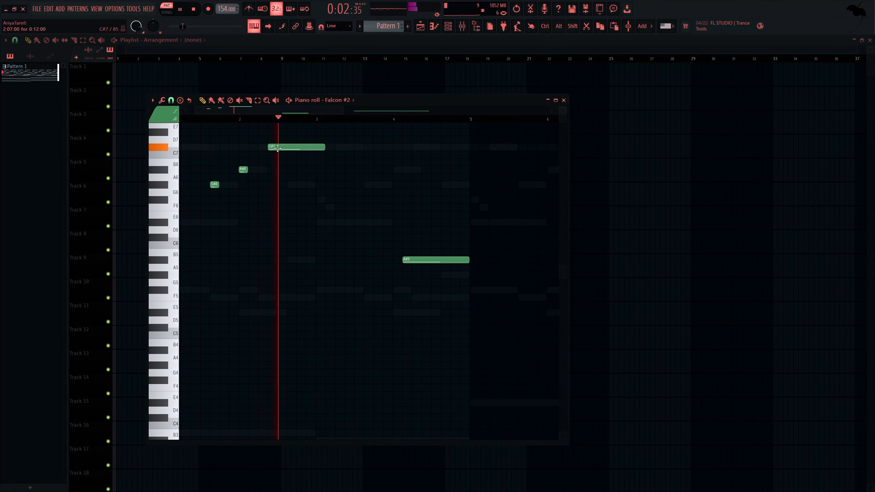
Undo the discarded note lengths in the Falcon #2 piano roll and play the phrase back
{"action": "key", "text": "ctrl+z"}
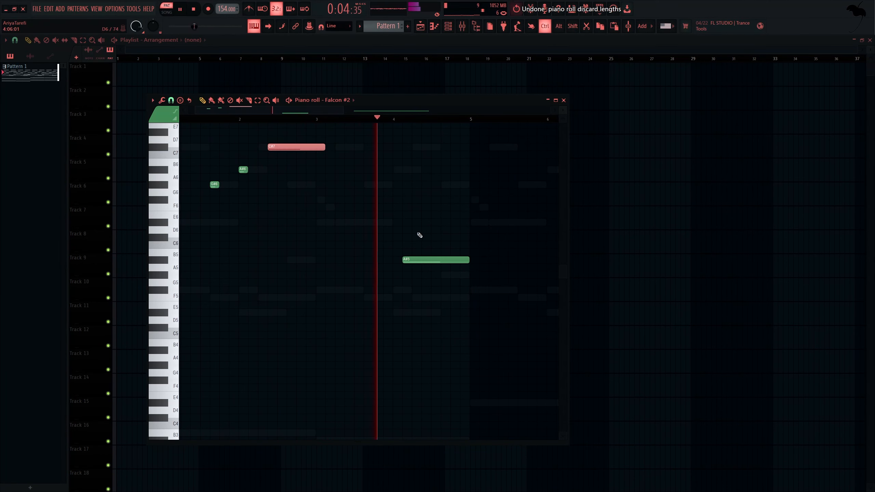
{"action": "key", "text": "space"}
{"action": "key", "text": "ctrl+z"}
{"action": "key", "text": "space"}
{"action": "key", "text": "ctrl+z"}
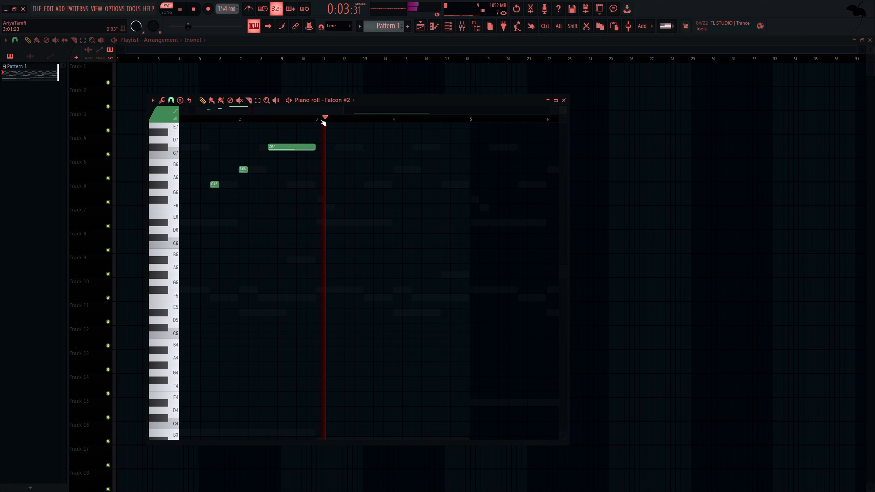
Duplicate the phrase in bars 1 and 2 into bars 3 and 4, and lower its first copied note to D#6
{"action": "left_click_drag", "start_coordinate": [317, 122], "coordinate": [0, 118]}
{"action": "key", "text": "ctrl+b"}
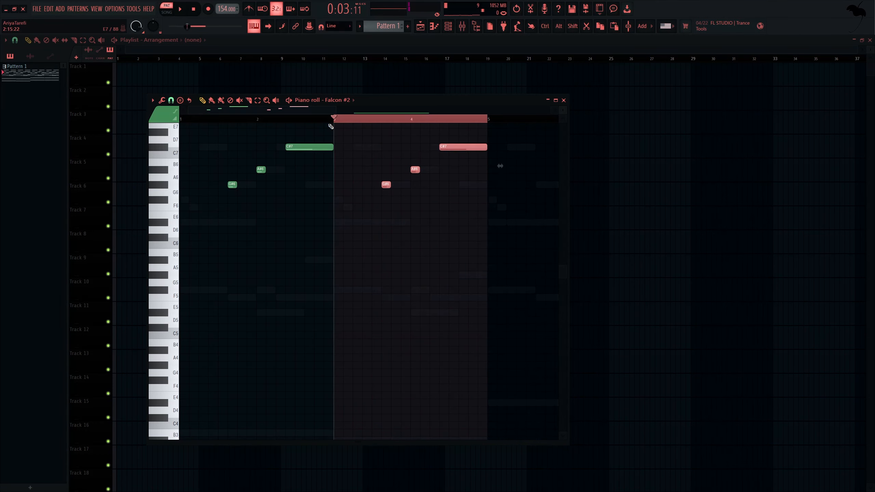
{"action": "left_click_drag", "start_coordinate": [323, 238], "coordinate": [401, 160]}
{"action": "key", "text": "shift+Down"}
Lower the copied short A#6 note at the start of bar 4 to F#6
{"action": "key", "text": "ctrl+Down"}
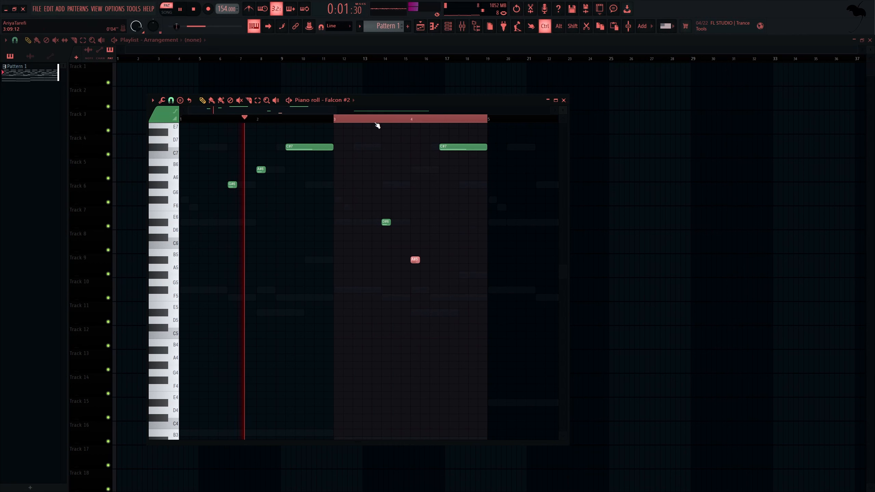
{"action": "key", "text": "shift+Down"}
{"action": "key", "text": "shift+Down"}
{"action": "key", "text": "shift+Down"}
{"action": "key", "text": "shift+Down"}
{"action": "key", "text": "ctrl+Up"}
Lower the copied long C#7 note in bar 4 to G#6
{"action": "left_click_drag", "start_coordinate": [494, 188], "coordinate": [447, 125]}
{"action": "key", "text": "shift+Down"}
{"action": "key", "text": "shift+Down"}
{"action": "key", "text": "shift+Down"}
{"action": "key", "text": "shift+Down"}
{"action": "key", "text": "shift+Down"}
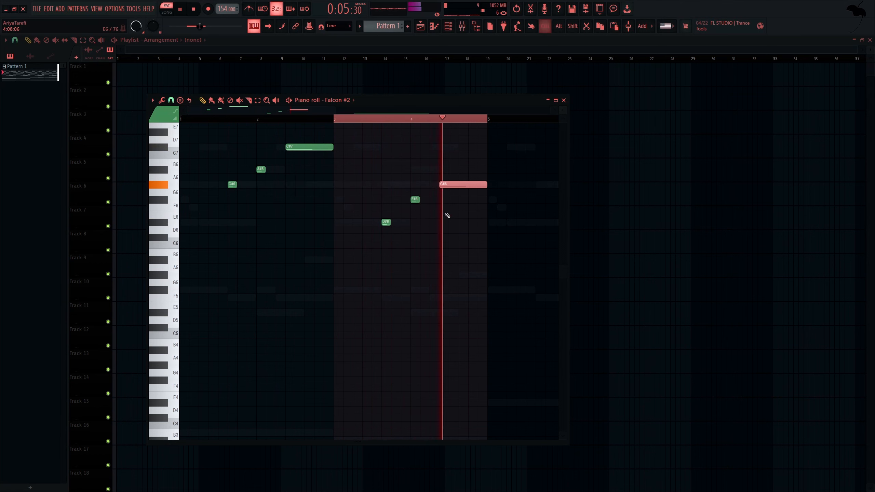
Delete the long D#6 note spanning bars 6 to 8
{"action": "scroll", "coordinate": [334, 255], "scroll_direction": "down", "scroll_amount": 2}
{"action": "left_click_drag", "start_coordinate": [521, 195], "coordinate": [482, 249]}
{"action": "scroll", "coordinate": [352, 252], "scroll_direction": "down", "scroll_amount": 2}
{"action": "key", "text": "Delete"}
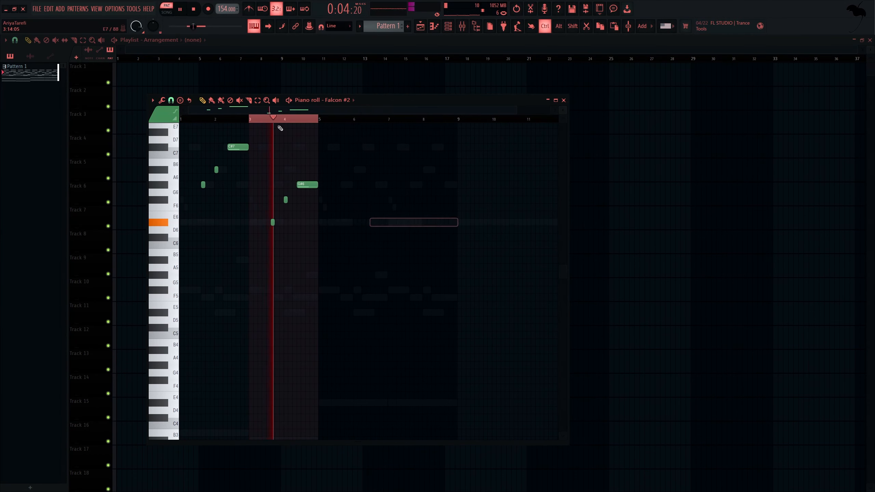
Duplicate the four-bar Falcon #2 phrase into bars 5 to 8
{"action": "left_click_drag", "start_coordinate": [299, 119], "coordinate": [0, 94]}
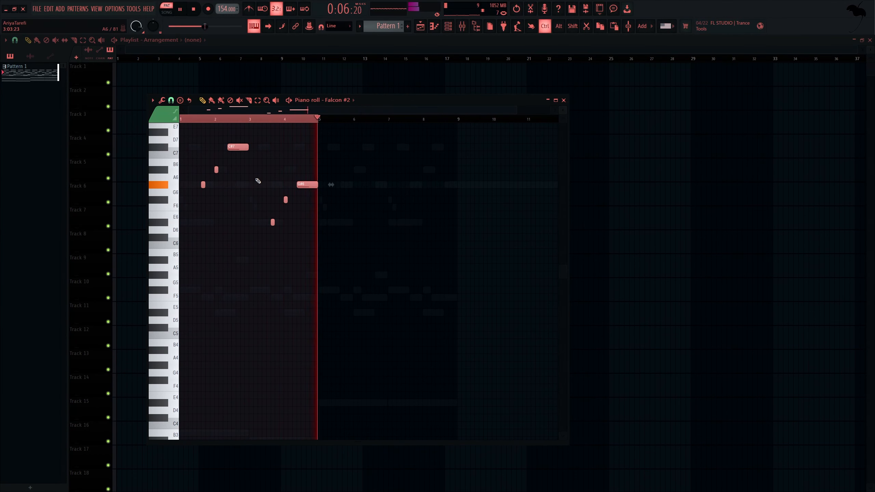
{"action": "key", "text": "ctrl+b"}
{"action": "left_click", "coordinate": [400, 220], "text": "ctrl"}
{"action": "scroll", "coordinate": [377, 214], "scroll_direction": "up", "scroll_amount": 2}
Change the pitch of the short note in bar 5 to F6
{"action": "left_click_drag", "start_coordinate": [295, 142], "coordinate": [309, 147]}
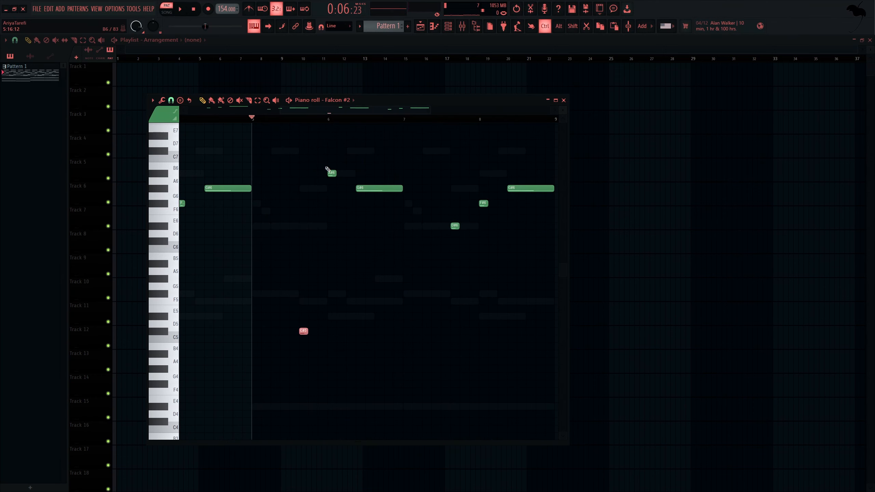
{"action": "key", "text": "shift+Up"}
{"action": "key", "text": "shift+Up"}
{"action": "key", "text": "shift+Up"}
{"action": "key", "text": "shift+Up"}
{"action": "key", "text": "ctrl+Up"}
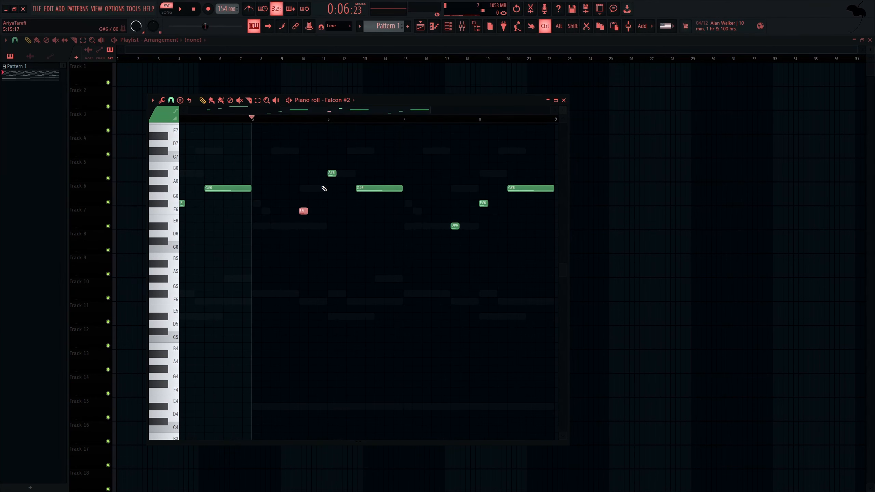
Lower the short A#6 note at the start of bar 6 to D#6
{"action": "left_click", "coordinate": [332, 173]}
{"action": "key", "text": "shift+Down"}
{"action": "key", "text": "shift+Down"}
{"action": "key", "text": "shift+Down"}
{"action": "key", "text": "shift+Down"}
{"action": "key", "text": "shift+Down"}
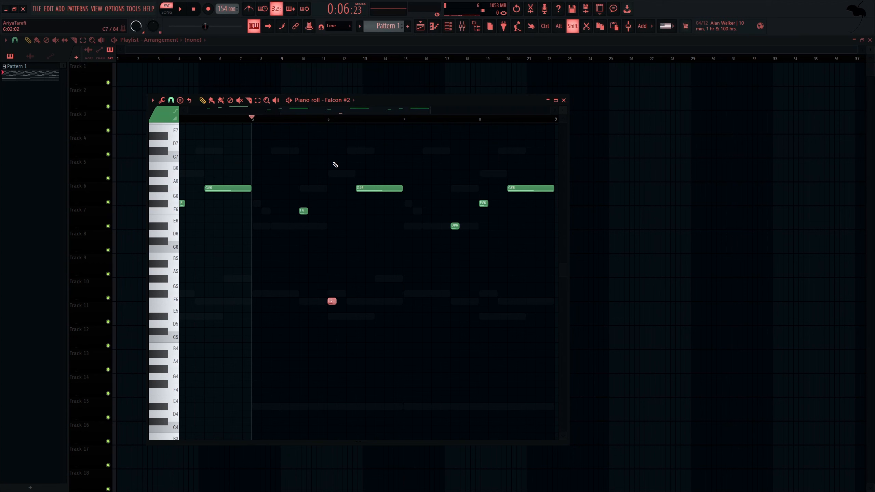
Retune the long G#6 note in bar 6, auditioning it at F6 and around G#5
{"action": "left_click", "coordinate": [375, 188]}
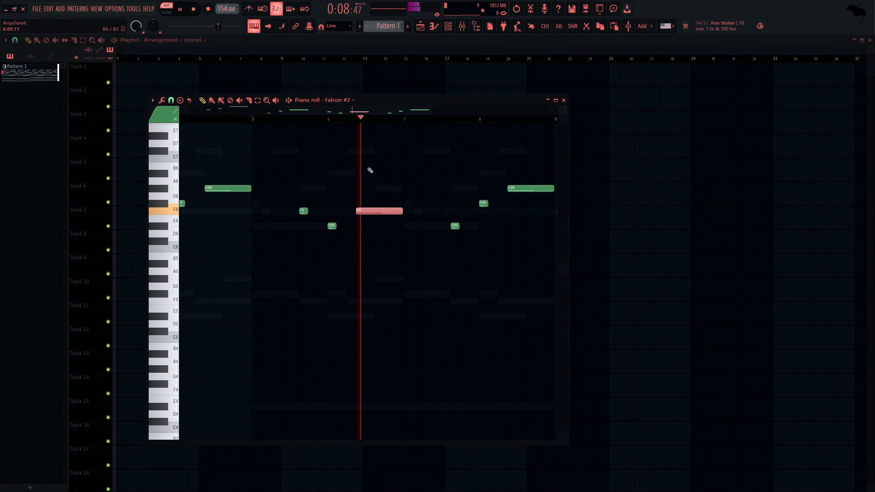
{"action": "scroll", "coordinate": [373, 179], "scroll_direction": "down", "scroll_amount": 3, "text": "ctrl"}
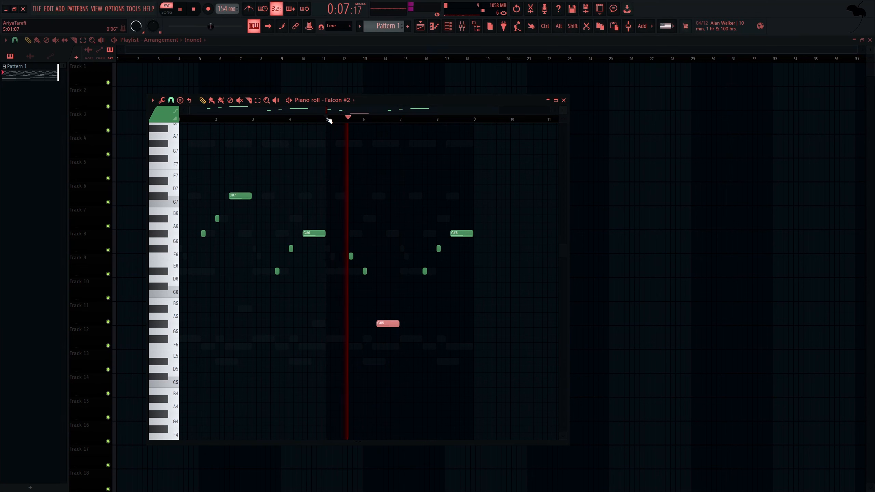
{"action": "key", "text": "shift+Down"}
{"action": "key", "text": "shift+Down"}
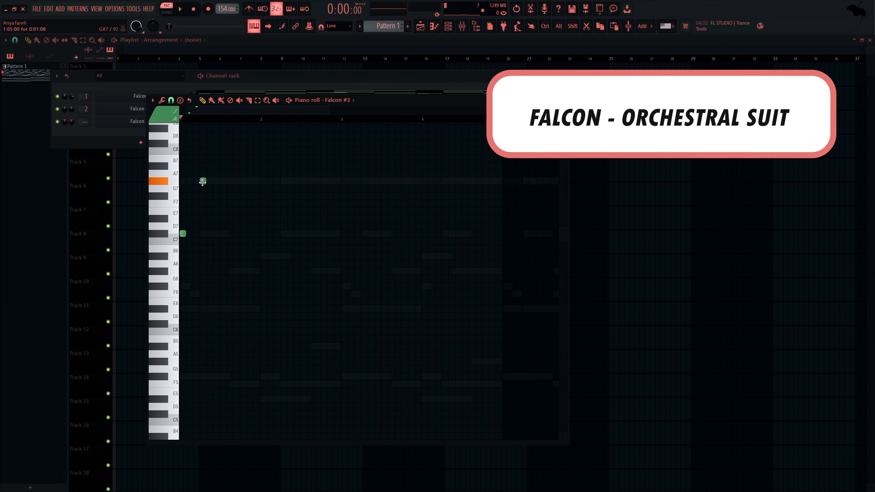
Enter a short arpeggio of C#7, F6, G#6, D#6, G#6 and D#6 at the start of the Falcon #3 piano roll
{"action": "left_click", "coordinate": [236, 271]}
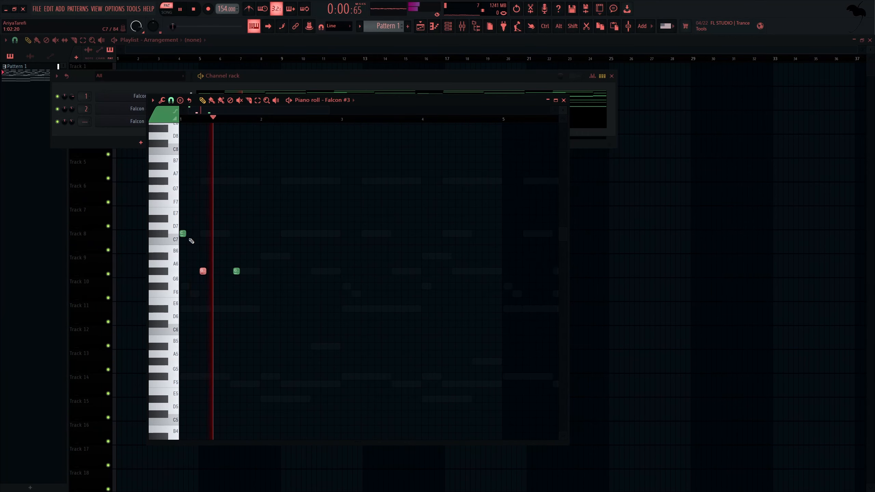
{"action": "scroll", "coordinate": [191, 241], "scroll_direction": "up", "scroll_amount": 2}
{"action": "key", "text": "space"}
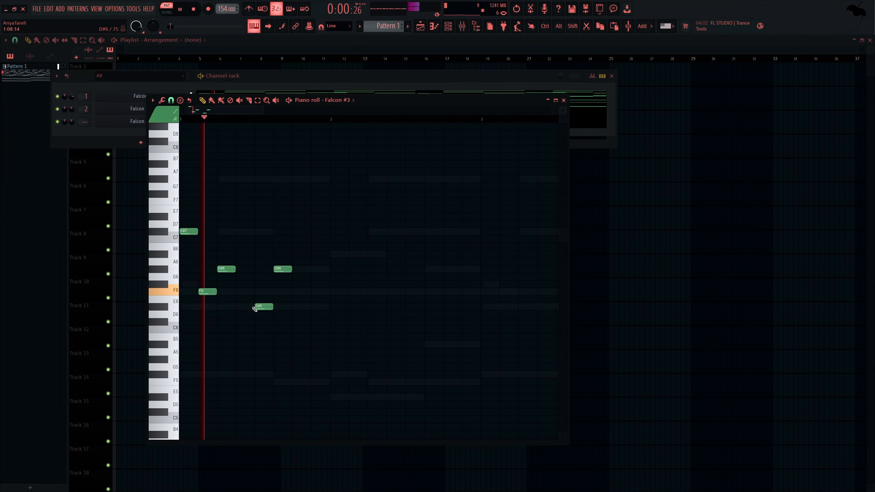
{"action": "left_click", "coordinate": [319, 306]}
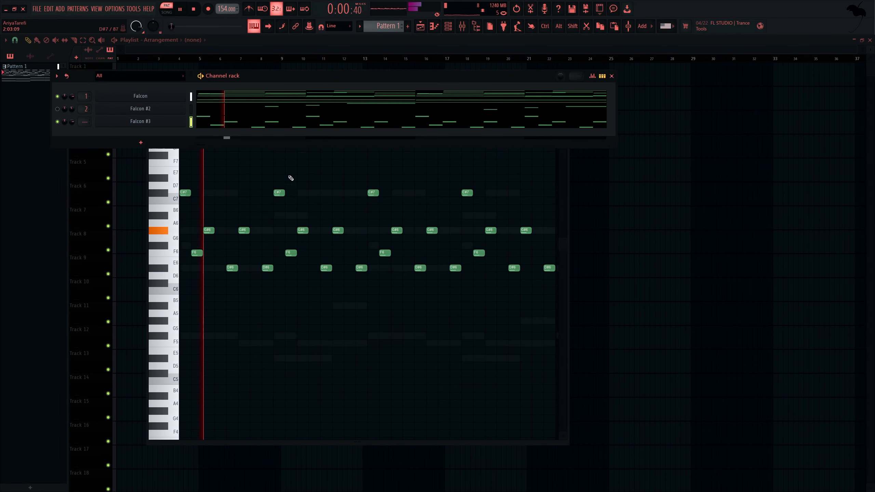
Lower the C#7 note at the start of bar 2 to D#6 and play the arpeggio back
{"action": "scroll", "coordinate": [291, 179], "scroll_direction": "up", "scroll_amount": 1}
{"action": "left_click_drag", "start_coordinate": [293, 183], "coordinate": [278, 219]}
{"action": "key", "text": "space"}
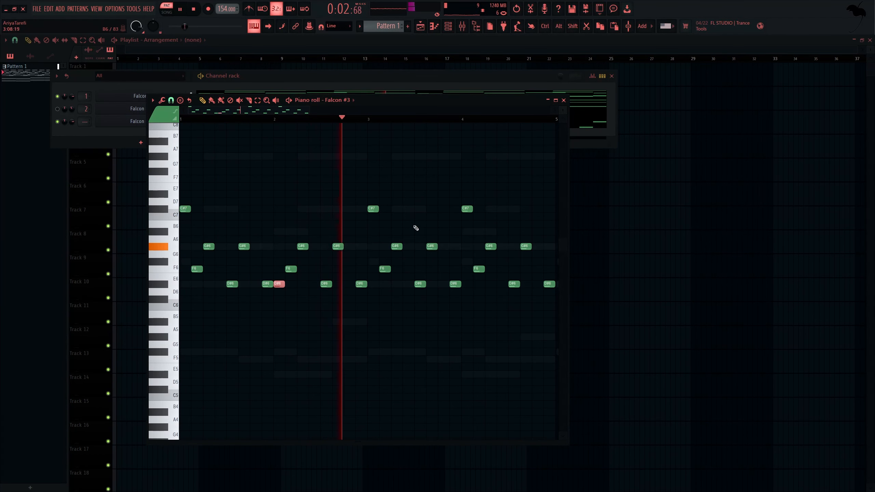
Delete the Falcon #3 notes in bars 3 and 4
{"action": "scroll", "coordinate": [409, 227], "scroll_direction": "down", "scroll_amount": 2}
{"action": "key", "text": "space"}
{"action": "mouse_move", "coordinate": [471, 183]}
{"action": "left_mouse_down"}
{"action": "mouse_move", "coordinate": [312, 332]}
{"action": "mouse_move", "coordinate": [298, 333]}
{"action": "left_mouse_up"}
{"action": "key", "text": "Delete"}
{"action": "scroll", "coordinate": [238, 334], "scroll_direction": "up", "scroll_amount": 1}
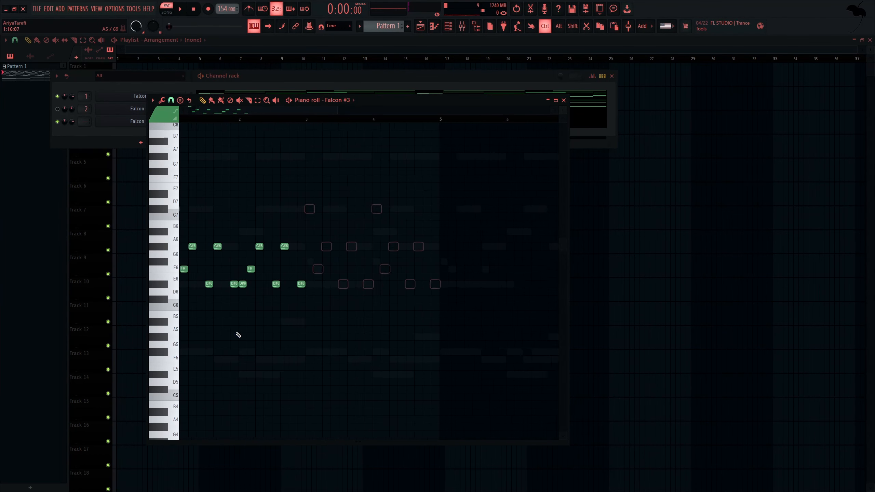
Flip the two-bar arpeggio horizontally with the score flipper, after previewing the vertical flip
{"action": "scroll", "coordinate": [247, 303], "scroll_direction": "down", "scroll_amount": 3}
{"action": "key", "text": "alt+y"}
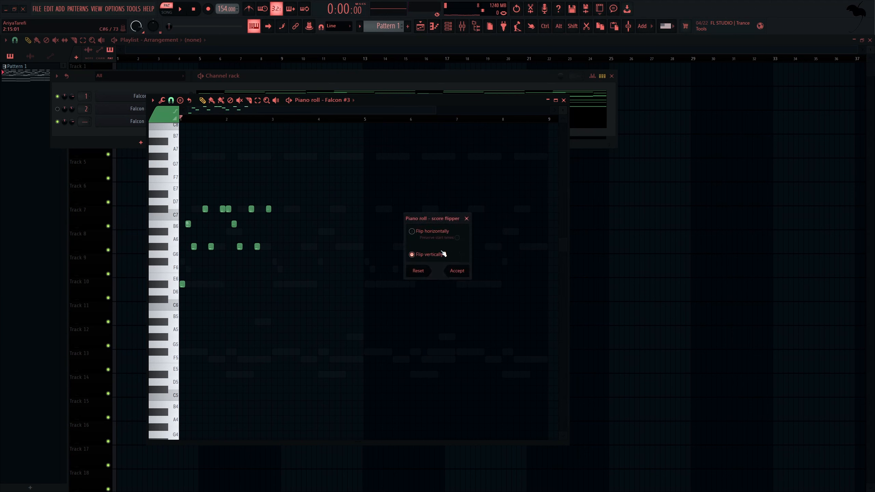
{"action": "key", "text": "space"}
{"action": "left_click", "coordinate": [438, 253]}
{"action": "key", "text": "space"}
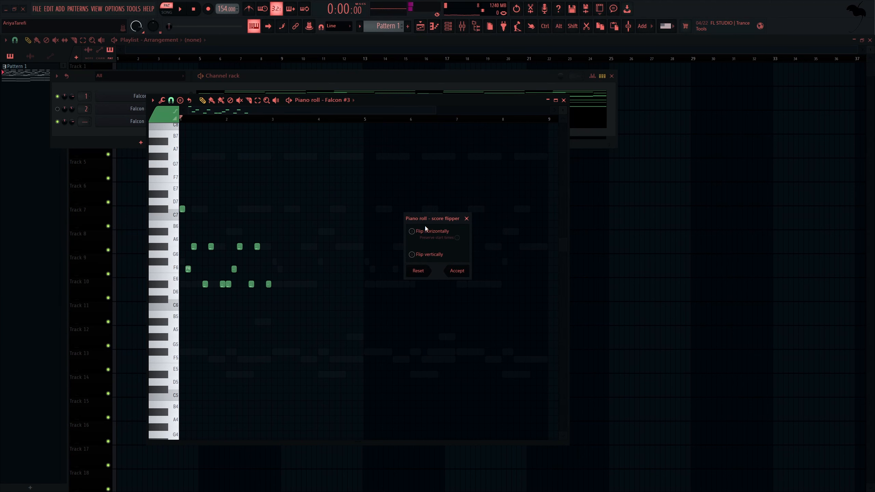
{"action": "key", "text": "space"}
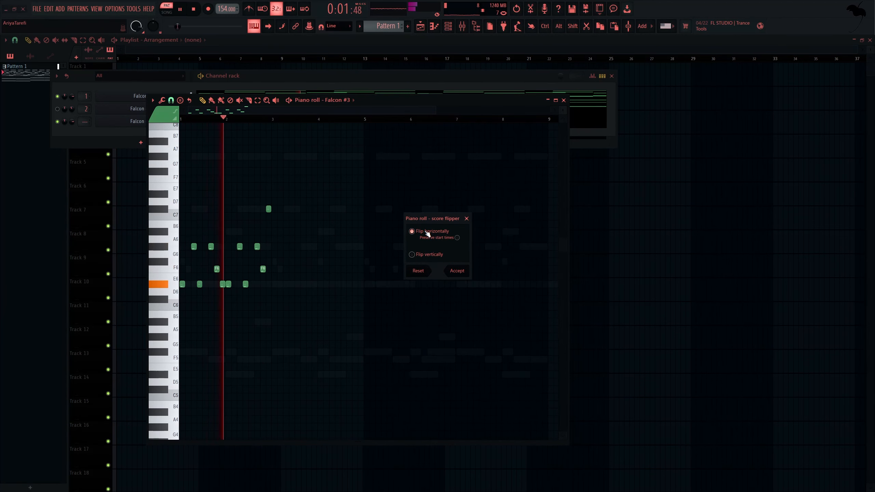
{"action": "left_click", "coordinate": [463, 271]}
Duplicate the flipped arpeggio to fill eight bars, and add low F5 and F#5 notes around the start of bar 2
{"action": "key", "text": "ctrl+b"}
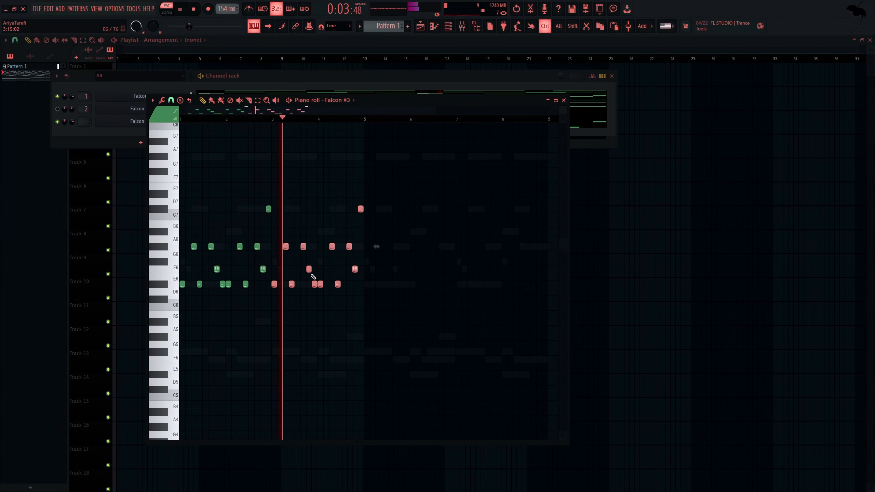
{"action": "scroll", "coordinate": [288, 290], "scroll_direction": "up", "scroll_amount": 3}
{"action": "scroll", "coordinate": [289, 291], "scroll_direction": "down", "scroll_amount": 4}
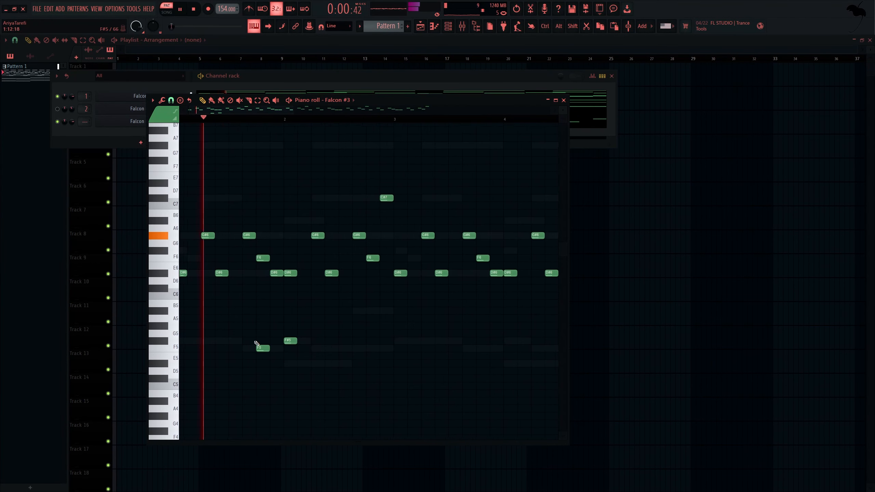
{"action": "scroll", "coordinate": [262, 346], "scroll_direction": "up", "scroll_amount": 3}
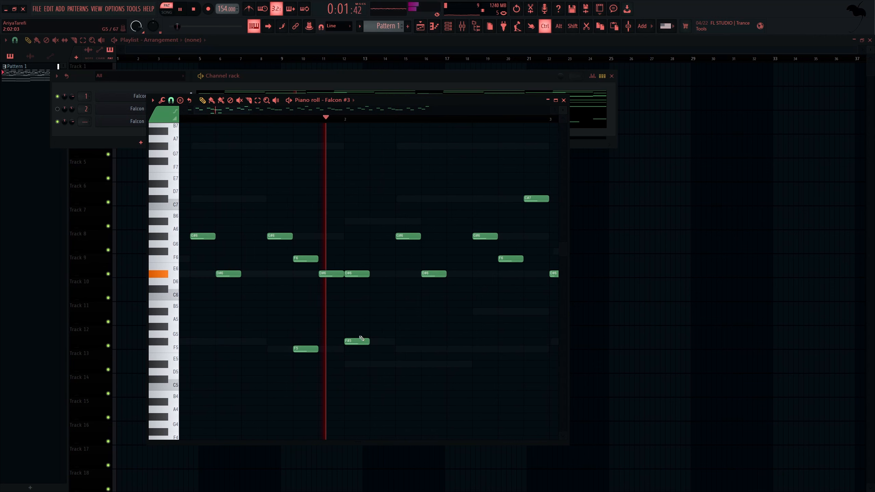
{"action": "scroll", "coordinate": [383, 350], "scroll_direction": "down", "scroll_amount": 2}
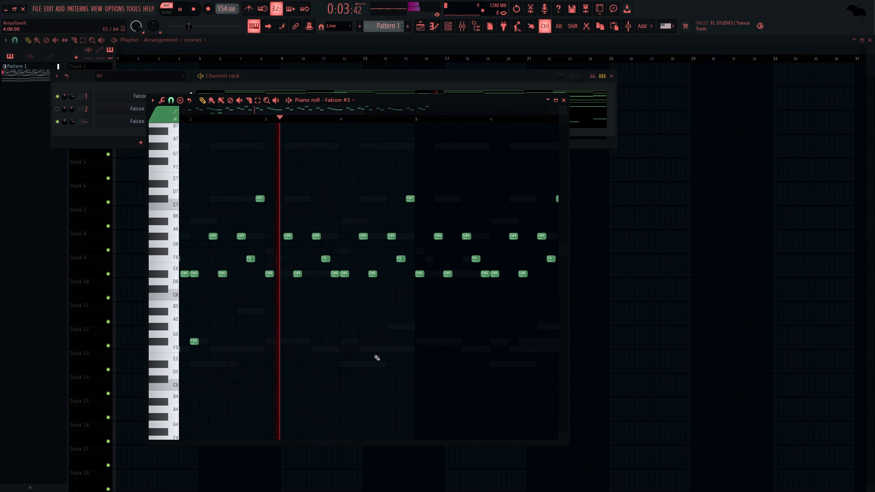
Add low F5 and F#5 notes around the start of bar 4 and a G#5 near the end of that bar
{"action": "left_click", "coordinate": [333, 348]}
{"action": "left_click", "coordinate": [352, 341]}
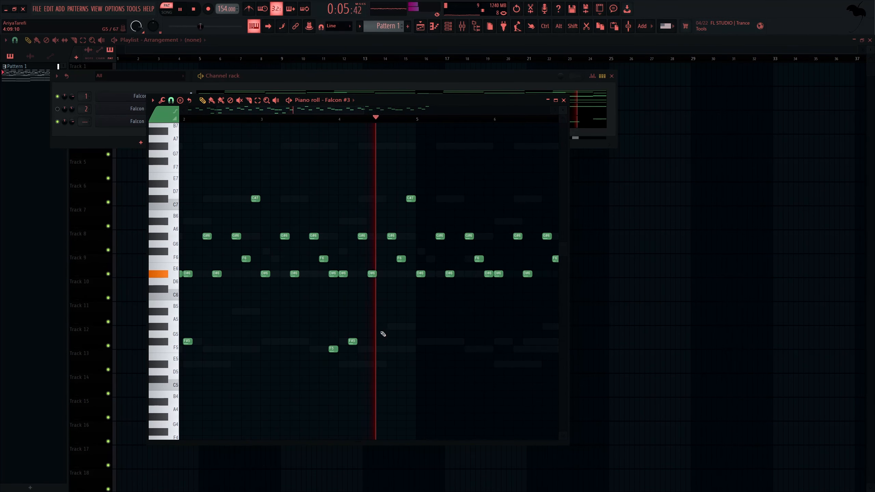
{"action": "left_click", "coordinate": [401, 325]}
{"action": "left_click_drag", "start_coordinate": [372, 330], "coordinate": [332, 360]}
{"action": "scroll", "coordinate": [326, 351], "scroll_direction": "down", "scroll_amount": 3}
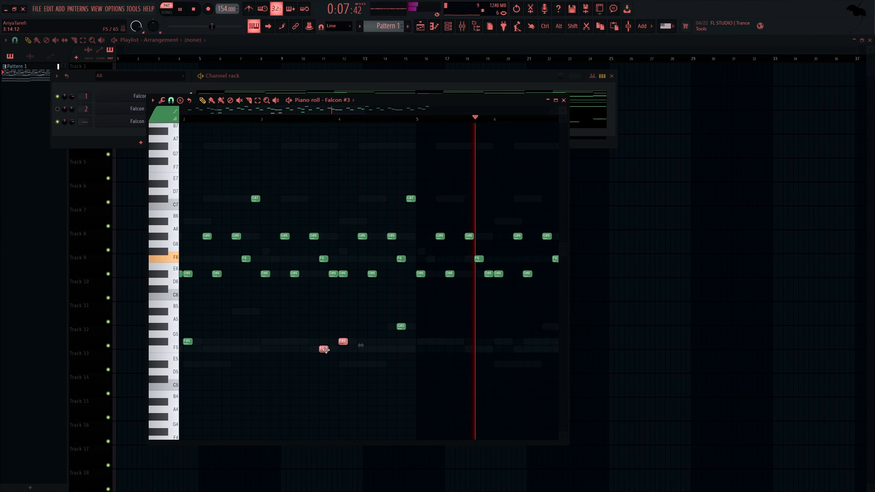
Delete the Falcon #3 arpeggio notes in bars 5 to 8 and stop playback
{"action": "left_click_drag", "start_coordinate": [496, 313], "coordinate": [324, 135]}
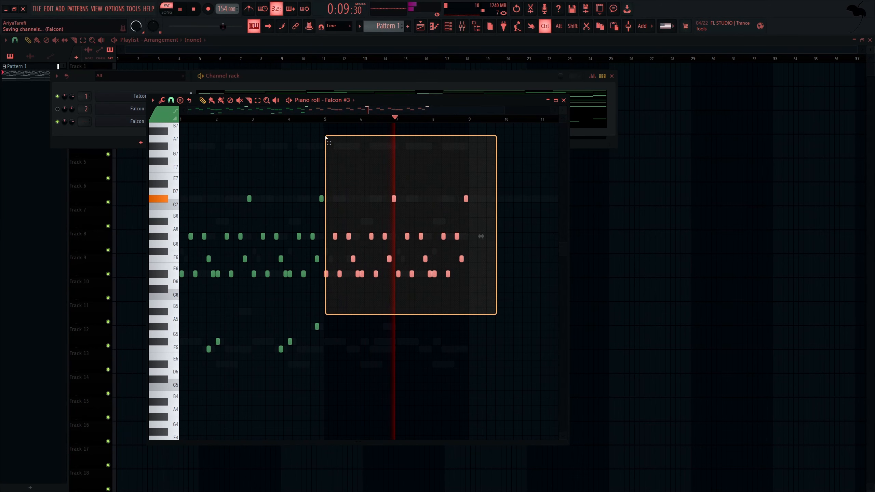
{"action": "key", "text": "Delete"}
{"action": "key", "text": "space"}
Add an F#5 note shortly before the low F5 in both bar 1 and bar 3
{"action": "scroll", "coordinate": [186, 306], "scroll_direction": "up", "scroll_amount": 5}
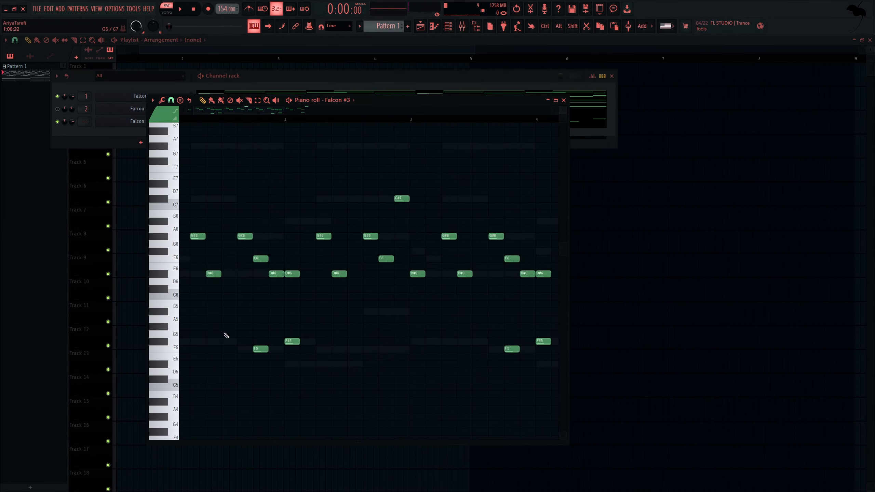
{"action": "scroll", "coordinate": [257, 336], "scroll_direction": "up", "scroll_amount": 1}
{"action": "key", "text": "space"}
{"action": "left_click", "coordinate": [247, 365]}
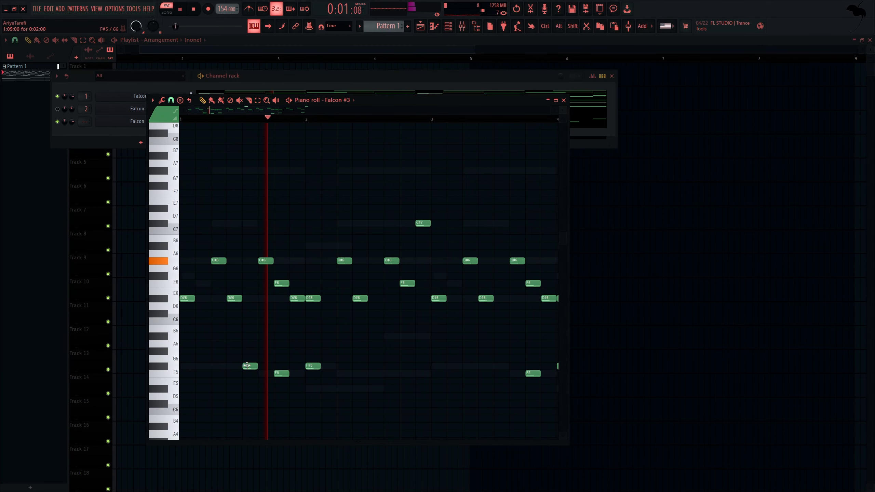
{"action": "scroll", "coordinate": [282, 366], "scroll_direction": "down", "scroll_amount": 2}
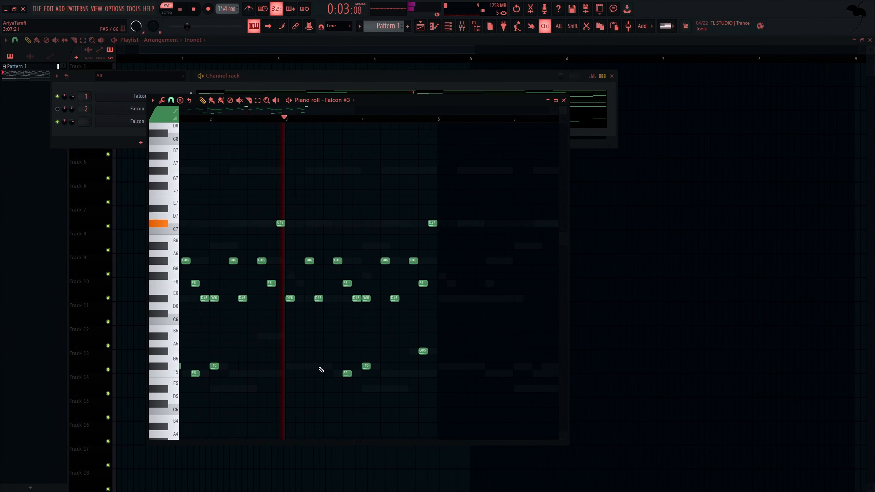
{"action": "scroll", "coordinate": [336, 372], "scroll_direction": "down", "scroll_amount": 4}
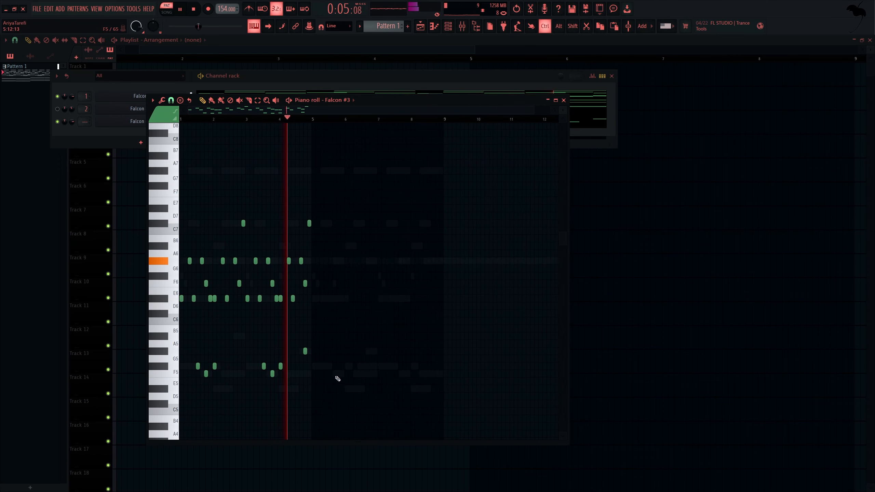
Duplicate the revised four-bar arpeggio into bars 5 to 8
{"action": "key", "text": "ctrl+b"}
{"action": "scroll", "coordinate": [332, 325], "scroll_direction": "up", "scroll_amount": 4}
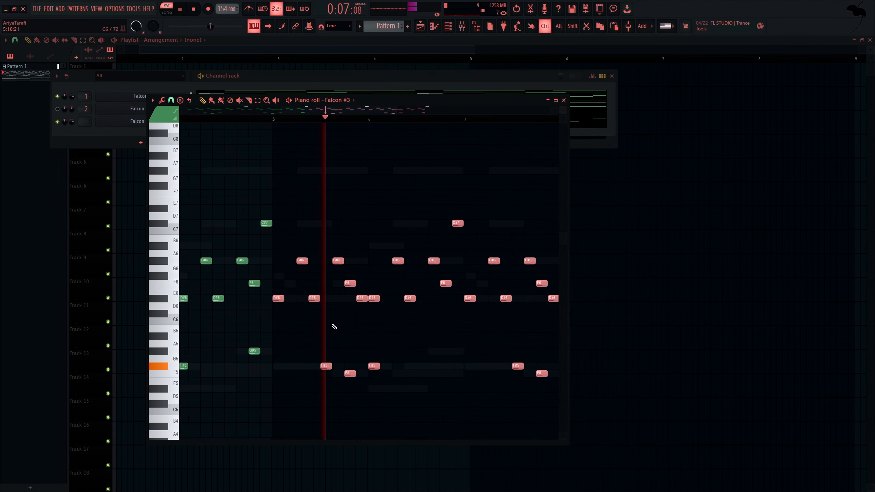
{"action": "scroll", "coordinate": [332, 324], "scroll_direction": "down", "scroll_amount": 4}
{"action": "scroll", "coordinate": [332, 326], "scroll_direction": "down", "scroll_amount": 4}
{"action": "scroll", "coordinate": [182, 344], "scroll_direction": "up", "scroll_amount": 4}
Enter a two-bar B4 note at bar 1, duplicate it into bar 3 and lower the copy to A#4
{"action": "left_click", "coordinate": [175, 297]}
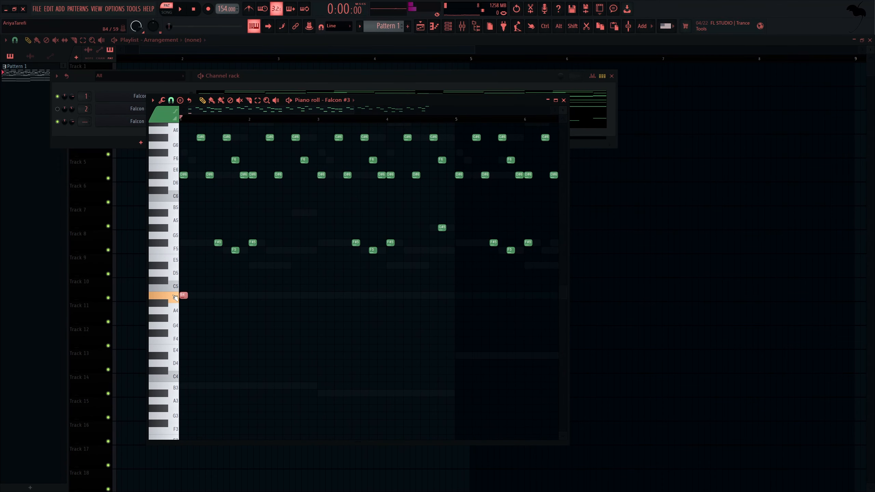
{"action": "key", "text": "space"}
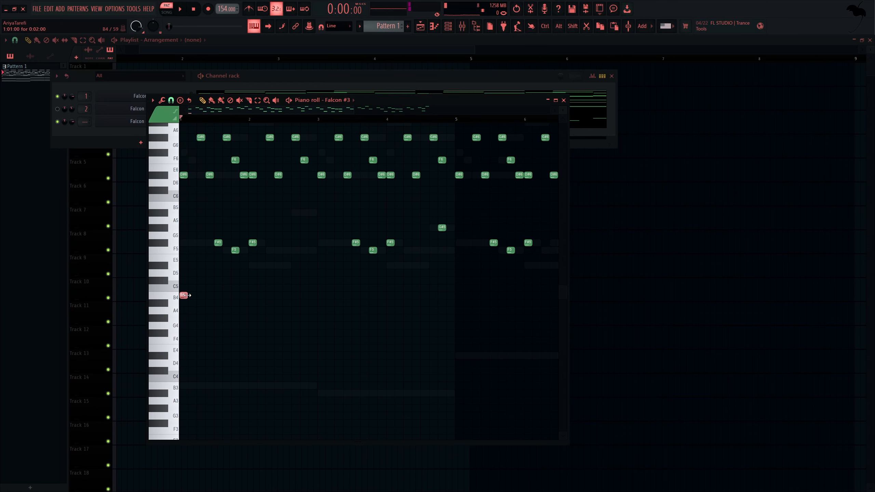
{"action": "key", "text": "space"}
{"action": "key", "text": "ctrl+b"}
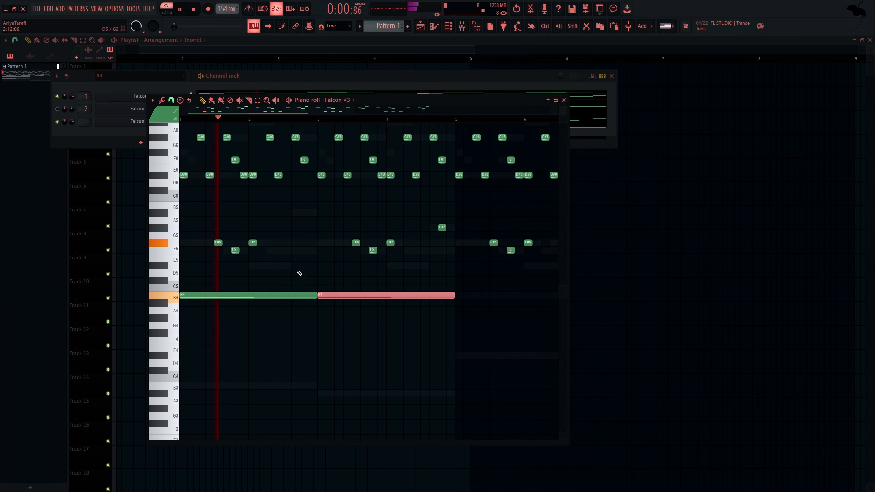
{"action": "left_click_drag", "start_coordinate": [320, 295], "coordinate": [320, 302]}
Duplicate the A#4 note into bar 5, lower it to D#4, and raise it an octave to D#5
{"action": "key", "text": "ctrl+b"}
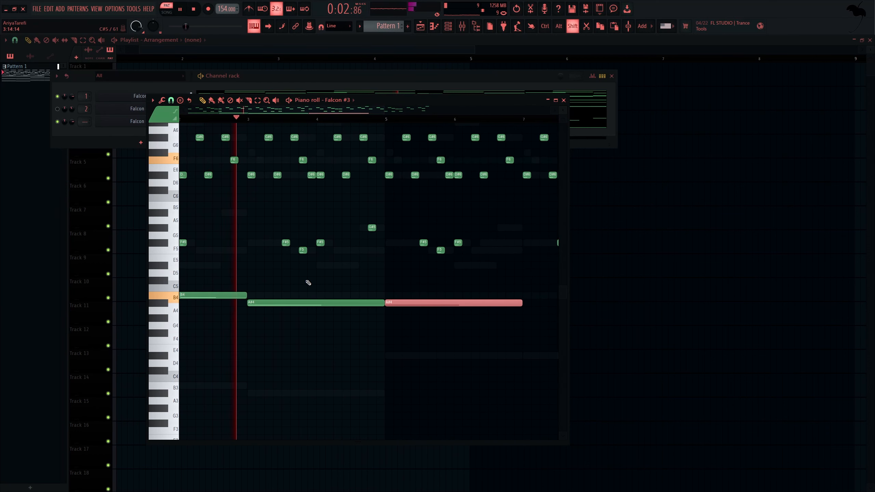
{"action": "key", "text": "shift+Down"}
{"action": "key", "text": "shift+Down"}
{"action": "key", "text": "shift+Down"}
{"action": "key", "text": "shift+Down"}
{"action": "key", "text": "shift+Down"}
{"action": "key", "text": "shift+Down"}
{"action": "key", "text": "shift+Down"}
{"action": "scroll", "coordinate": [318, 318], "scroll_direction": "down", "scroll_amount": 3, "text": "ctrl"}
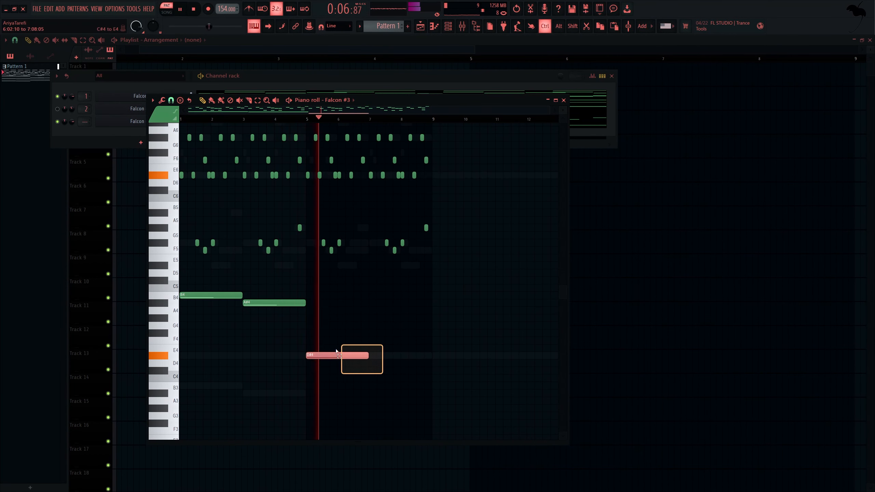
{"action": "key", "text": "space"}
{"action": "key", "text": "ctrl+Up"}
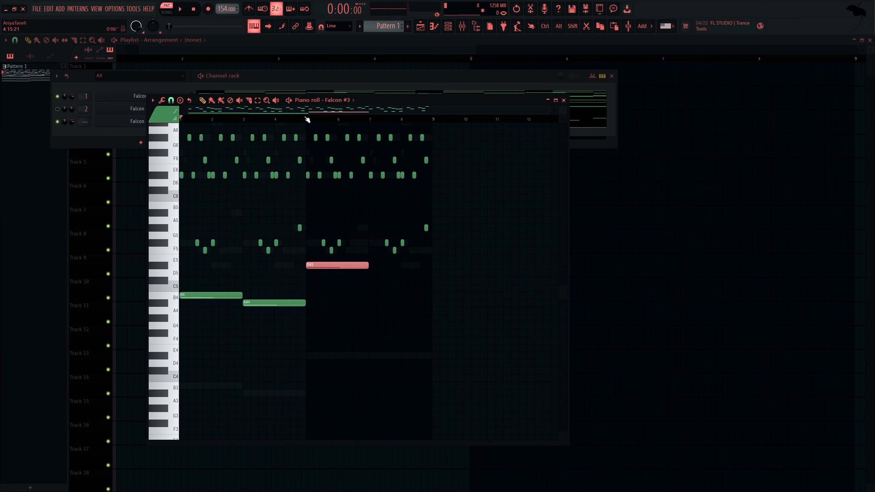
Shorten the B4, A#4 and D#5 notes to one beat starting on beat two of their bars, and lower their velocities
{"action": "key", "text": "space"}
{"action": "left_click_drag", "start_coordinate": [308, 120], "coordinate": [181, 160]}
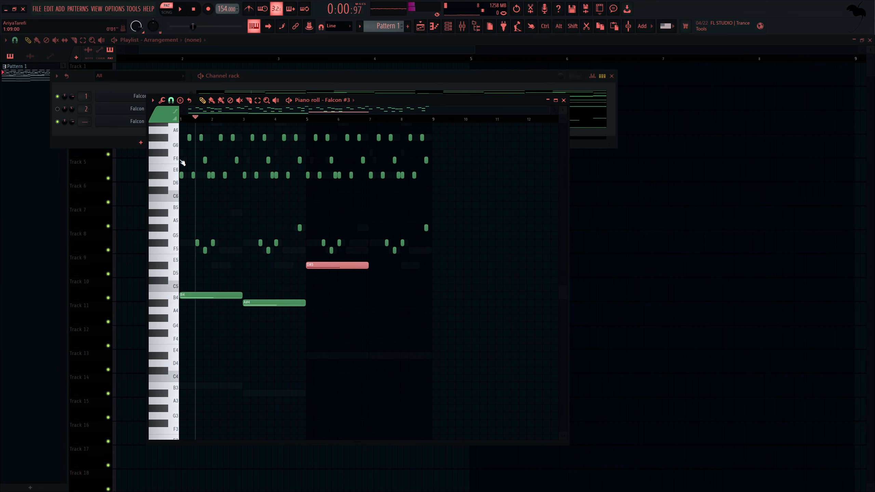
{"action": "left_click_drag", "start_coordinate": [343, 255], "coordinate": [180, 368]}
{"action": "scroll", "coordinate": [188, 294], "scroll_direction": "up", "scroll_amount": 5}
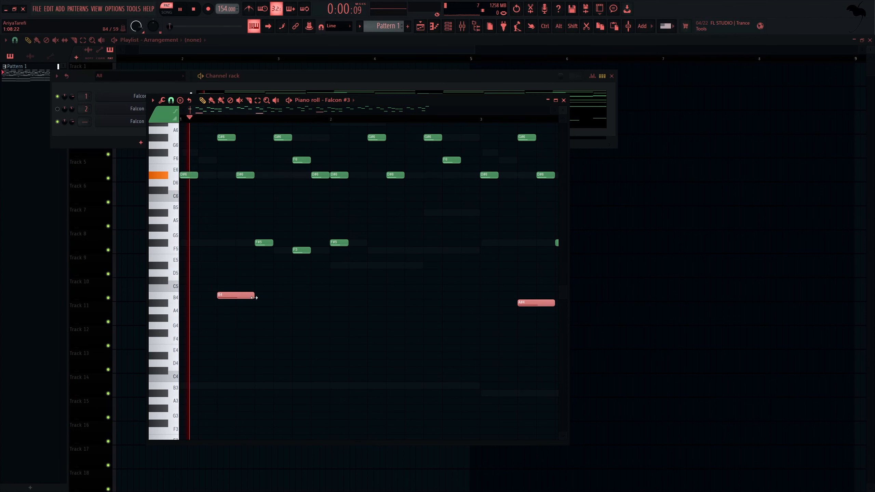
{"action": "scroll", "coordinate": [237, 300], "scroll_direction": "down", "scroll_amount": 5}
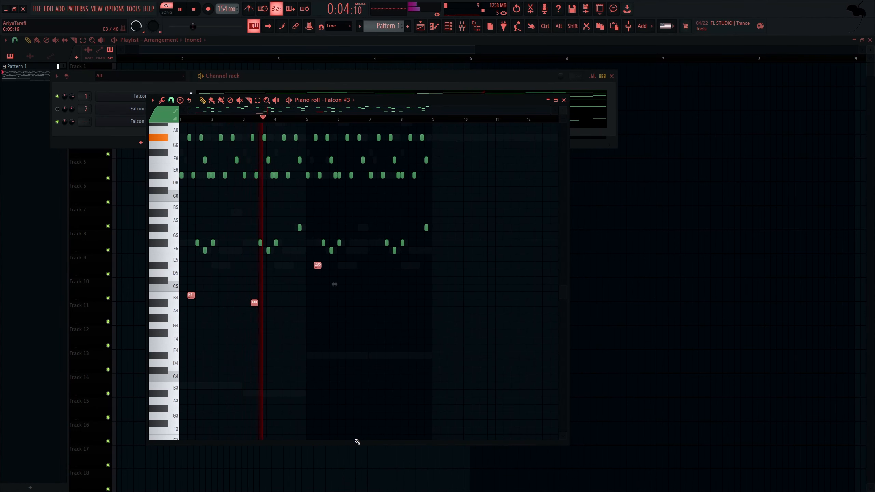
{"action": "left_click_drag", "start_coordinate": [357, 441], "coordinate": [363, 346]}
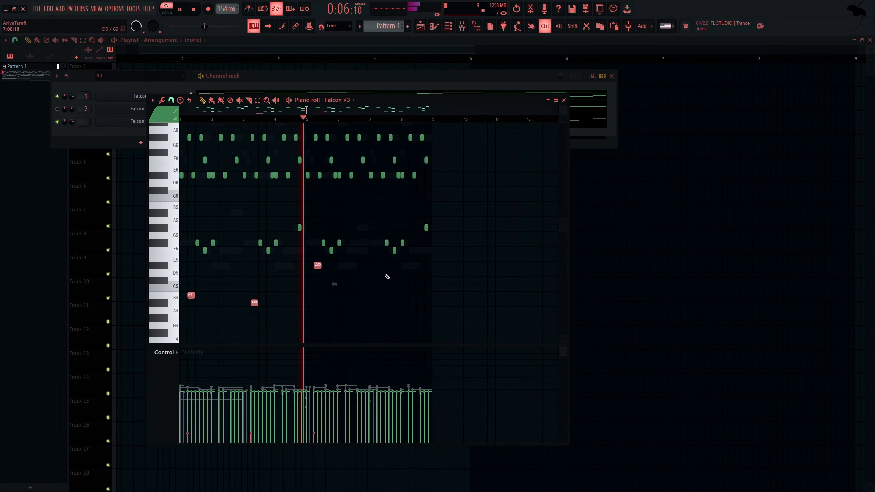
{"action": "key", "text": "ctrl+a"}
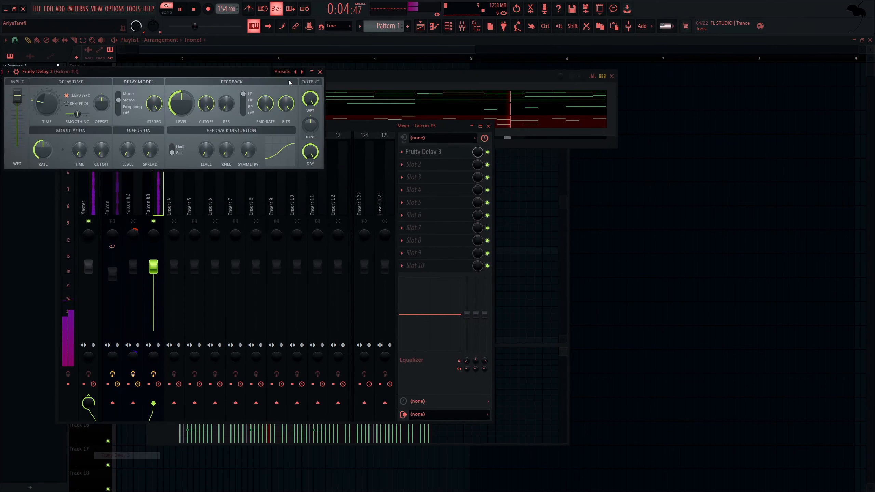
Load a preset in Fruity Delay 3 on the Falcon #3 mixer track and move the plugin window aside
{"action": "left_click", "coordinate": [282, 73]}
{"action": "left_click", "coordinate": [291, 114]}
{"action": "left_click_drag", "start_coordinate": [202, 72], "coordinate": [347, 112]}
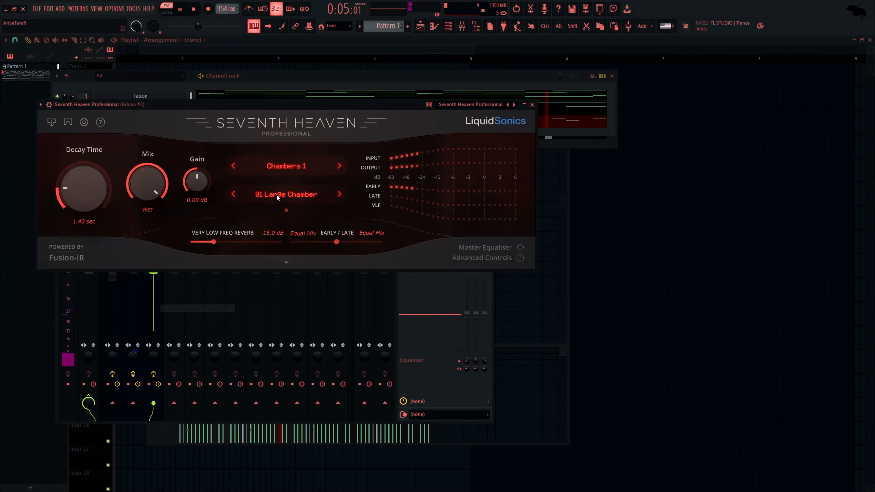
Load the 10 Vocal Chamber reverb in Seventh Heaven, with the mix at 0 / -14.3 dB and a 2.80 sec decay time
{"action": "left_click", "coordinate": [276, 195]}
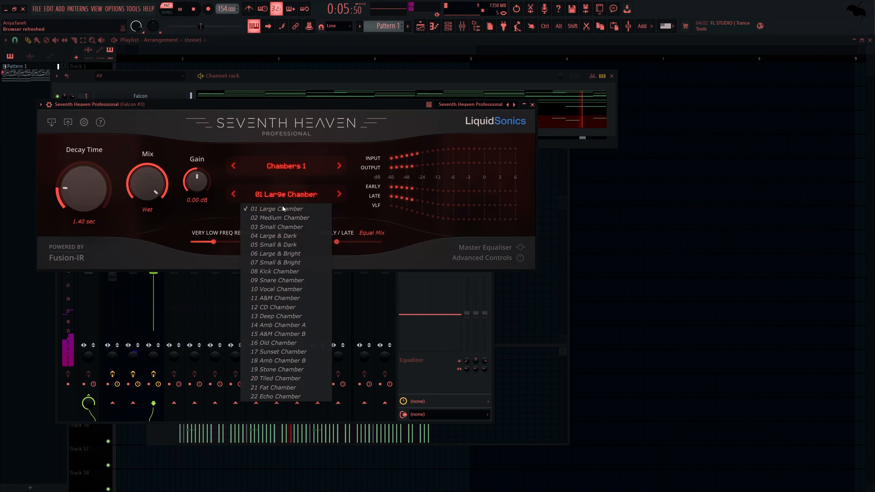
{"action": "left_click", "coordinate": [279, 291]}
{"action": "left_click_drag", "start_coordinate": [90, 206], "coordinate": [92, 182]}
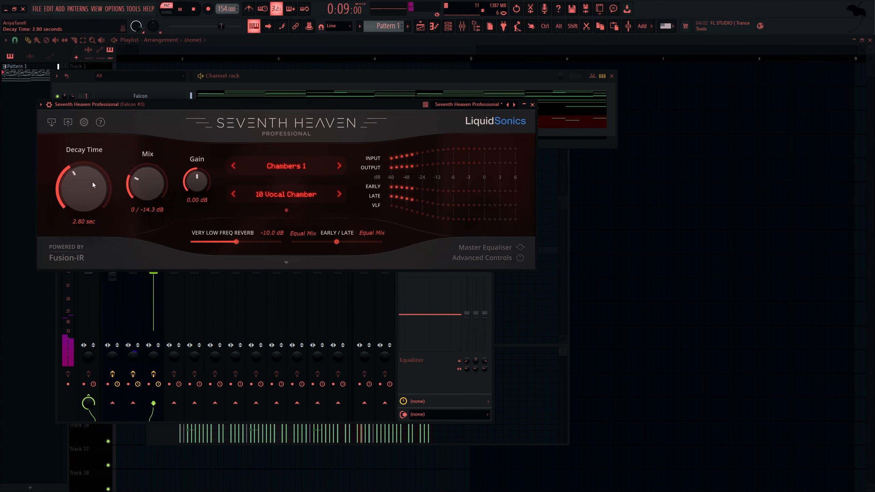
{"action": "key", "text": "Escape"}
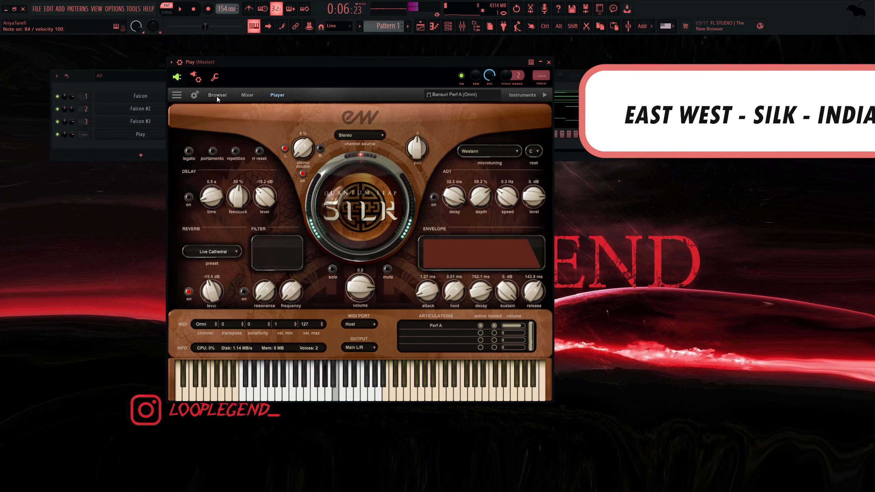
Load the Bansuri Perf MOD start 2 instrument from EW Silk in Play, discarding the unsaved changes
{"action": "left_click", "coordinate": [217, 97]}
{"action": "double_click", "coordinate": [489, 126]}
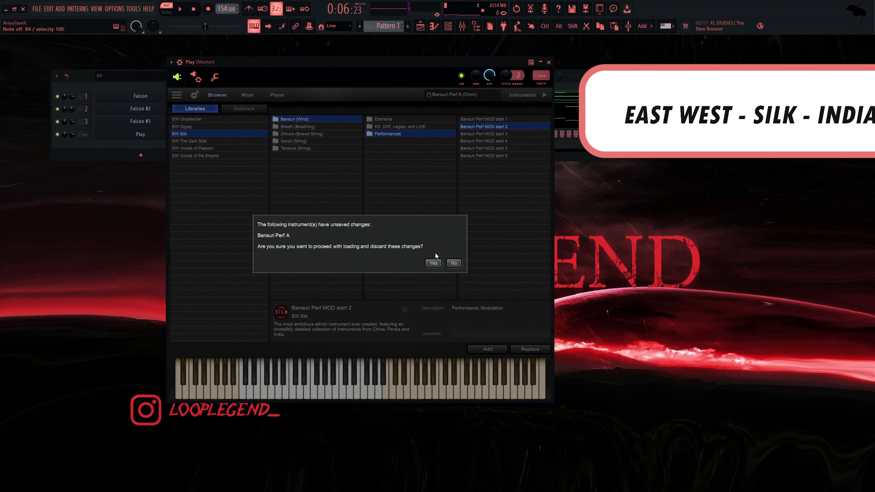
{"action": "left_click", "coordinate": [433, 262]}
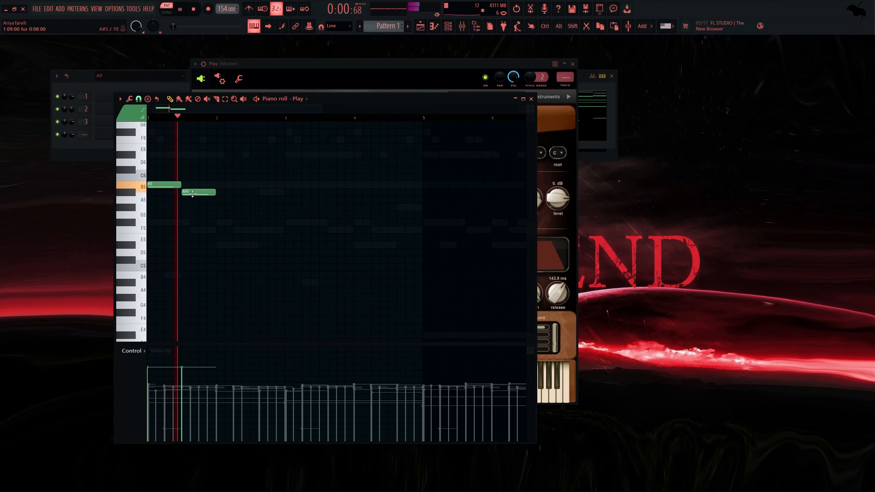
Enter one-bar D4 and C#4 notes in bars 5 and 6 of the Play piano roll and duplicate them into bars 7 and 8
{"action": "left_click", "coordinate": [220, 200]}
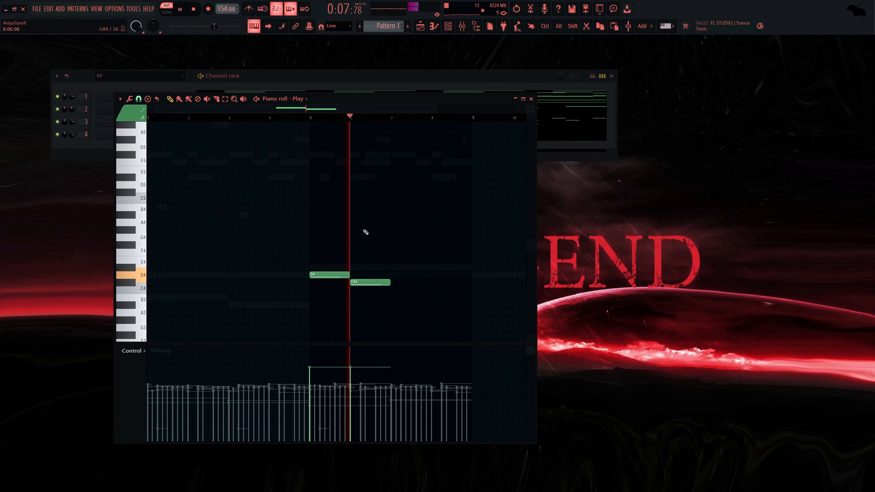
{"action": "left_click_drag", "start_coordinate": [414, 240], "coordinate": [245, 337]}
{"action": "key", "text": "ctrl+b"}
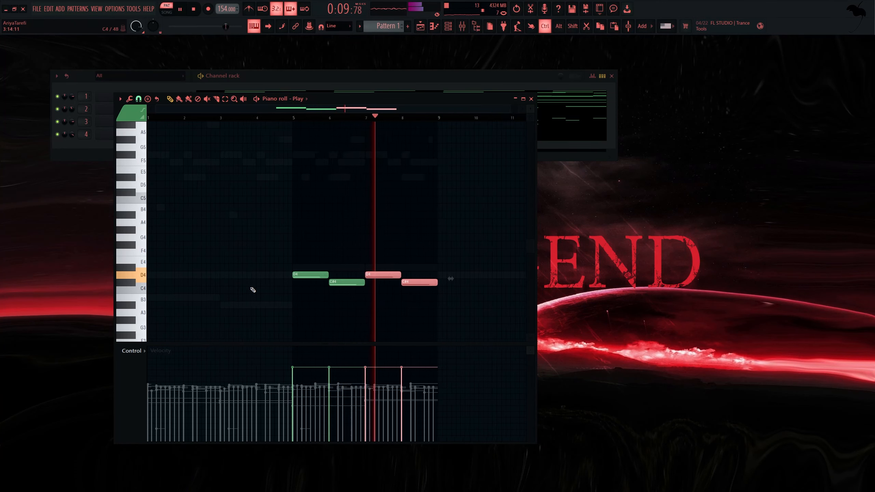
Enter half-bar F3 and G3 notes in bar 1 and a half-bar C#4 note at the start of bar 2
{"action": "left_click_drag", "start_coordinate": [156, 297], "coordinate": [127, 295]}
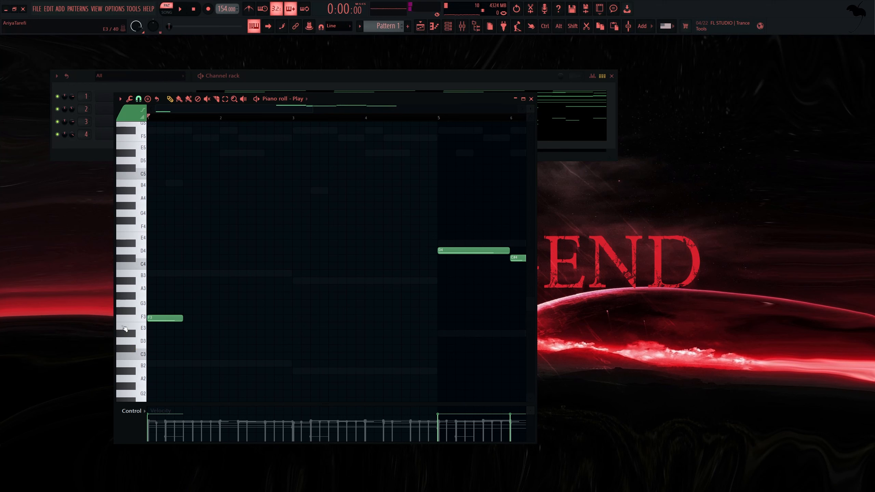
{"action": "left_click", "coordinate": [186, 303]}
{"action": "left_click", "coordinate": [222, 295]}
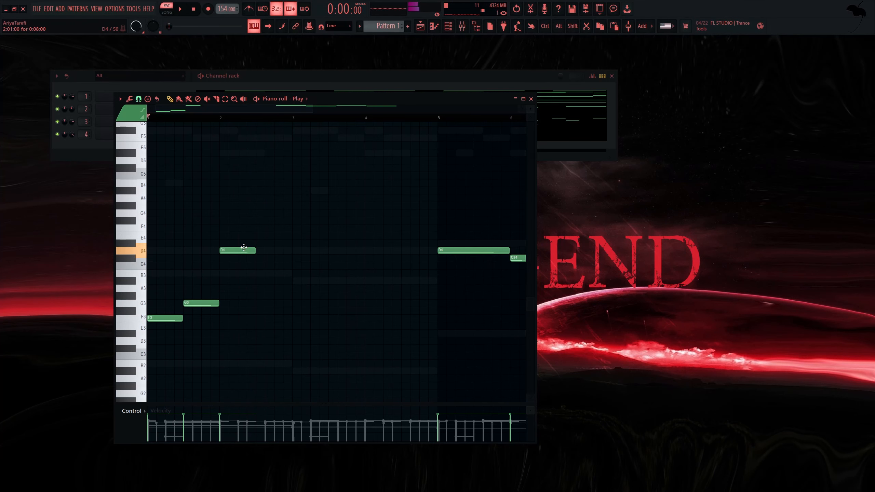
{"action": "left_click_drag", "start_coordinate": [279, 242], "coordinate": [151, 374]}
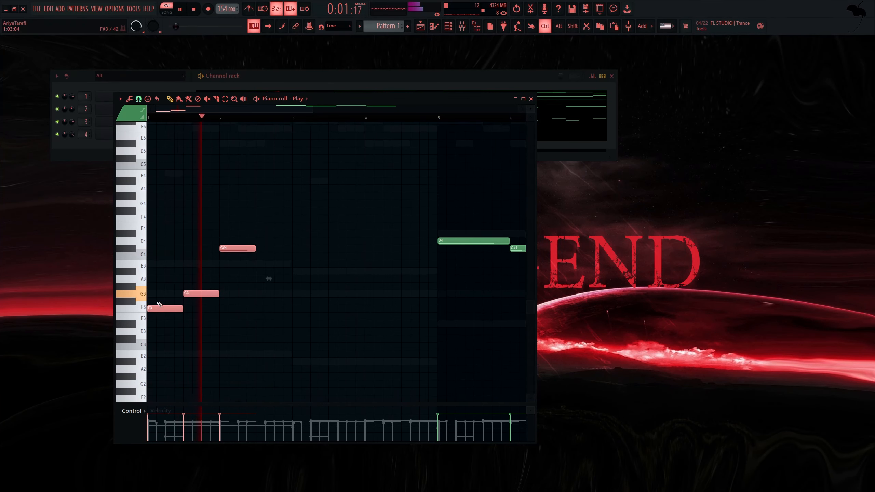
Extend the C#4 note to fill bar 2 and play the Play part from the start
{"action": "scroll", "coordinate": [157, 303], "scroll_direction": "up", "scroll_amount": 3}
{"action": "left_click_drag", "start_coordinate": [334, 217], "coordinate": [336, 278]}
{"action": "key", "text": "space"}
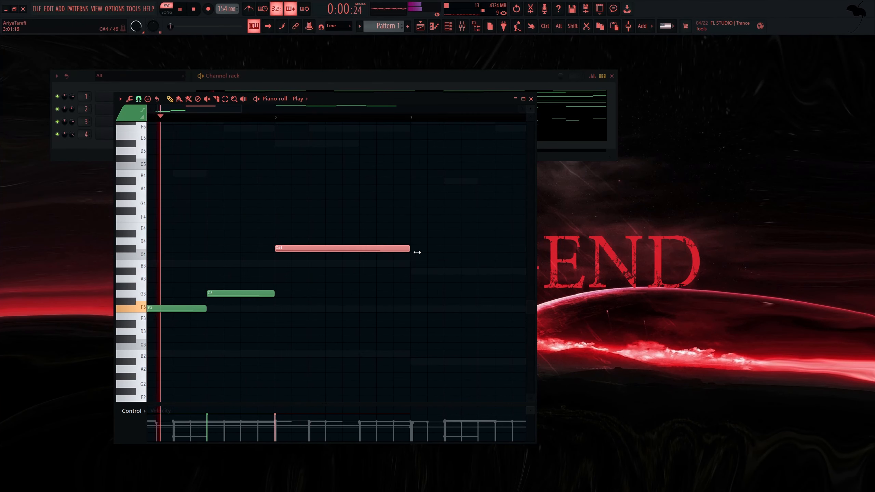
Duplicate the F3, G3 and C#4 phrase from bars 1 and 2 of the Play piano roll into bars 3 and 4
{"action": "left_click_drag", "start_coordinate": [426, 225], "coordinate": [146, 375]}
{"action": "scroll", "coordinate": [148, 374], "scroll_direction": "down", "scroll_amount": 3}
{"action": "key", "text": "ctrl+b"}
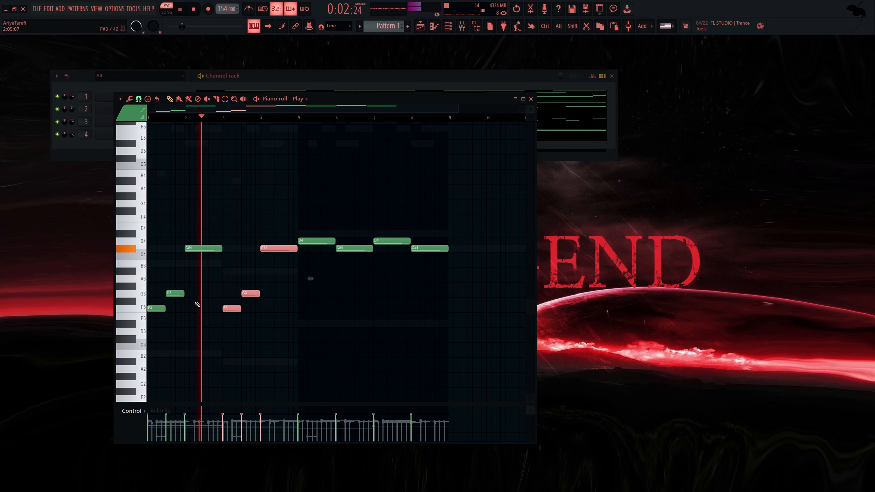
{"action": "scroll", "coordinate": [240, 307], "scroll_direction": "up", "scroll_amount": 2}
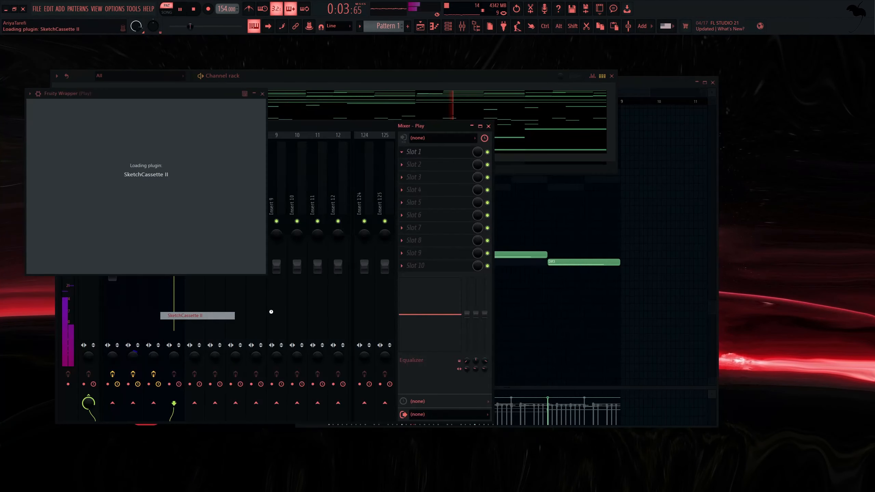
Try preset 02 in SketchCassette II on the Play mixer track
{"action": "left_click", "coordinate": [444, 93]}
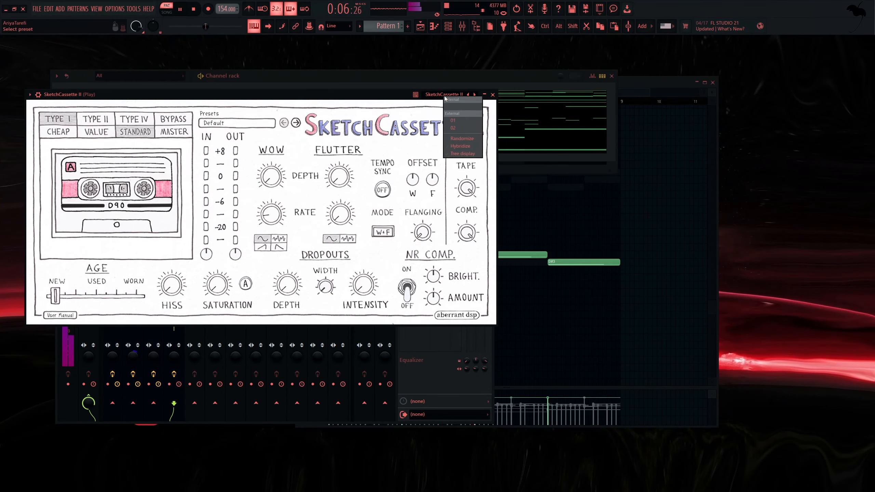
{"action": "left_click", "coordinate": [462, 130]}
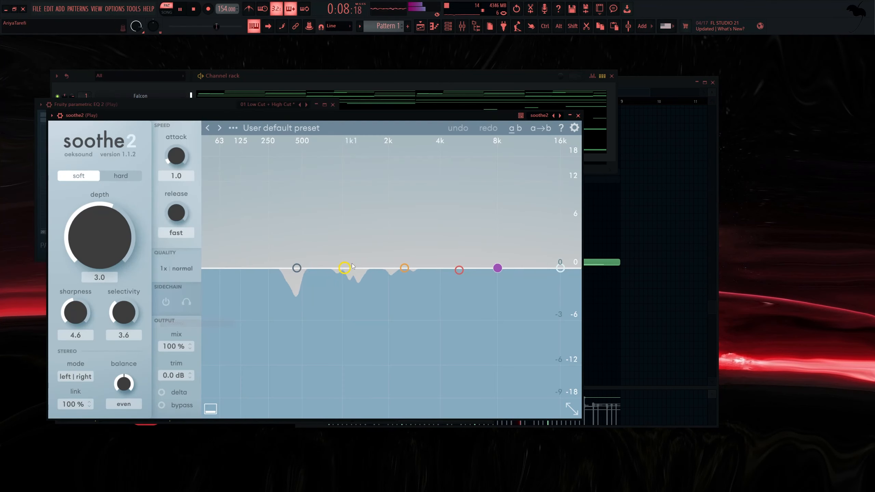
Shape soothe2 on the Play track with band 1 raised near 417 Hz and band 2 at about 1.4 kHz, 5.0 dB sensitivity
{"action": "left_click_drag", "start_coordinate": [345, 268], "coordinate": [292, 226]}
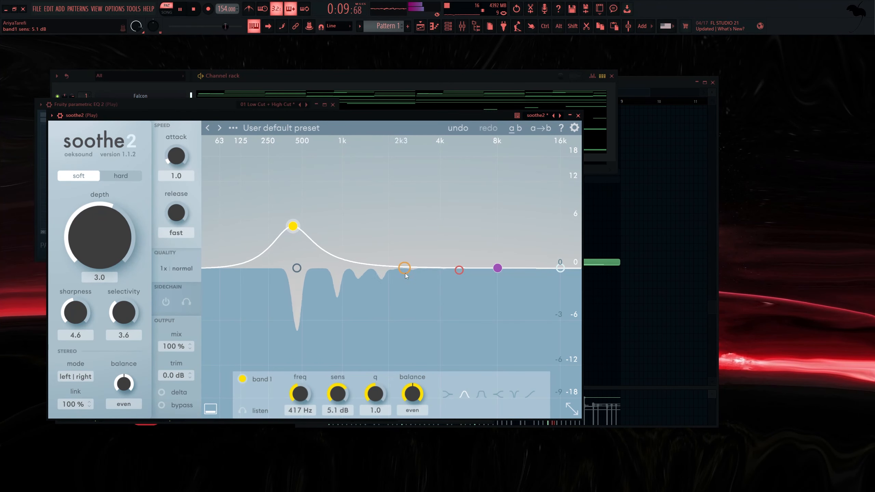
{"action": "left_click_drag", "start_coordinate": [407, 264], "coordinate": [369, 222]}
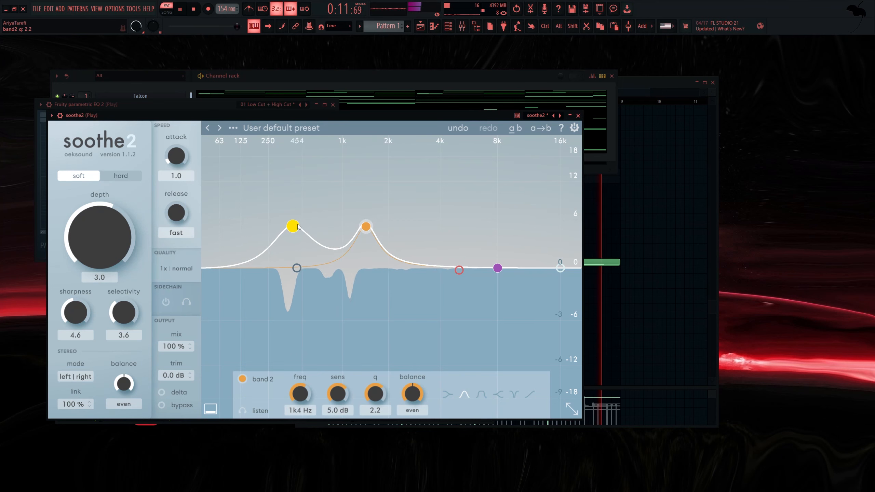
{"action": "left_click_drag", "start_coordinate": [294, 227], "coordinate": [296, 243]}
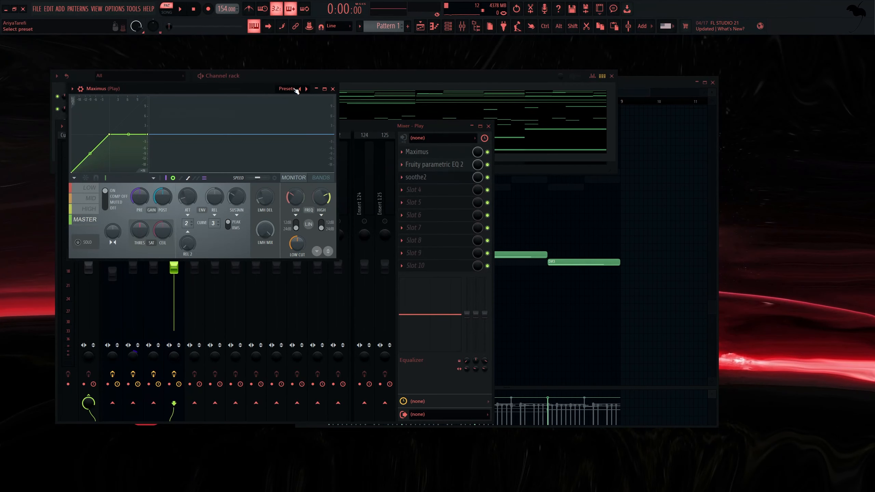
Load a preset in Maximus on the Play track, play the pattern and select the mid band
{"action": "left_click", "coordinate": [296, 91]}
{"action": "left_click", "coordinate": [293, 118]}
{"action": "key", "text": "space"}
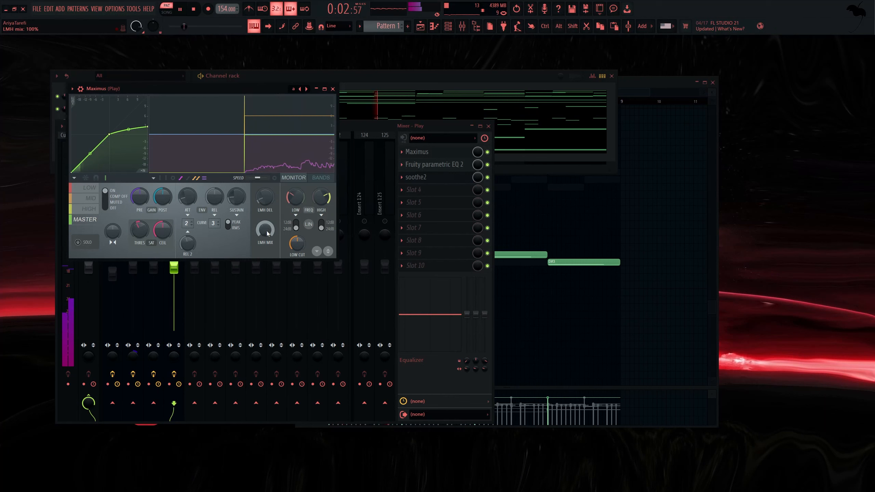
{"action": "left_click", "coordinate": [91, 199]}
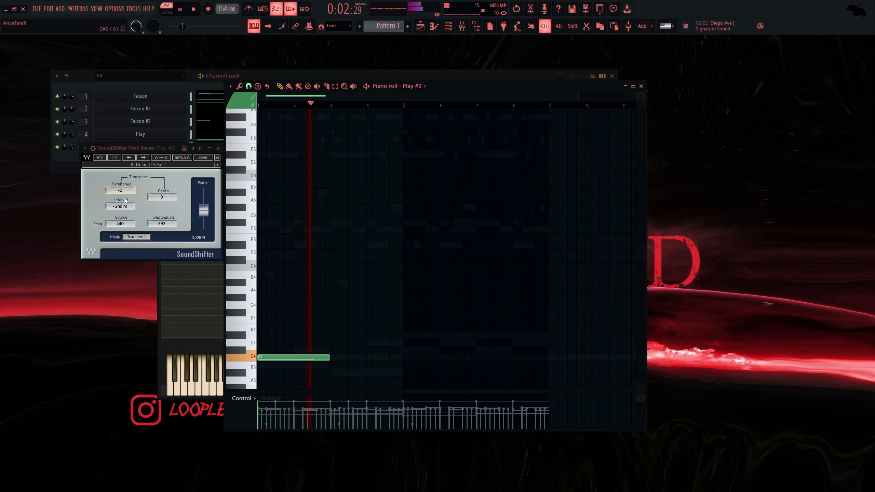
Transpose Play #2 by 1 semitone in SoundShifter Pitch and place a two-bar D#4 note at bar 5, removing the trial B3 note
{"action": "scroll", "coordinate": [115, 193], "scroll_direction": "up", "scroll_amount": 3}
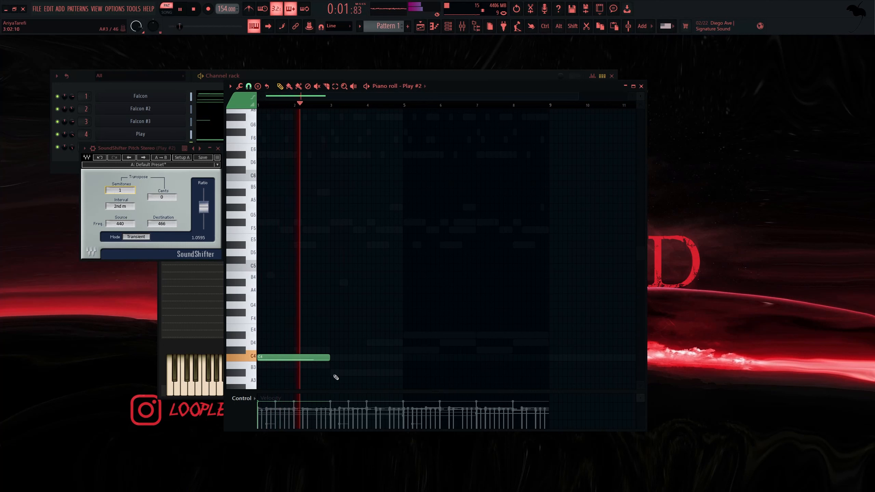
{"action": "left_click", "coordinate": [333, 366]}
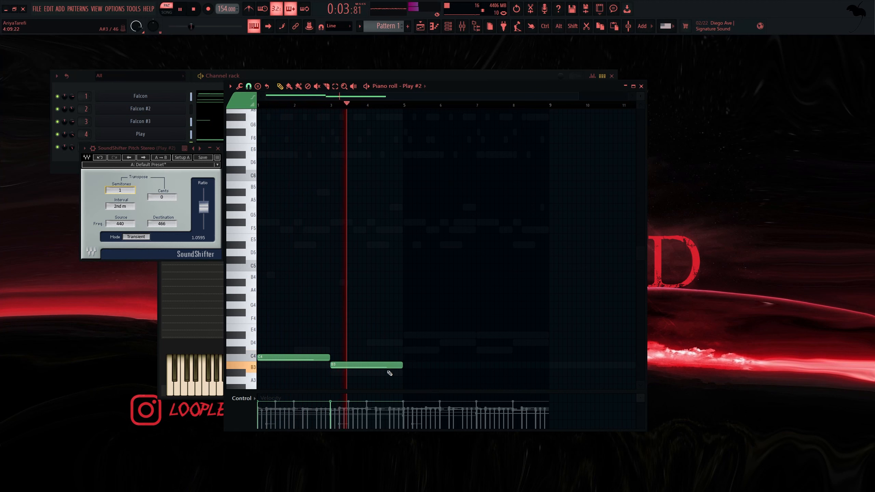
{"action": "right_click", "coordinate": [401, 364]}
{"action": "left_click", "coordinate": [406, 335]}
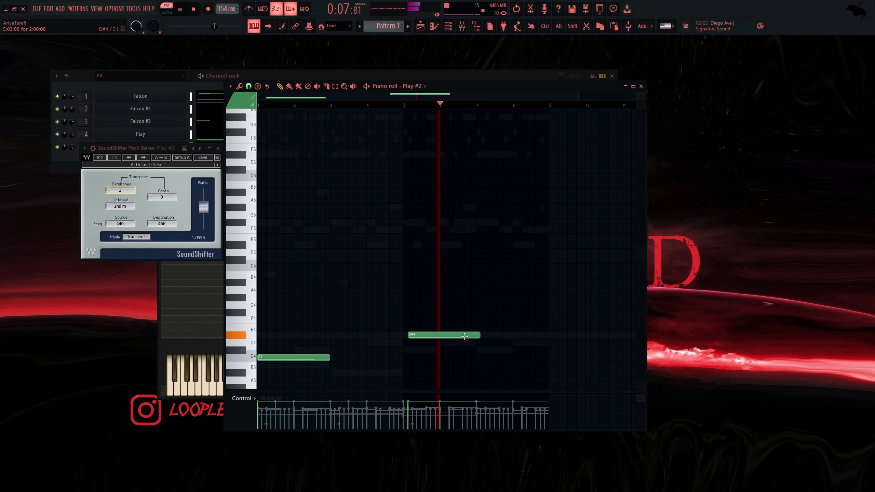
{"action": "left_click_drag", "start_coordinate": [465, 336], "coordinate": [459, 336]}
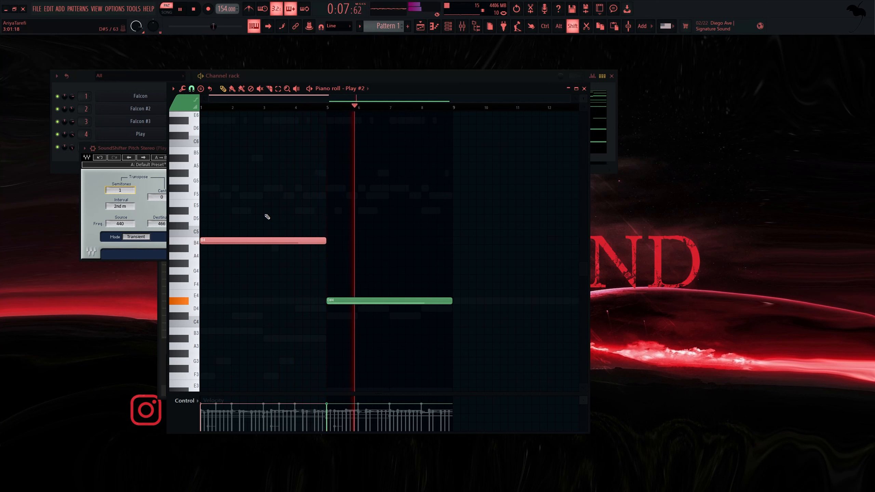
Open the Play #2 instrument from the channel rack and show its player page
{"action": "left_click", "coordinate": [116, 140]}
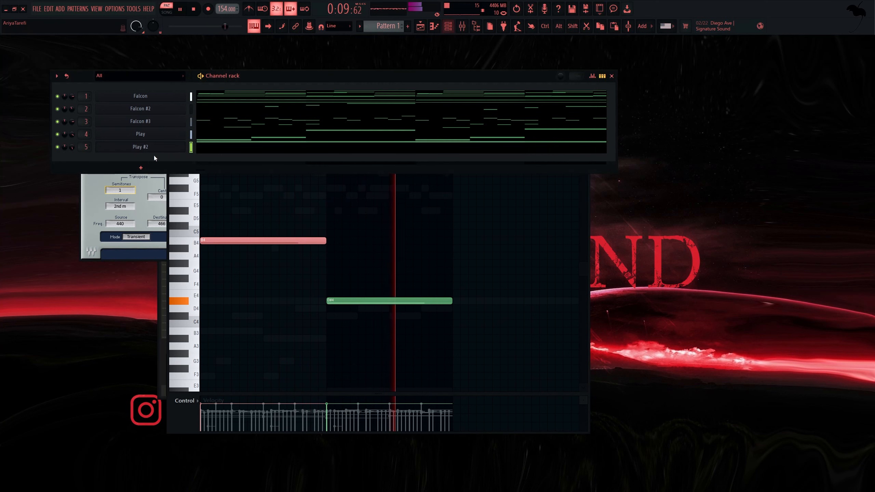
{"action": "left_click", "coordinate": [162, 147]}
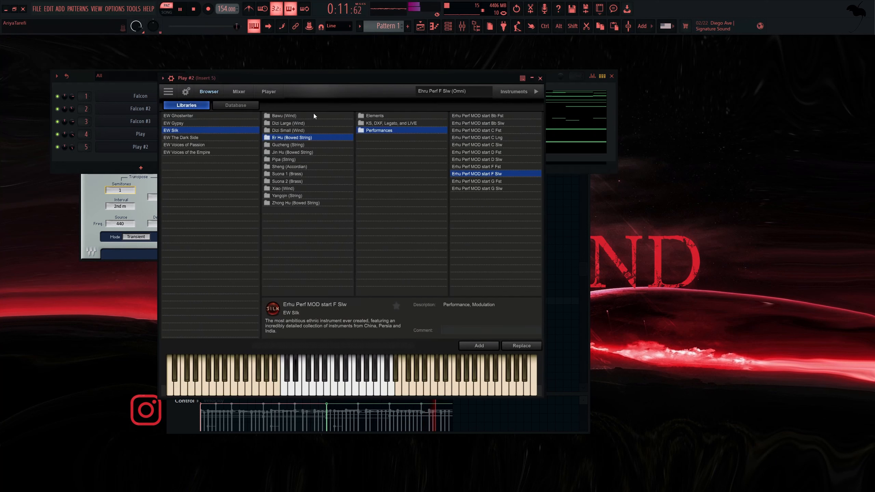
{"action": "left_click", "coordinate": [279, 92]}
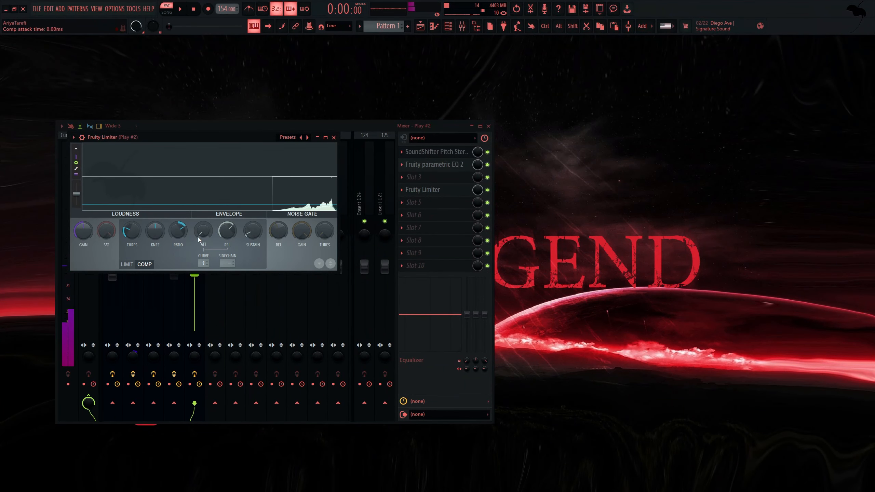
Play the pattern and lower the compressor threshold in Fruity Limiter on the Play #2 track
{"action": "key", "text": "space"}
{"action": "left_click_drag", "start_coordinate": [139, 233], "coordinate": [139, 241]}
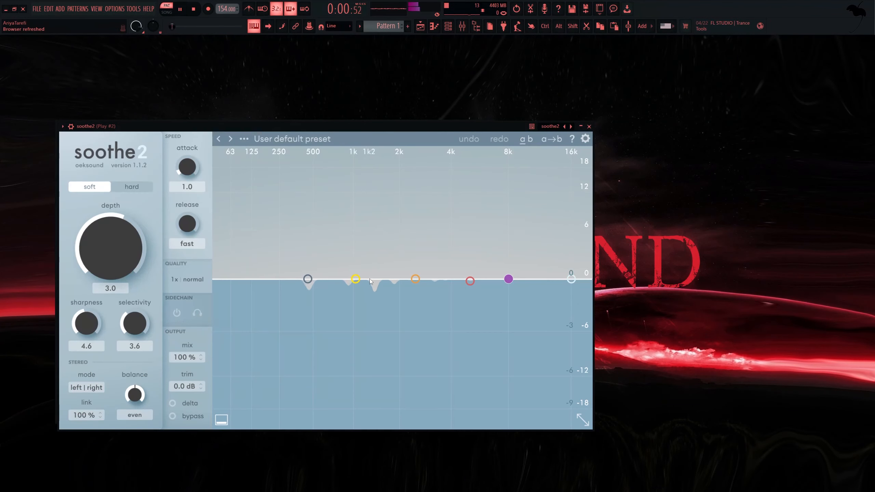
Raise soothe2 band 1 in the low mids and band 2 at about 1.9 kHz, 6.8 dB sensitivity and Q 4.9 on Play #2
{"action": "left_click_drag", "start_coordinate": [356, 279], "coordinate": [327, 234]}
{"action": "key", "text": "space"}
{"action": "left_click_drag", "start_coordinate": [417, 278], "coordinate": [404, 231]}
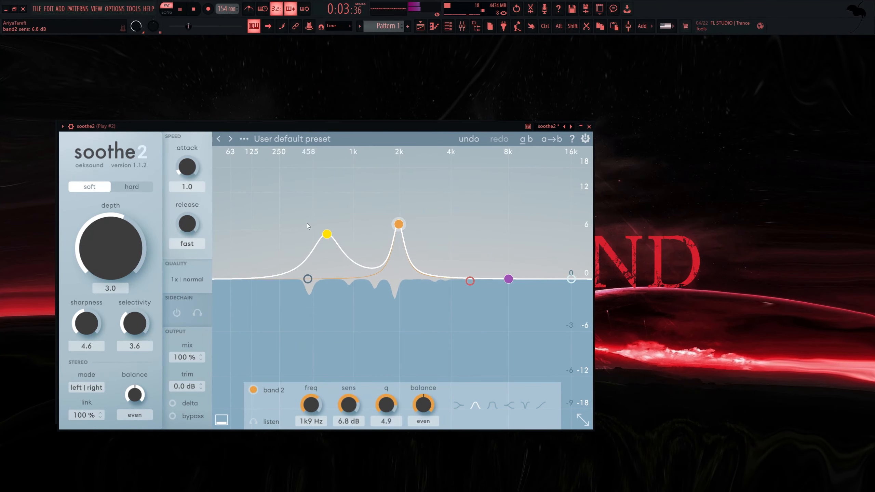
{"action": "left_click_drag", "start_coordinate": [329, 230], "coordinate": [323, 229]}
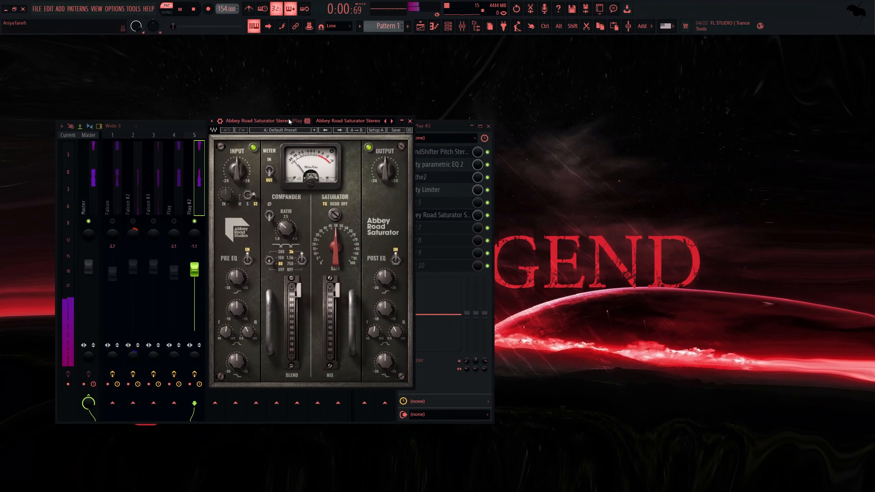
Lower the Abbey Road Saturator mix and set the ValhallaPlate mix to about 38.5 % on the Play #2 track
{"action": "left_click_drag", "start_coordinate": [337, 291], "coordinate": [337, 352]}
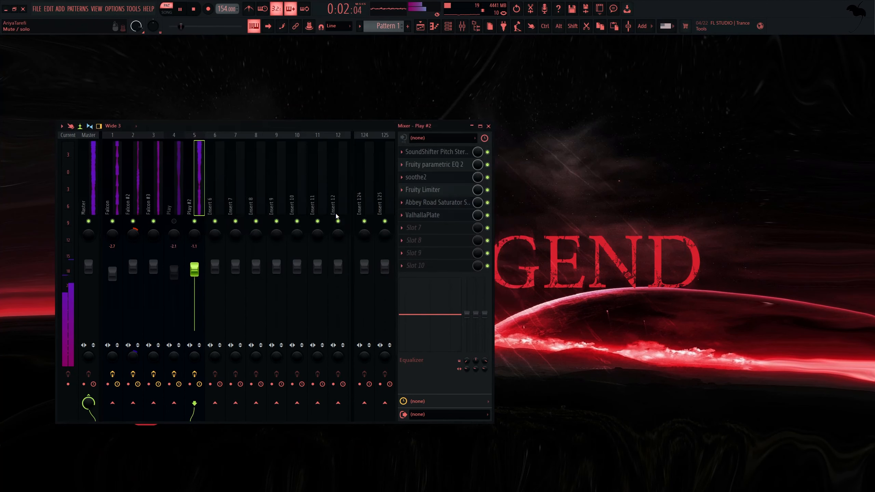
{"action": "left_click", "coordinate": [430, 215]}
{"action": "left_click_drag", "start_coordinate": [222, 192], "coordinate": [211, 226]}
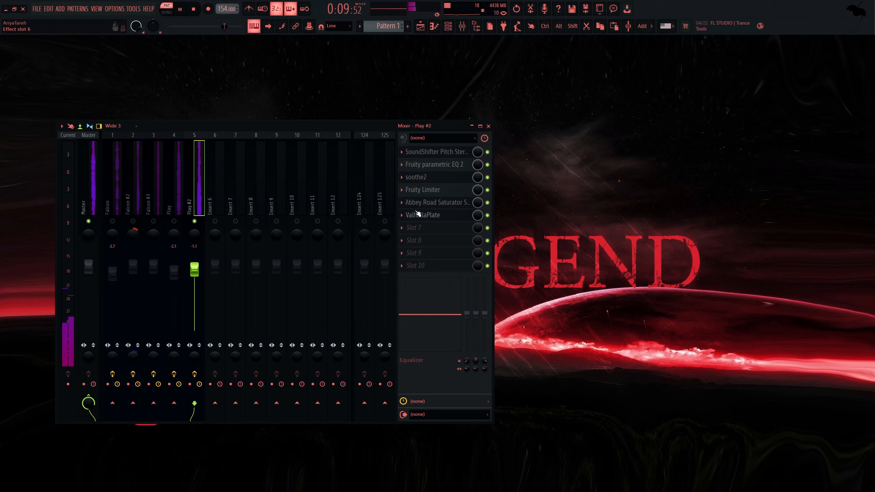
{"action": "left_click", "coordinate": [417, 213]}
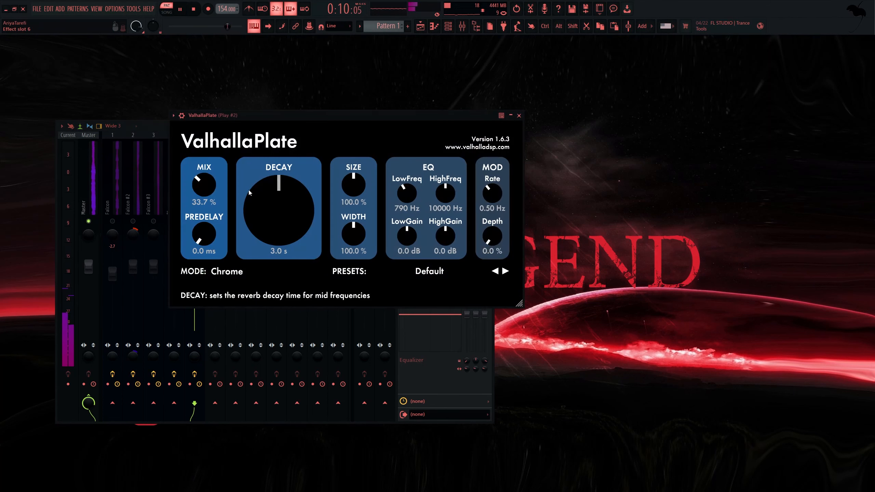
{"action": "left_click_drag", "start_coordinate": [220, 226], "coordinate": [199, 193]}
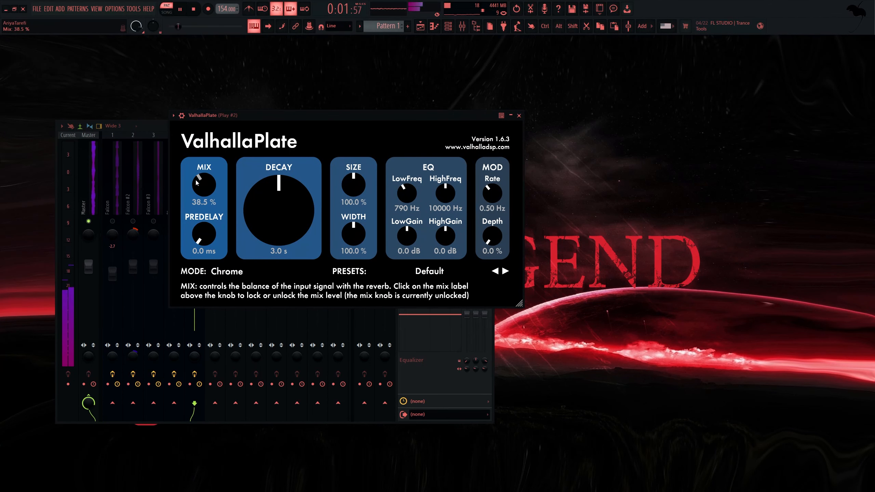
{"action": "key", "text": "Escape"}
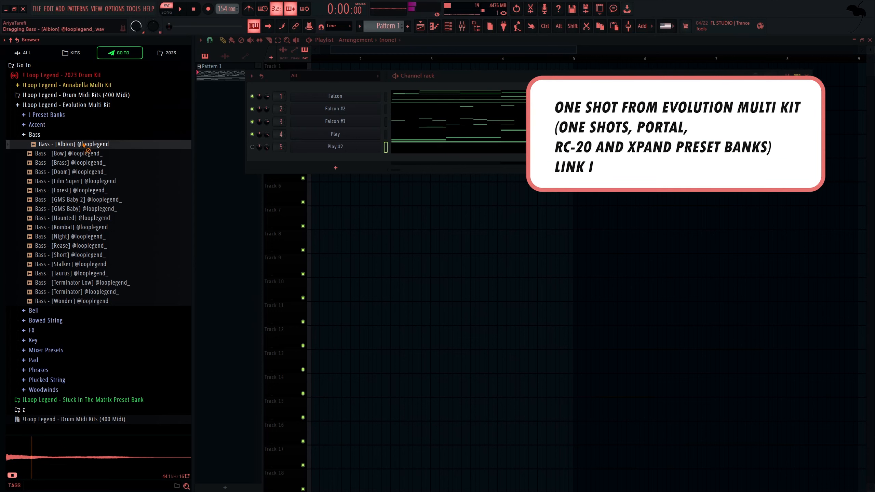
Load the Bass - [Albion] one-shot from the Evolution Multi Kit into a new channel
{"action": "left_click_drag", "start_coordinate": [82, 144], "coordinate": [84, 144]}
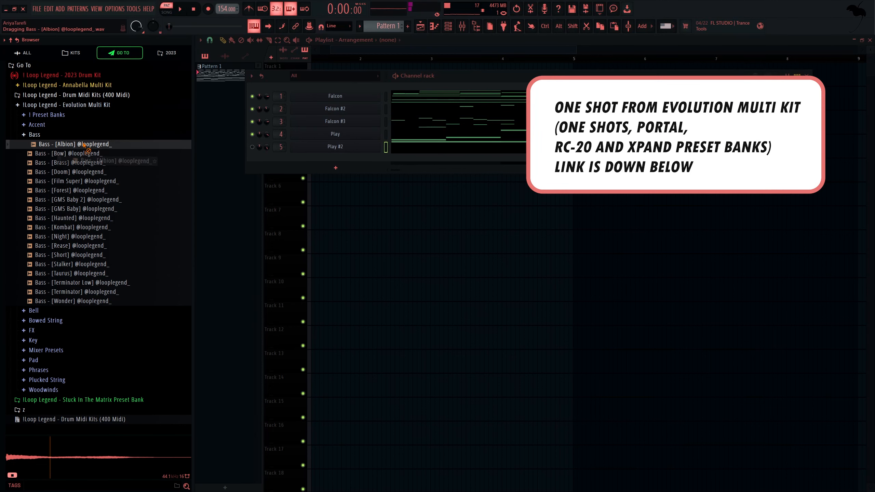
{"action": "right_click", "coordinate": [84, 145]}
{"action": "left_click", "coordinate": [95, 153]}
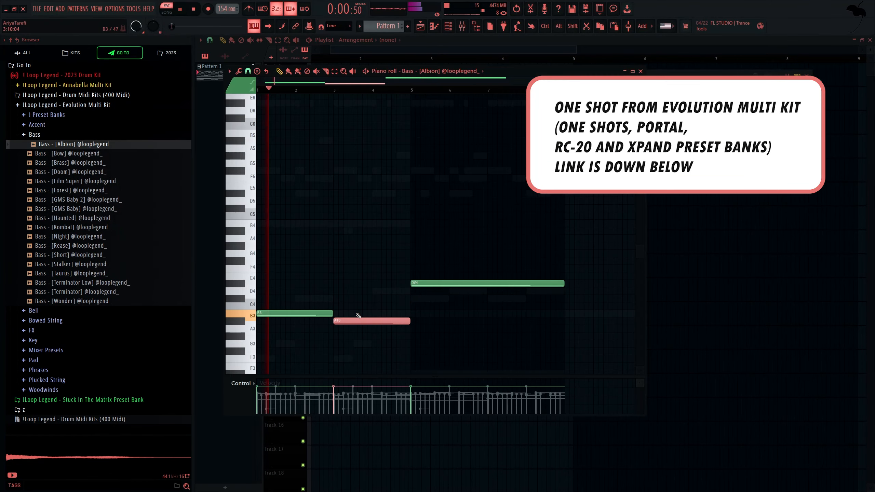
Deselect the notes in the Bass - [Albion] piano roll, review the part during playback and close the piano roll
{"action": "left_click", "coordinate": [493, 350], "text": "ctrl"}
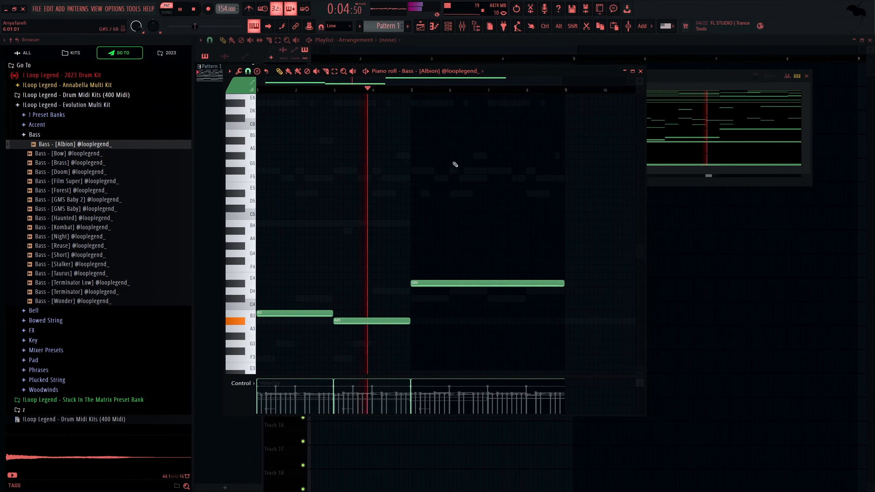
{"action": "scroll", "coordinate": [464, 164], "scroll_direction": "down", "scroll_amount": 2}
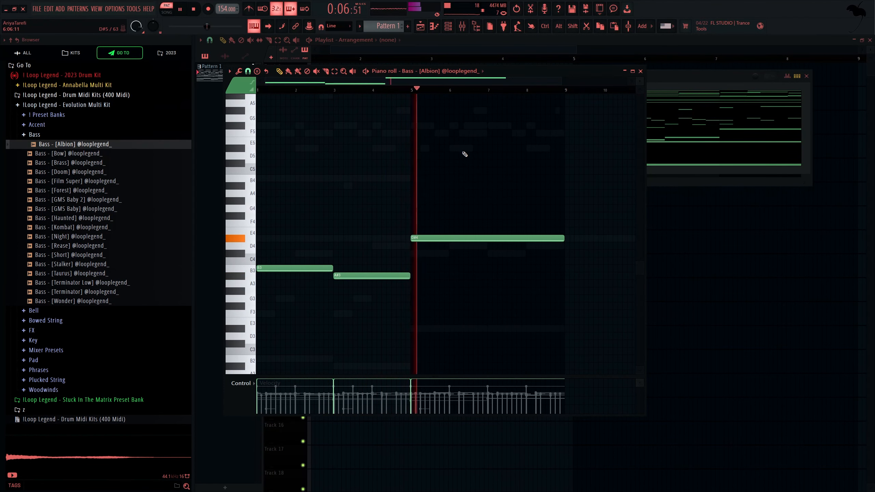
{"action": "left_click", "coordinate": [640, 71]}
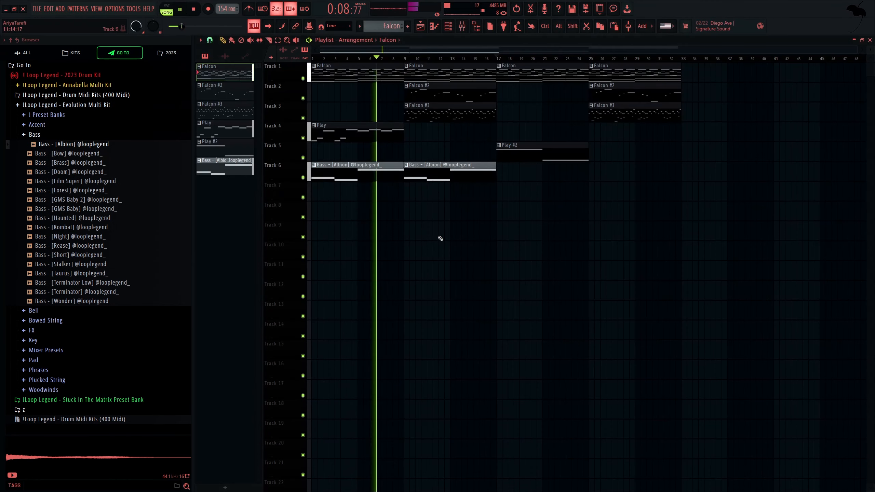
Route the Falcon, Falcon #2, Falcon #3, Play, Play #2 and bass mixer tracks to Insert 7 only and select that insert
{"action": "key", "text": "F9"}
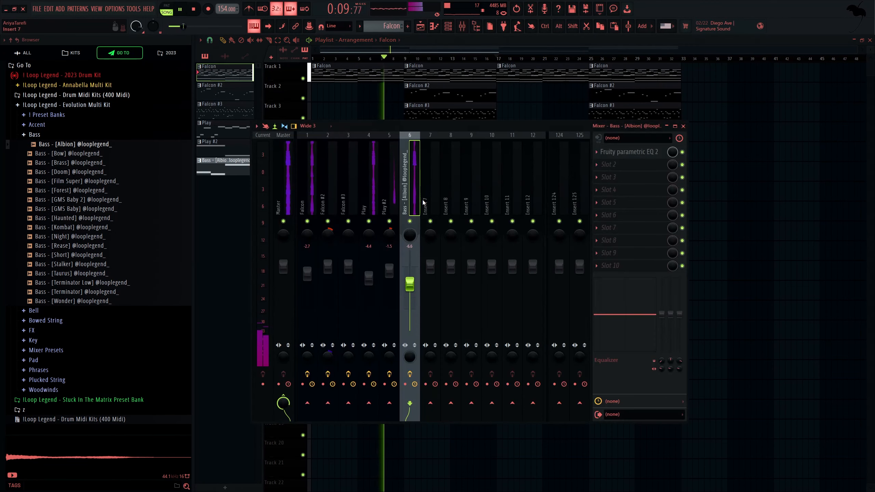
{"action": "left_click", "coordinate": [311, 211]}
{"action": "left_click_drag", "start_coordinate": [331, 208], "coordinate": [412, 210]}
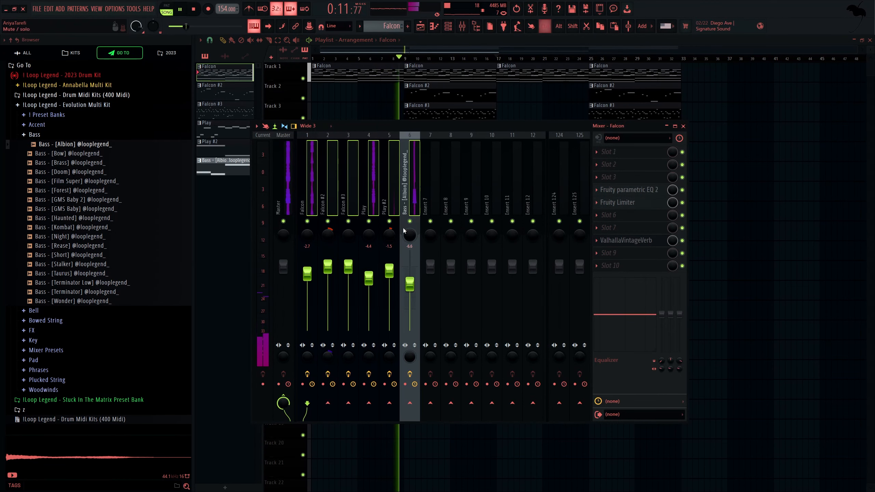
{"action": "right_click", "coordinate": [431, 406]}
{"action": "left_click", "coordinate": [454, 417]}
{"action": "left_click", "coordinate": [437, 189]}
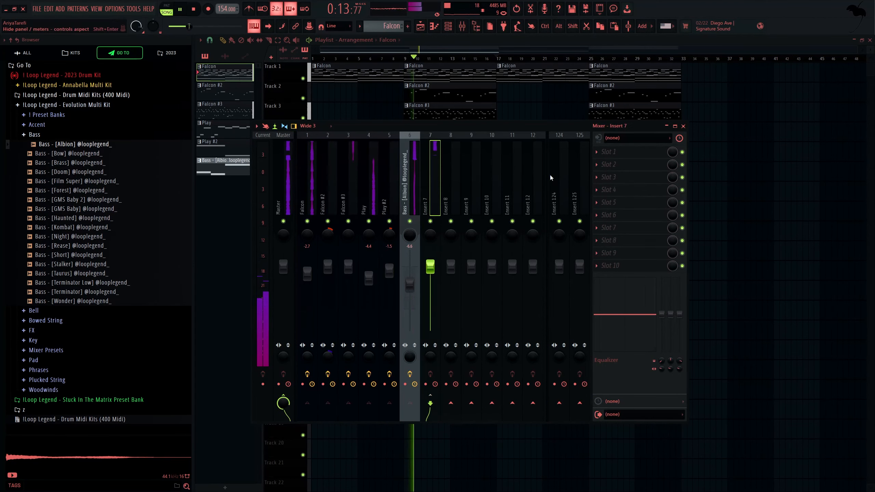
Apply the Master 2023 (6) (Sample) mixer preset from the 2023 Drum Kit presets to Insert 7
{"action": "left_click", "coordinate": [133, 78]}
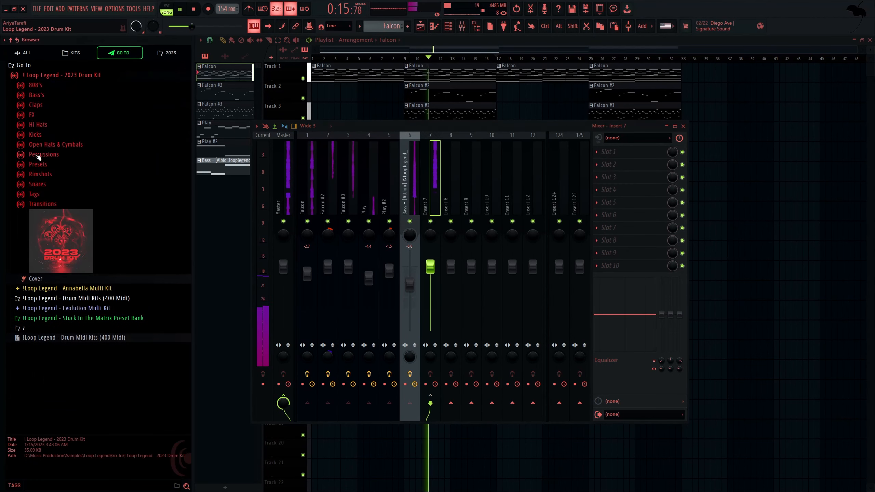
{"action": "left_click", "coordinate": [38, 165]}
{"action": "left_click_drag", "start_coordinate": [71, 220], "coordinate": [434, 196]}
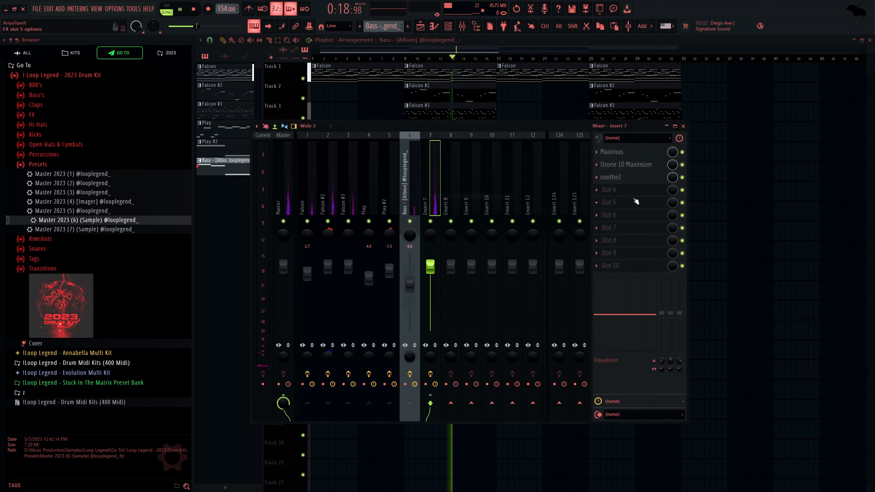
Add SoundShifter Pitch Stereo to effect slot 5 of Insert 7
{"action": "left_click", "coordinate": [617, 203]}
{"action": "left_click", "coordinate": [775, 311]}
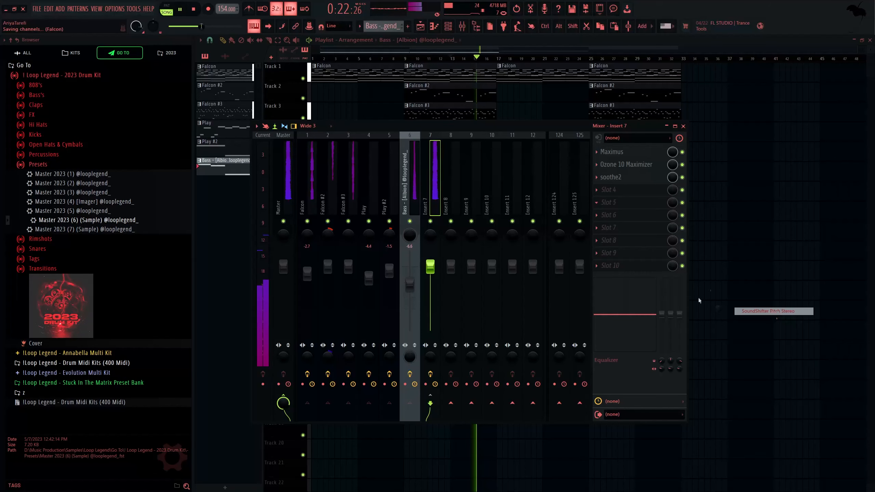
Transpose Insert 7 by 1 semitone in SoundShifter Pitch Stereo and close the plugin window
{"action": "scroll", "coordinate": [309, 180], "scroll_direction": "down", "scroll_amount": 1}
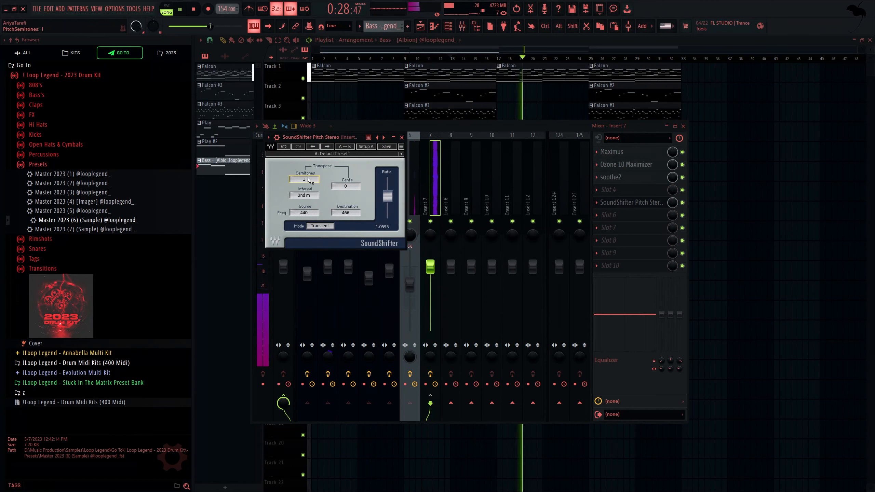
{"action": "left_click", "coordinate": [401, 137]}
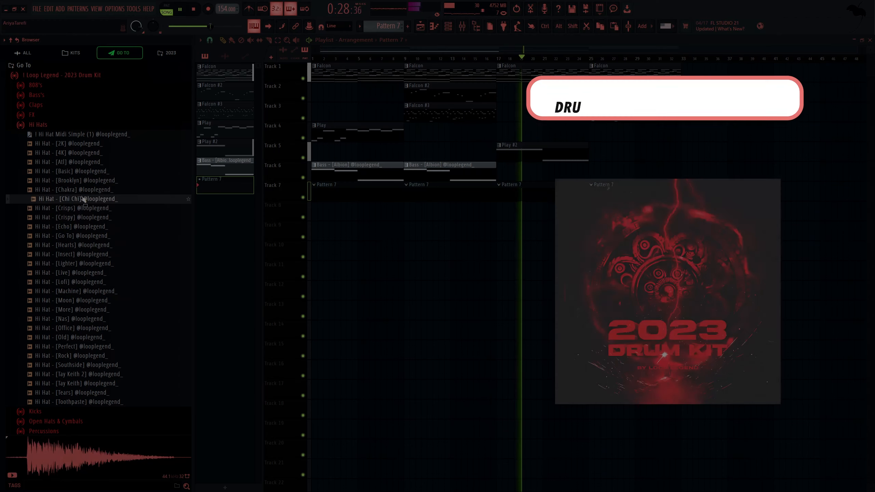
Load Hi Hat - [Chi Chi] in a new channel with the ! Hi Hat Midi Simple (1) notes and adjust its sample start
{"action": "right_click", "coordinate": [81, 199]}
{"action": "left_click", "coordinate": [103, 206]}
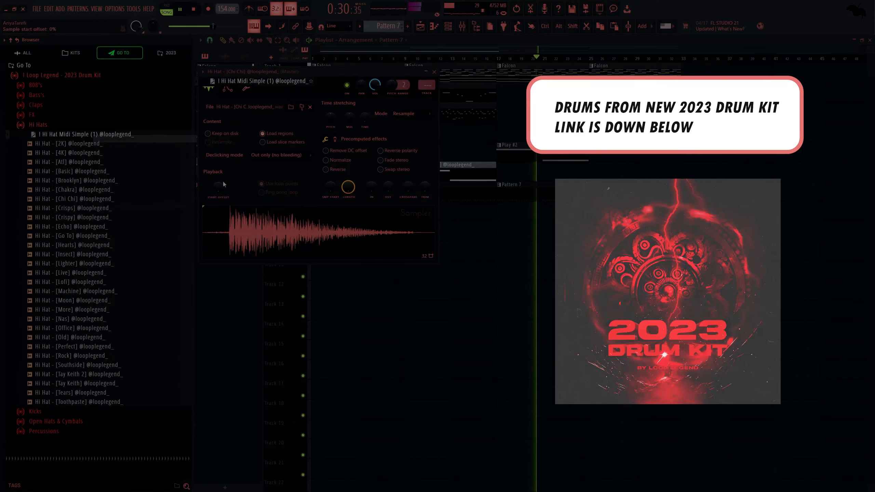
{"action": "left_click_drag", "start_coordinate": [330, 186], "coordinate": [330, 176]}
{"action": "left_click", "coordinate": [433, 72]}
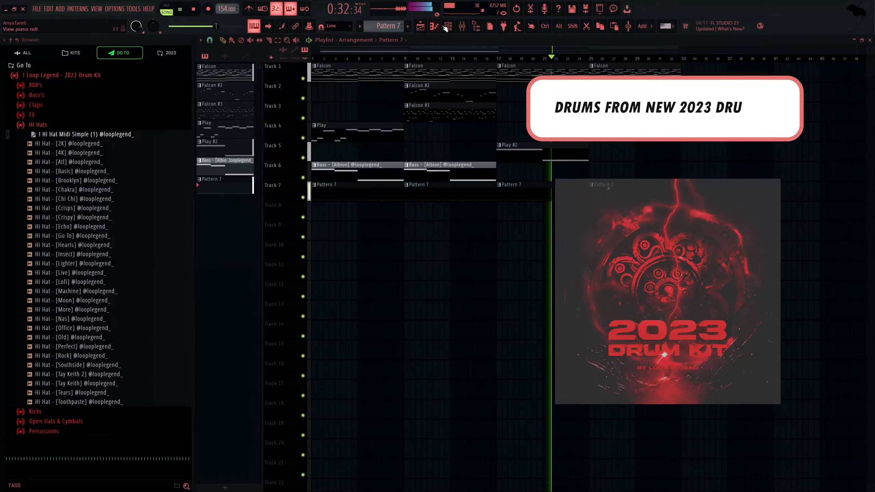
{"action": "left_click", "coordinate": [420, 26]}
{"action": "left_click", "coordinate": [434, 26]}
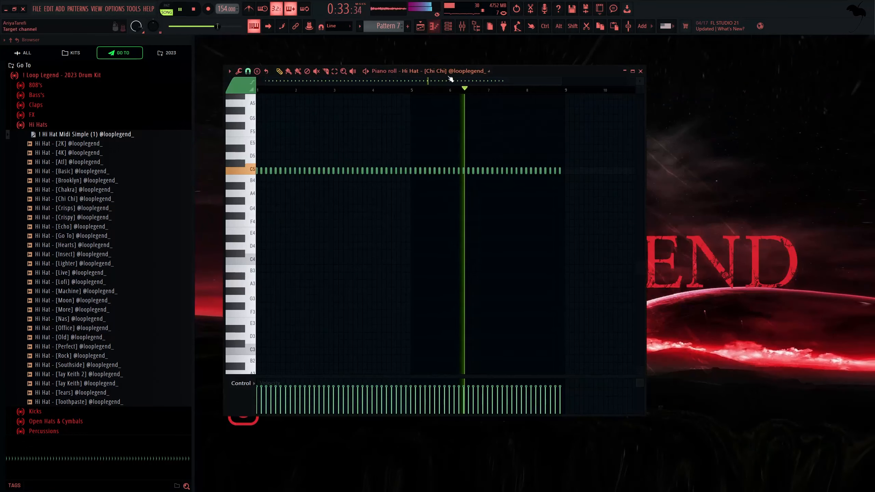
Load Clap - [Put it One Beat Earlier 6] in a new channel and give it the ! Clap Midi 8 Bar notes
{"action": "left_click", "coordinate": [36, 105]}
{"action": "right_click", "coordinate": [113, 316]}
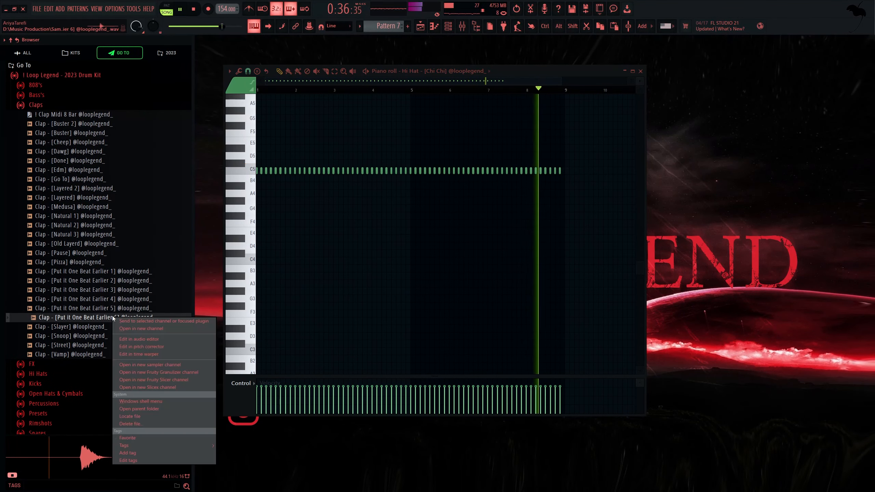
{"action": "left_click", "coordinate": [130, 328]}
{"action": "right_click", "coordinate": [102, 117]}
{"action": "left_click", "coordinate": [117, 121]}
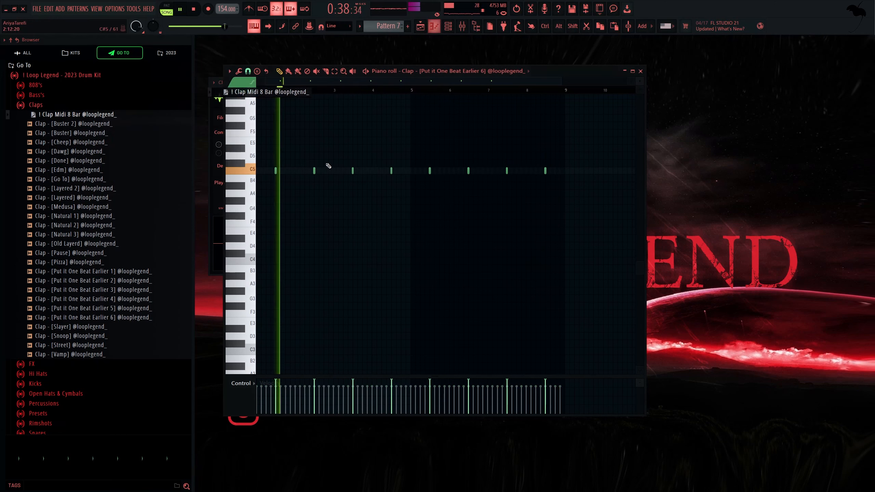
With snap at 1/2 beat, shift all notes of the Clap - [Put it One Beat Earlier 6] channel half a beat earlier
{"action": "left_click", "coordinate": [248, 71]}
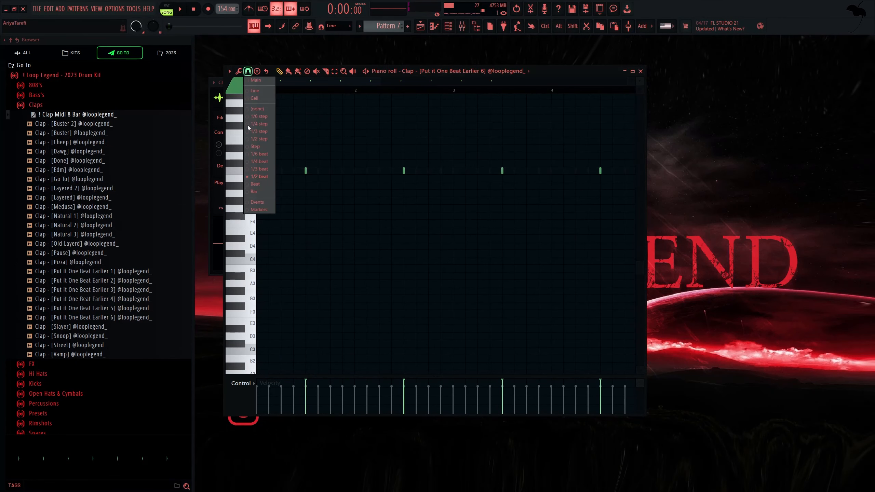
{"action": "left_click", "coordinate": [253, 179]}
{"action": "scroll", "coordinate": [310, 182], "scroll_direction": "up", "scroll_amount": 3}
{"action": "key", "text": "ctrl+a"}
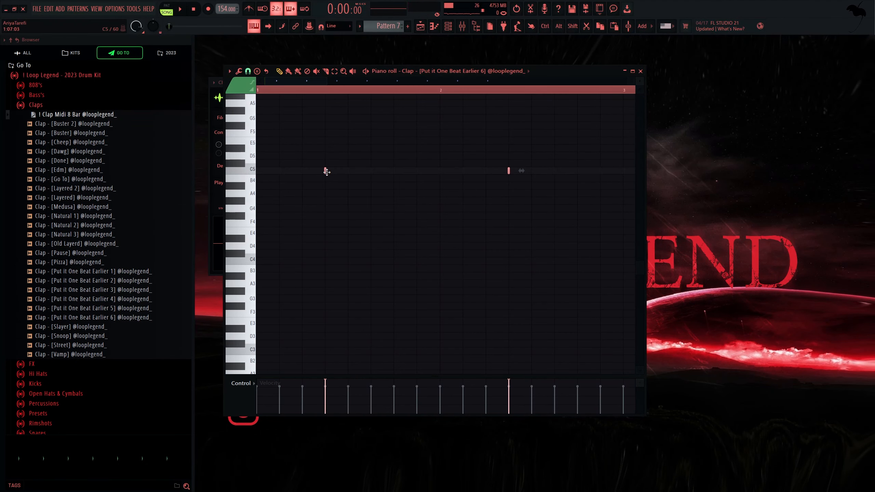
{"action": "key", "text": "F7"}
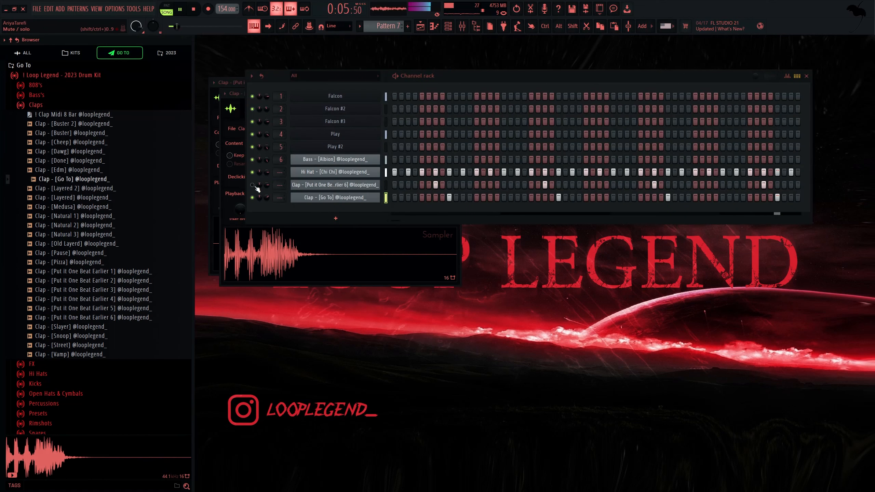
{"action": "left_click", "coordinate": [313, 187]}
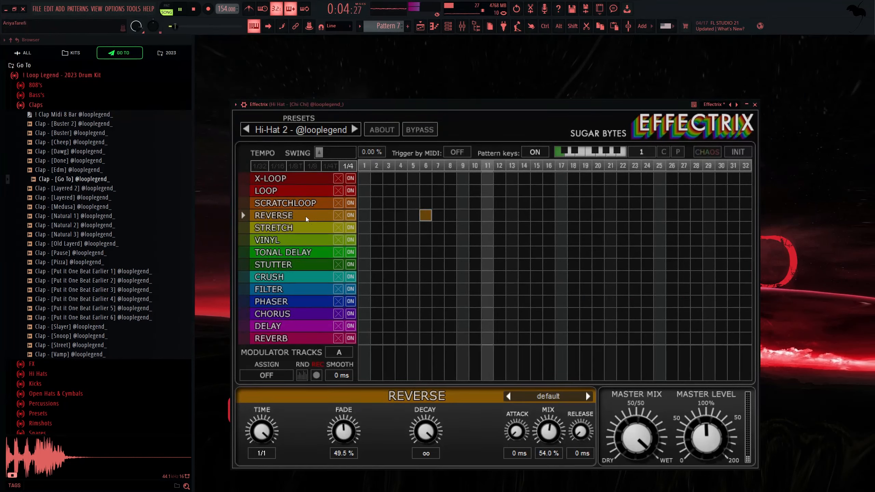
In the hi-hat's Effectrix sequence, add Reverse at step 23, Stretch at step 24, and one more of each near the end
{"action": "left_click", "coordinate": [636, 215]}
{"action": "left_click", "coordinate": [646, 227]}
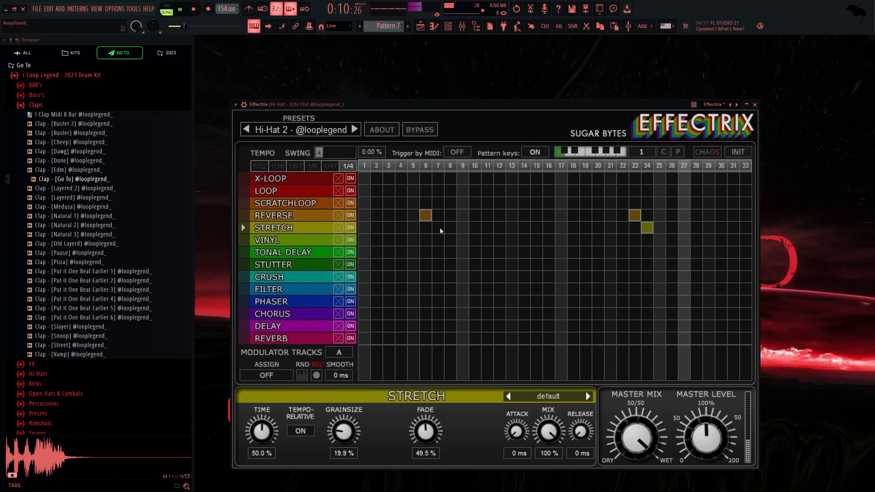
{"action": "left_click", "coordinate": [725, 228]}
{"action": "left_click", "coordinate": [743, 217]}
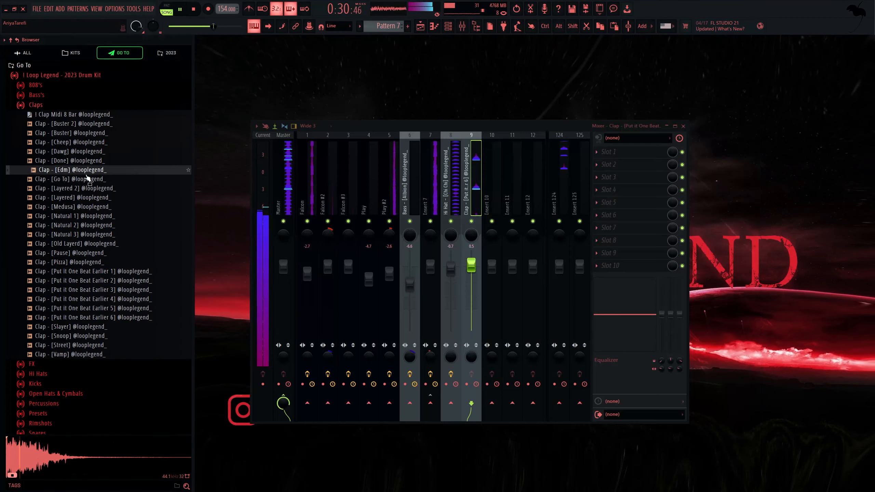
Audition the clap samples and load Clap - [Edm] in a new channel with the ! Clap Midi 8 Bar notes at reduced volume
{"action": "left_click", "coordinate": [82, 187]}
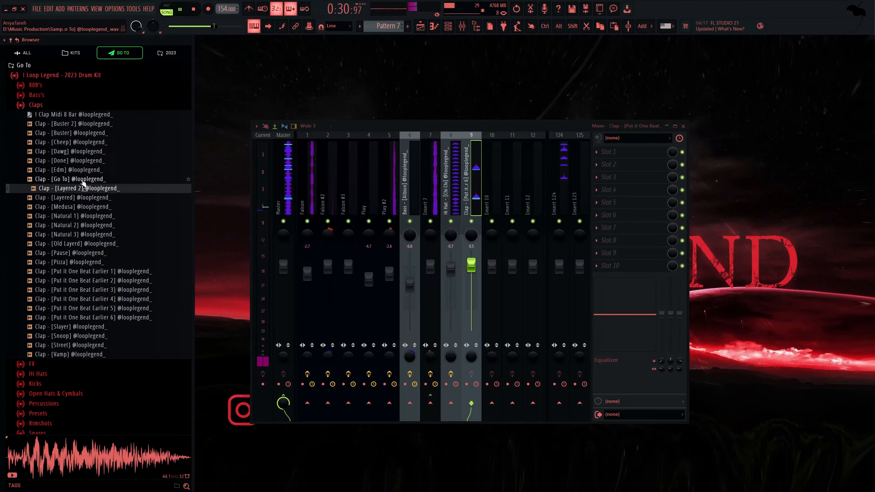
{"action": "left_click", "coordinate": [85, 171]}
{"action": "left_click", "coordinate": [86, 172]}
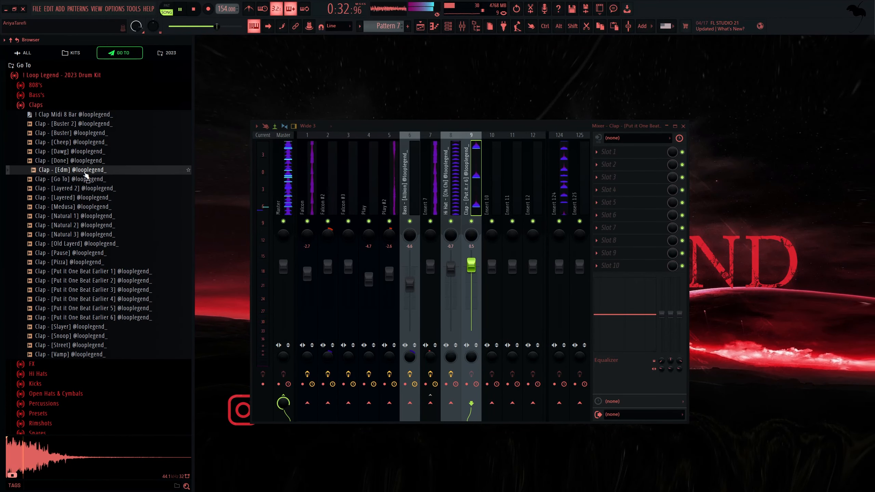
{"action": "right_click", "coordinate": [86, 174]}
{"action": "left_click", "coordinate": [138, 183]}
{"action": "right_click", "coordinate": [109, 116]}
{"action": "left_click", "coordinate": [162, 119]}
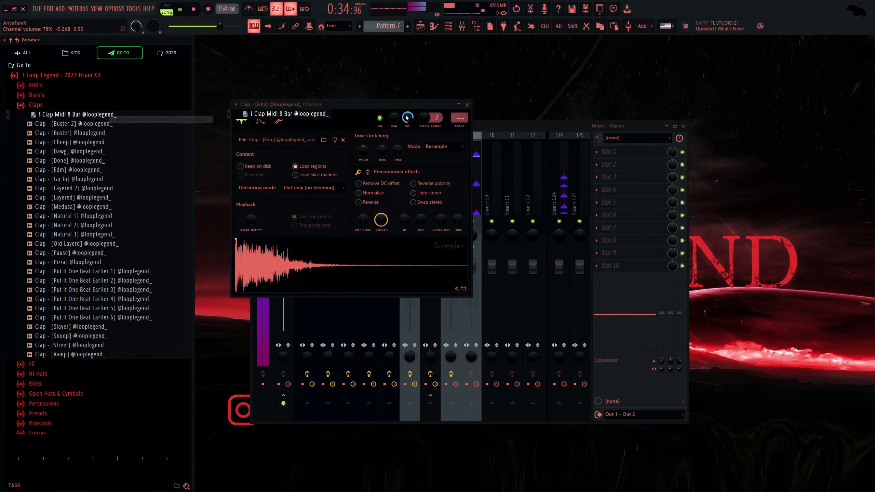
{"action": "left_click_drag", "start_coordinate": [407, 118], "coordinate": [407, 135]}
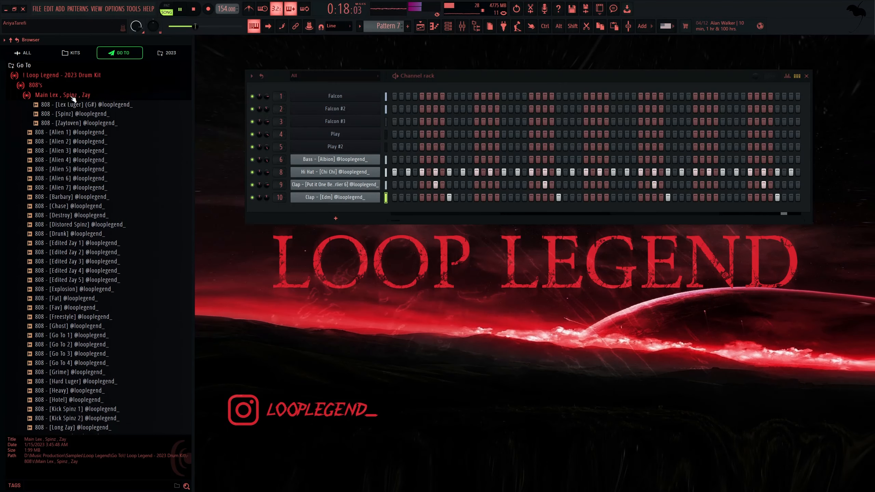
Audition 808 - [Spinz] from the Main Lex, Spinz, Zay folder and load it in a new channel
{"action": "left_click", "coordinate": [86, 114]}
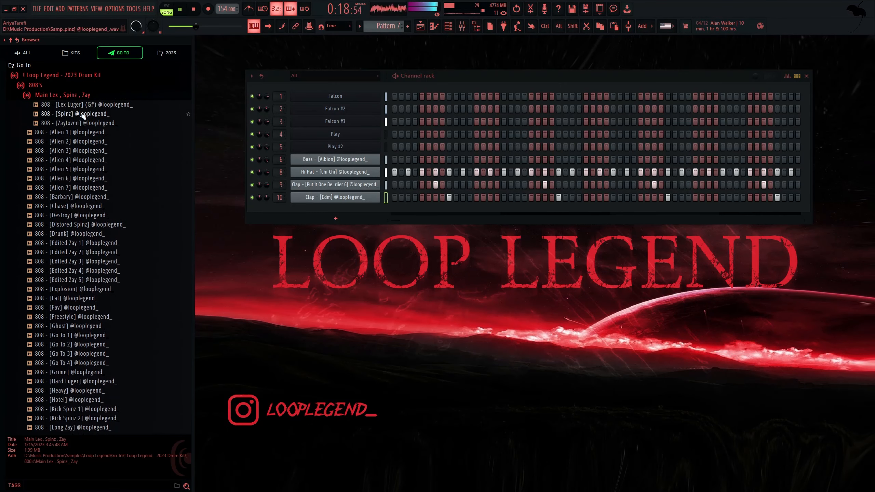
{"action": "right_click", "coordinate": [87, 117]}
{"action": "left_click", "coordinate": [162, 124]}
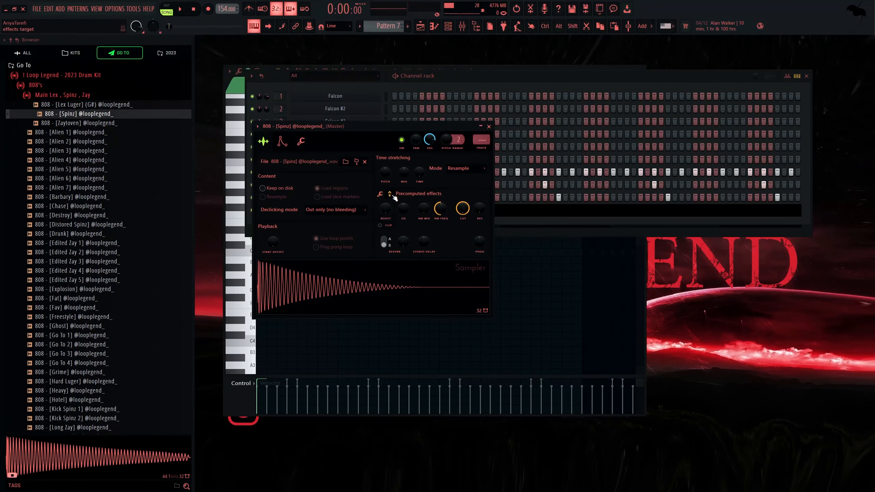
Add a slight precomputed boost to the 808 - [Spinz] sample and assign the channel to mixer track 11
{"action": "left_click_drag", "start_coordinate": [385, 208], "coordinate": [386, 204]}
{"action": "left_click", "coordinate": [482, 145]}
{"action": "key", "text": "space"}
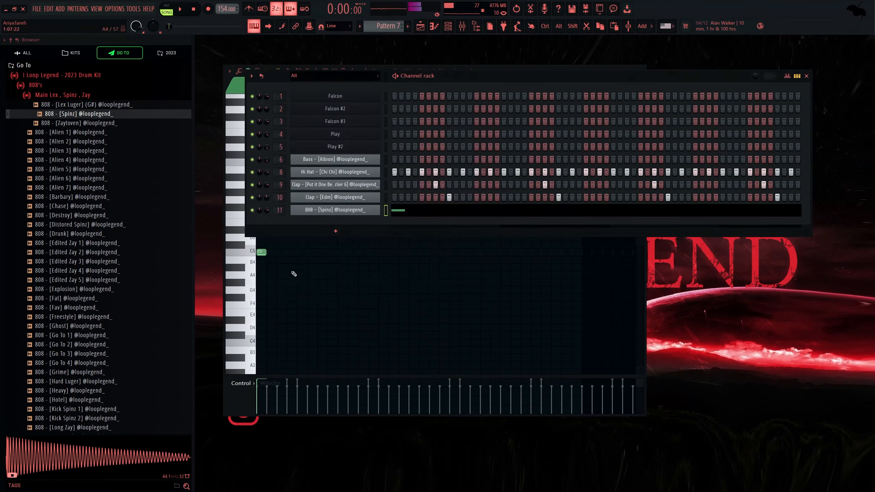
Add three more C5 notes to the 808 - [Spinz] part, one late in bar 1 and two in bar 2
{"action": "left_click", "coordinate": [260, 253]}
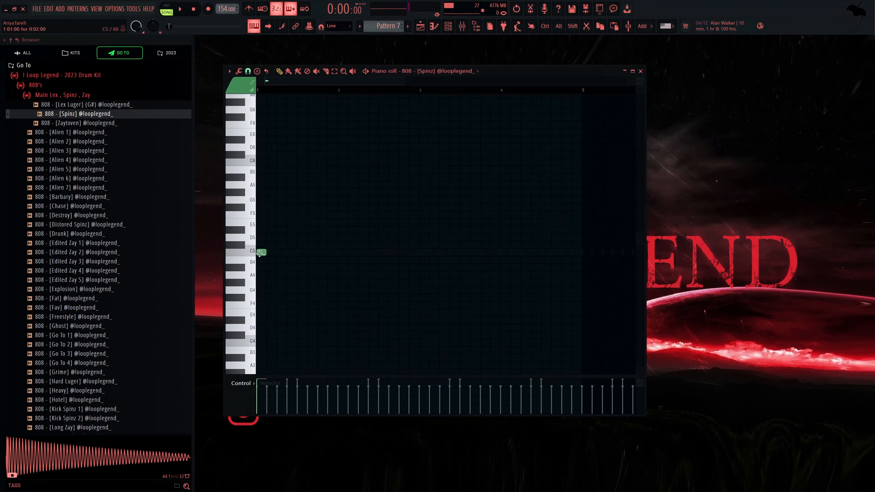
{"action": "left_click", "coordinate": [332, 252]}
{"action": "left_click", "coordinate": [362, 252]}
{"action": "key", "text": "space"}
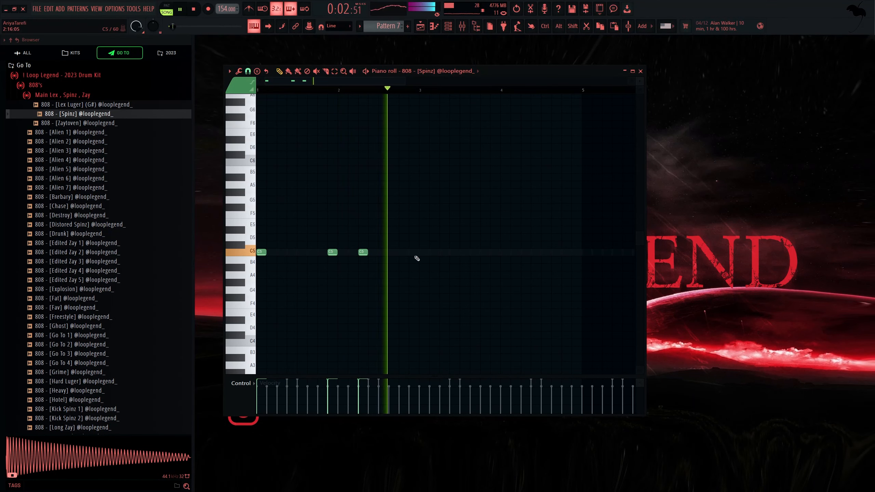
{"action": "left_click", "coordinate": [393, 252]}
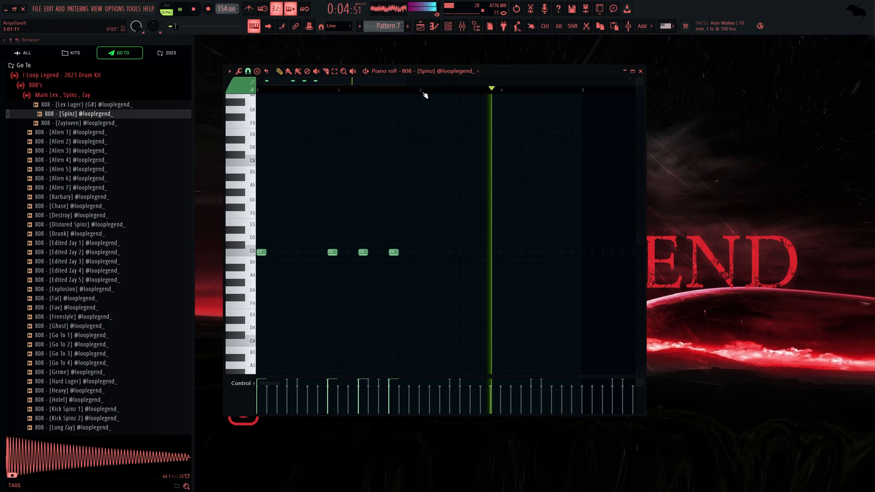
Duplicate the two-bar 808 pattern until it fills eight bars
{"action": "key", "text": "ctrl+b"}
{"action": "scroll", "coordinate": [361, 220], "scroll_direction": "down", "scroll_amount": 4}
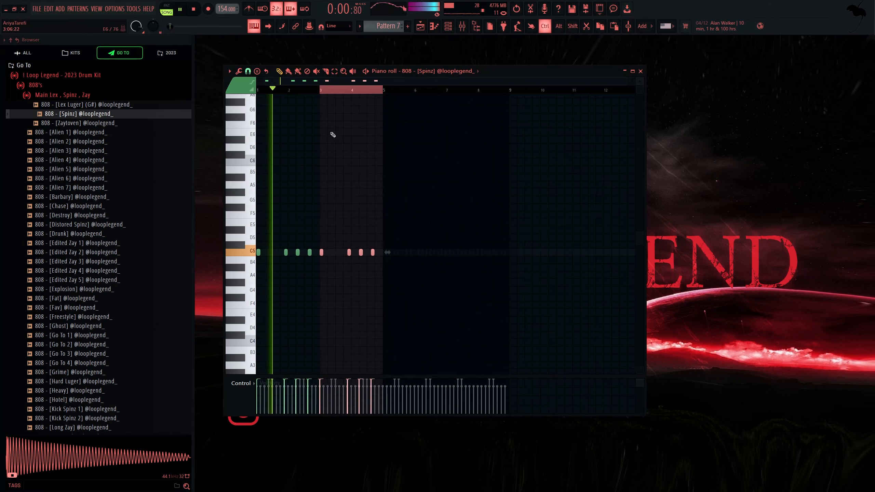
{"action": "left_click_drag", "start_coordinate": [374, 90], "coordinate": [140, 178]}
{"action": "key", "text": "ctrl+b"}
Transpose the 808 notes in bars 3 and 4 down to B4 and those in bars 5 to 8 up to E5
{"action": "left_click_drag", "start_coordinate": [320, 245], "coordinate": [521, 260]}
{"action": "key", "text": "Down"}
{"action": "key", "text": "Up"}
{"action": "key", "text": "Up"}
{"action": "key", "text": "Up"}
{"action": "key", "text": "Up"}
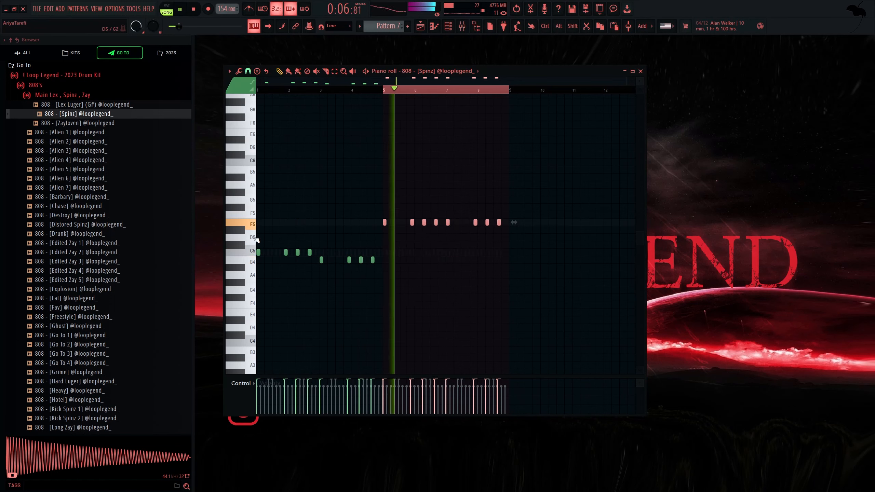
Add an extra E5 808 note late in bar 6 and delete the last 808 note in bar 8
{"action": "left_click", "coordinate": [470, 252], "text": "ctrl"}
{"action": "scroll", "coordinate": [429, 227], "scroll_direction": "up", "scroll_amount": 2}
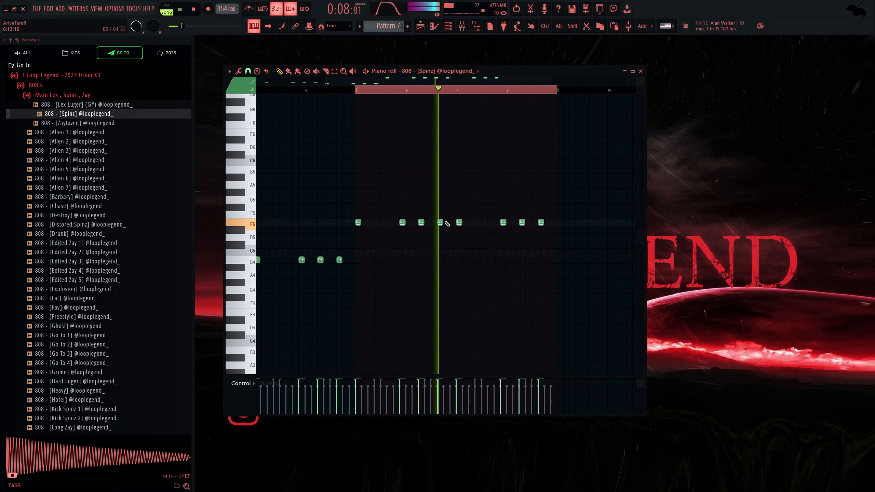
{"action": "left_click", "coordinate": [446, 224]}
{"action": "scroll", "coordinate": [572, 234], "scroll_direction": "up", "scroll_amount": 2}
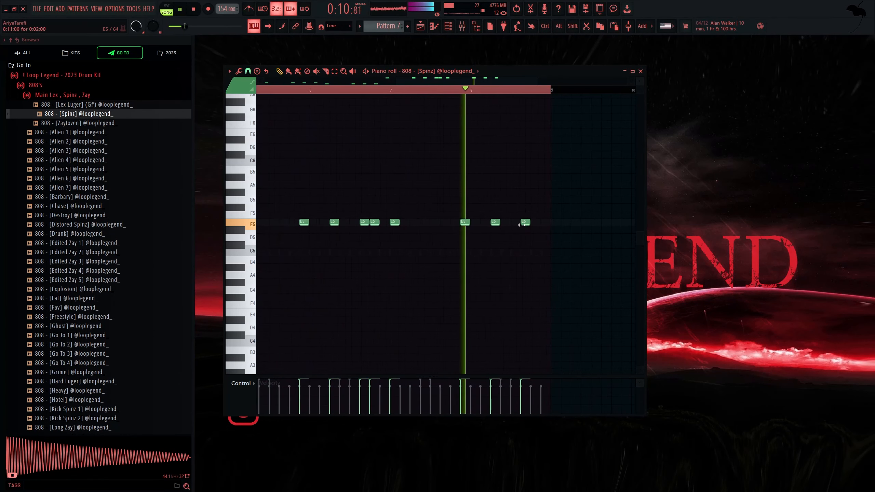
{"action": "right_click", "coordinate": [524, 223]}
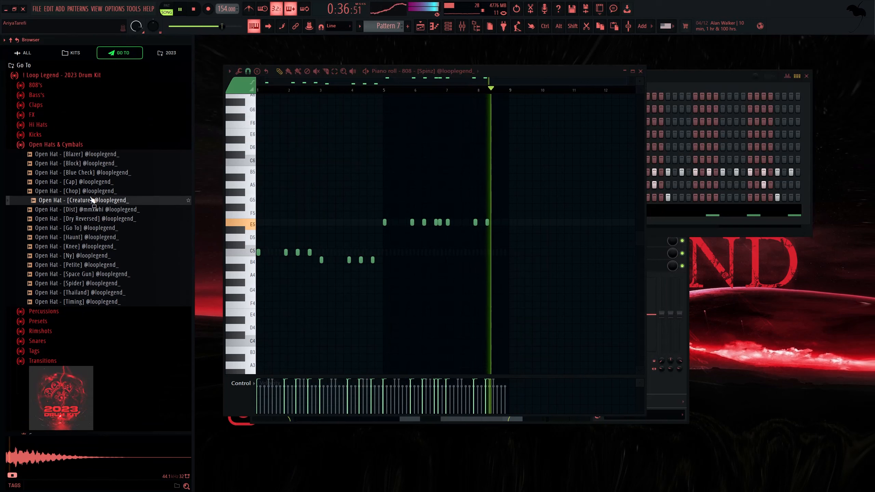
Audition Open Hat - [Dry Reversed], load it in a new channel and show the channel rack
{"action": "left_click", "coordinate": [86, 218]}
{"action": "left_click_drag", "start_coordinate": [86, 219], "coordinate": [85, 226]}
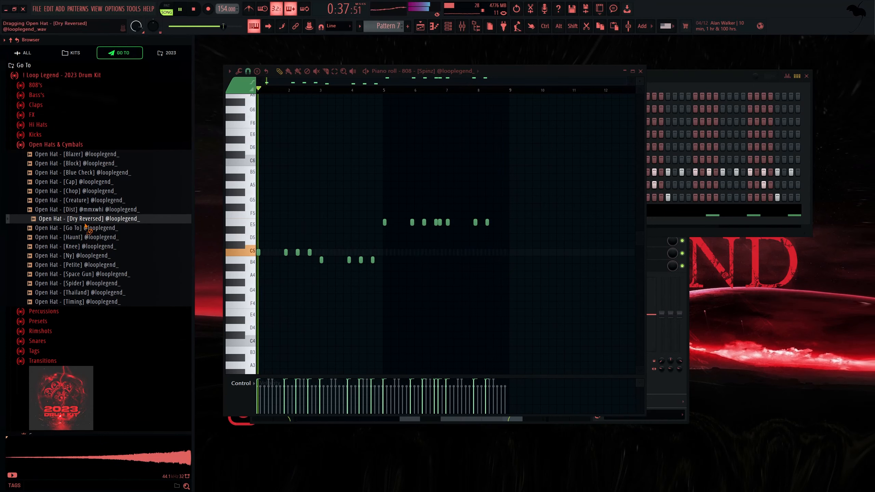
{"action": "right_click", "coordinate": [84, 223]}
{"action": "left_click", "coordinate": [99, 235]}
{"action": "key", "text": "F6"}
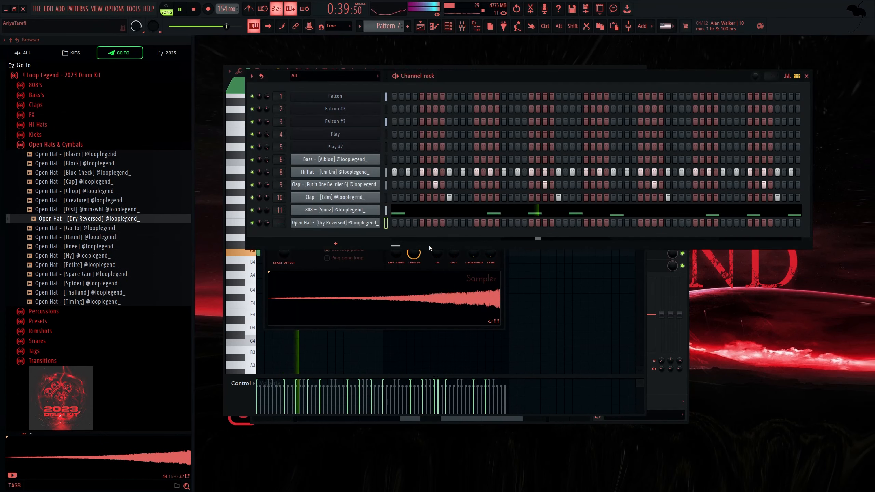
In the Open Hat - [Dry Reversed] piano roll, duplicate the two C5 notes of bar 1 and place the copies in bar 4
{"action": "key", "text": "F7"}
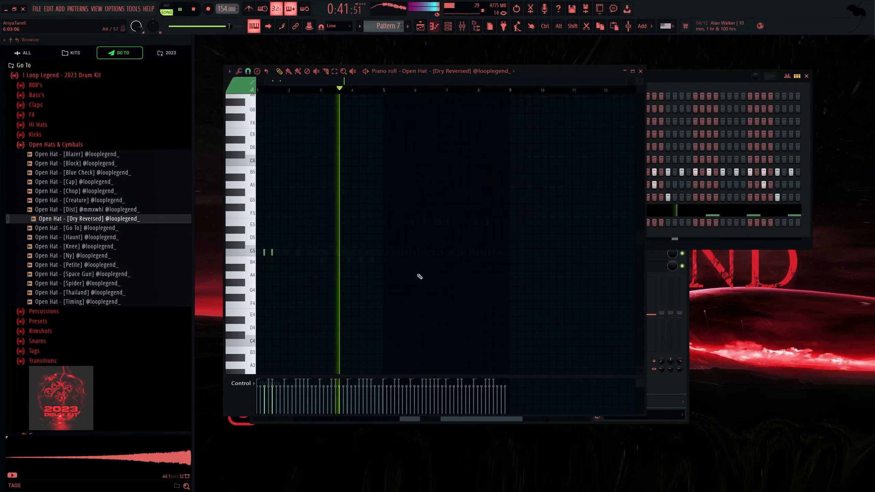
{"action": "key", "text": "space"}
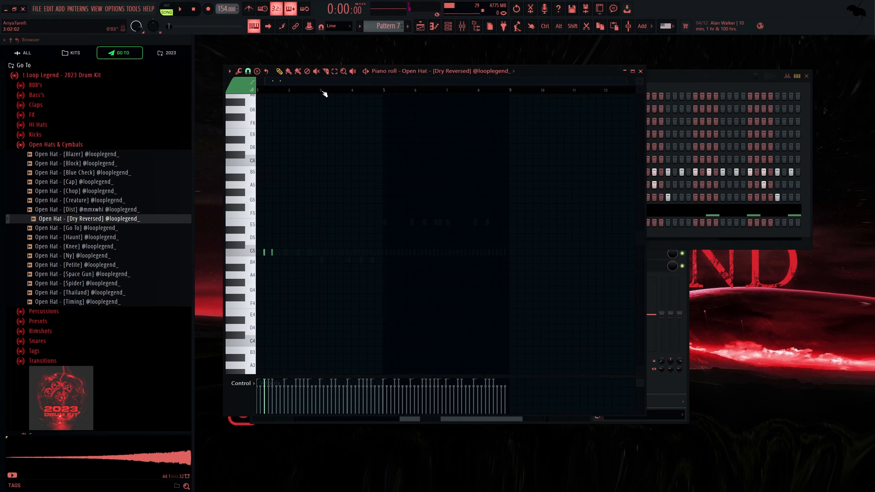
{"action": "key", "text": "ctrl+b"}
{"action": "key", "text": "space"}
{"action": "scroll", "coordinate": [266, 200], "scroll_direction": "up", "scroll_amount": 3}
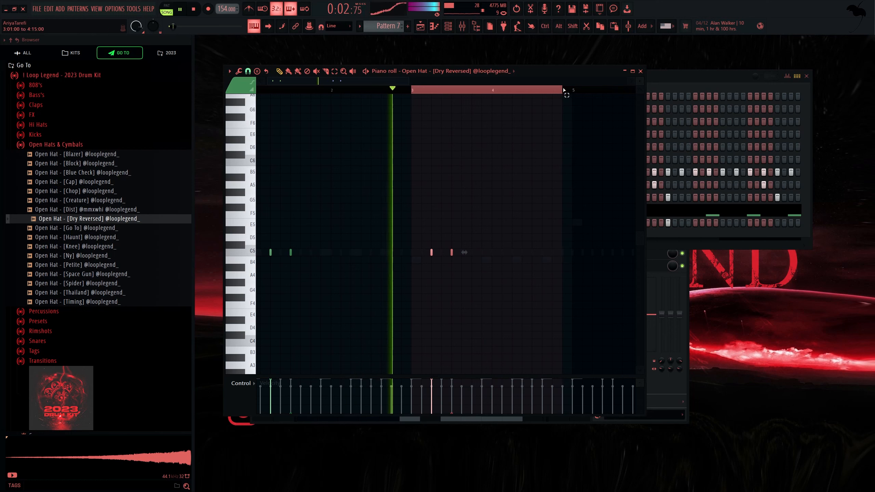
{"action": "left_click_drag", "start_coordinate": [571, 91], "coordinate": [499, 97]}
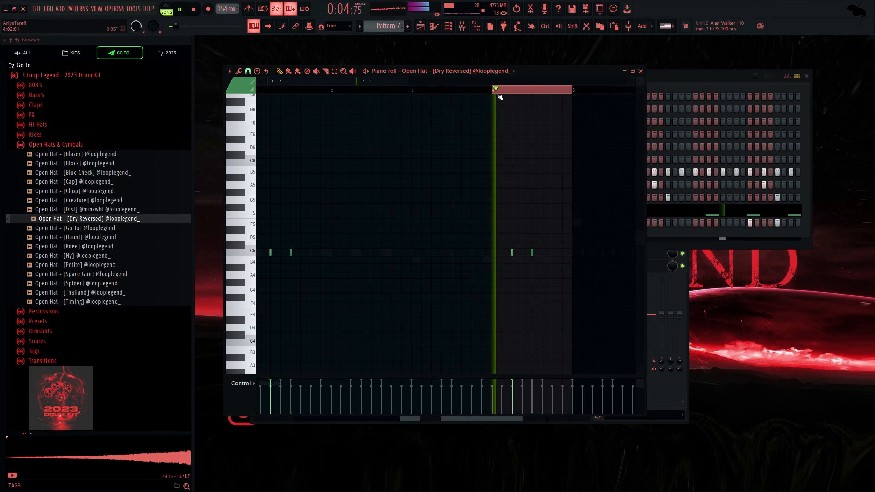
Duplicate all the open hat notes into the bars after bar 4 and delete the unwanted copies
{"action": "key", "text": "ctrl+a"}
{"action": "key", "text": "ctrl+b"}
{"action": "scroll", "coordinate": [366, 252], "scroll_direction": "down", "scroll_amount": 3}
{"action": "key", "text": "Delete"}
{"action": "left_click_drag", "start_coordinate": [341, 246], "coordinate": [505, 240]}
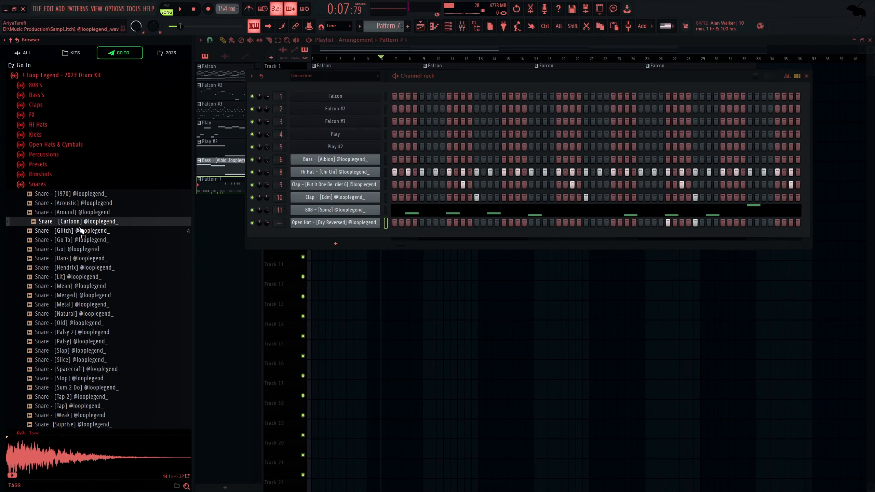
Audition Snare - [Glitch], load Snare - [Cartoon] in a new channel, and place C5 snare notes across bars 1 and 2
{"action": "left_click", "coordinate": [80, 230]}
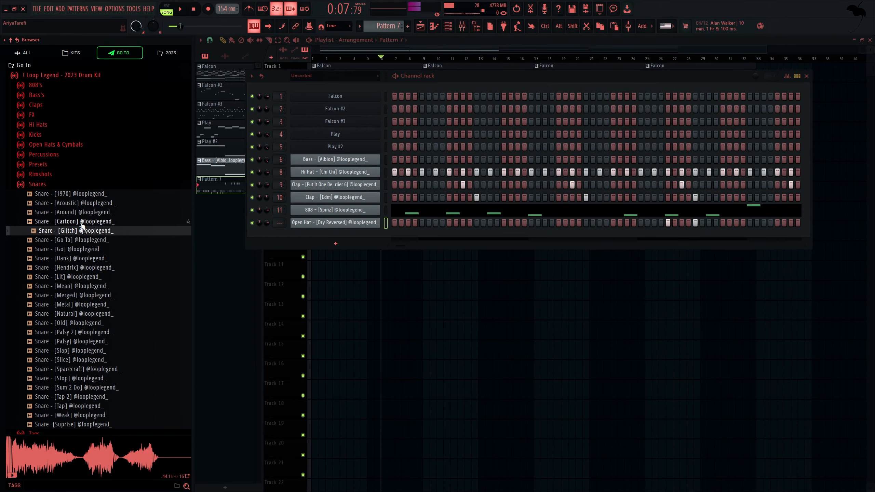
{"action": "left_click_drag", "start_coordinate": [79, 221], "coordinate": [374, 240]}
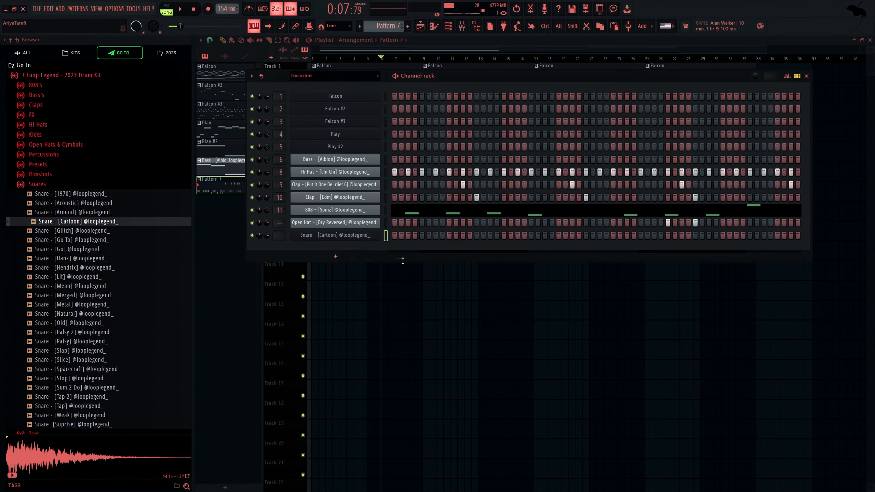
{"action": "key", "text": "space"}
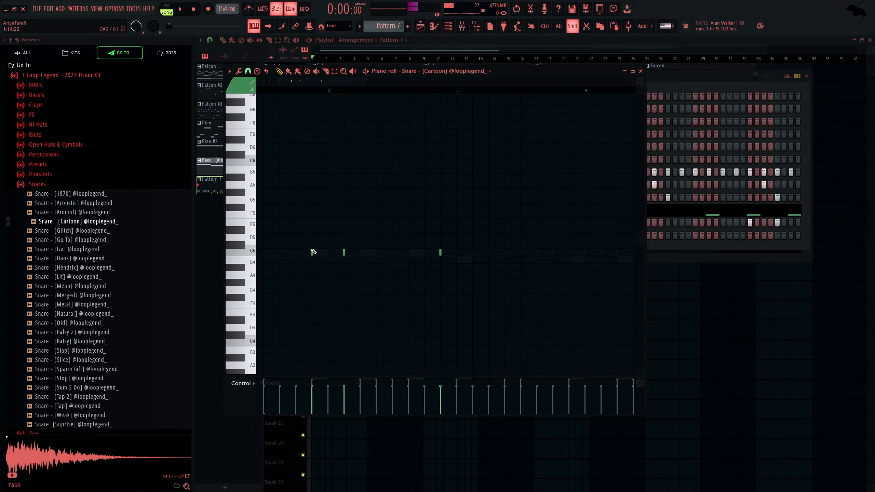
{"action": "key", "text": "space"}
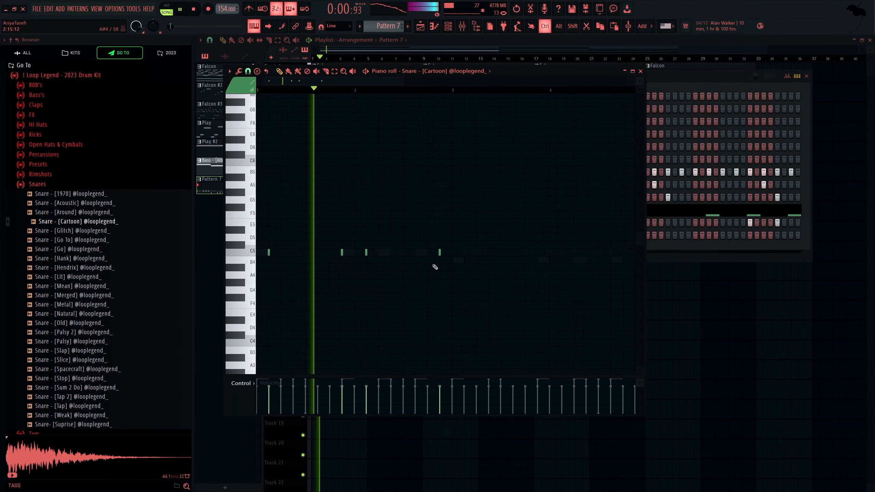
Duplicate the snare notes of bars 1–2 into bars 3–4, thin them out, and duplicate all four bars into bars 5–8
{"action": "scroll", "coordinate": [451, 211], "scroll_direction": "down", "scroll_amount": 2}
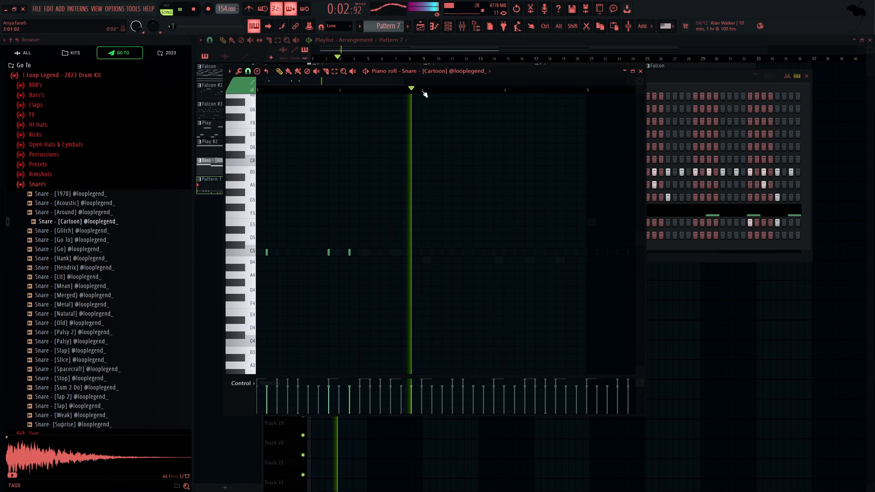
{"action": "left_click_drag", "start_coordinate": [423, 92], "coordinate": [150, 183]}
{"action": "key", "text": "ctrl+b"}
{"action": "scroll", "coordinate": [332, 199], "scroll_direction": "down", "scroll_amount": 3}
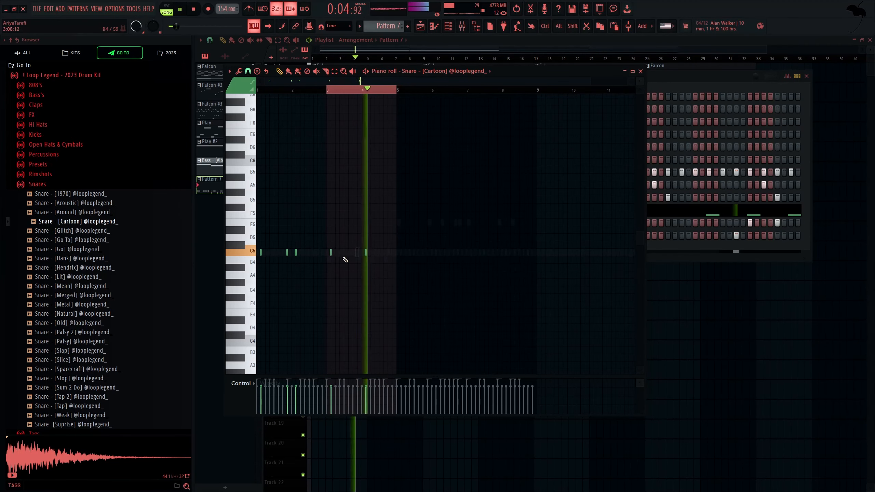
{"action": "key", "text": "ctrl+b"}
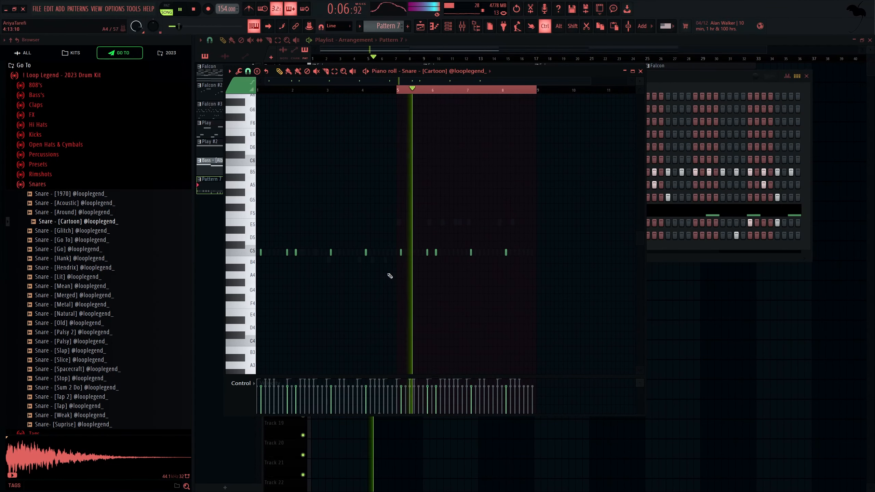
Lower the snare notes of bars 1 to 4 by one semitone to B4
{"action": "left_click_drag", "start_coordinate": [395, 238], "coordinate": [169, 265]}
{"action": "key", "text": "shift+Down"}
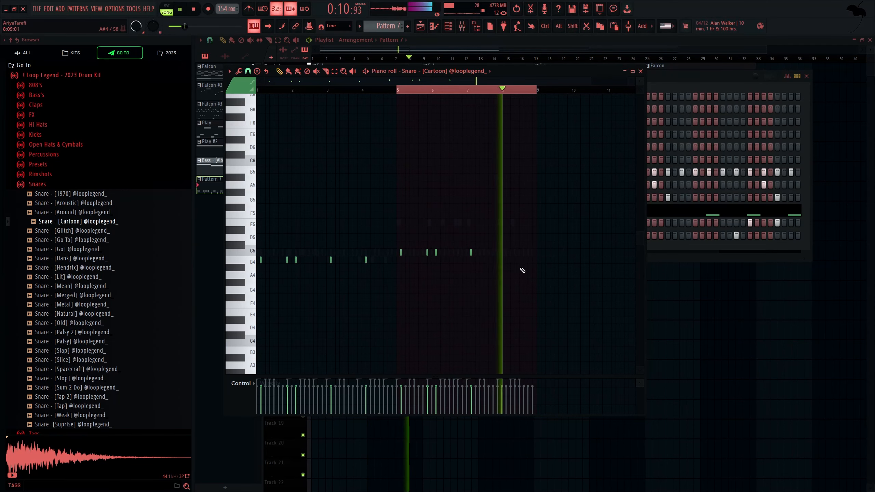
Load the drum kit's Master 2023 (1) preset on the Master mixer track and replace it with Master 2023 (2)
{"action": "key", "text": "F6"}
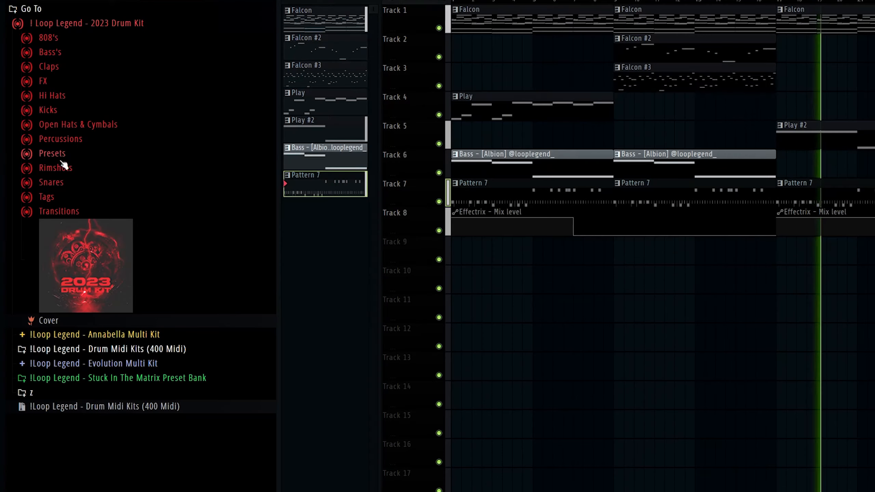
{"action": "left_click", "coordinate": [51, 153]}
{"action": "left_click_drag", "start_coordinate": [107, 167], "coordinate": [414, 171]}
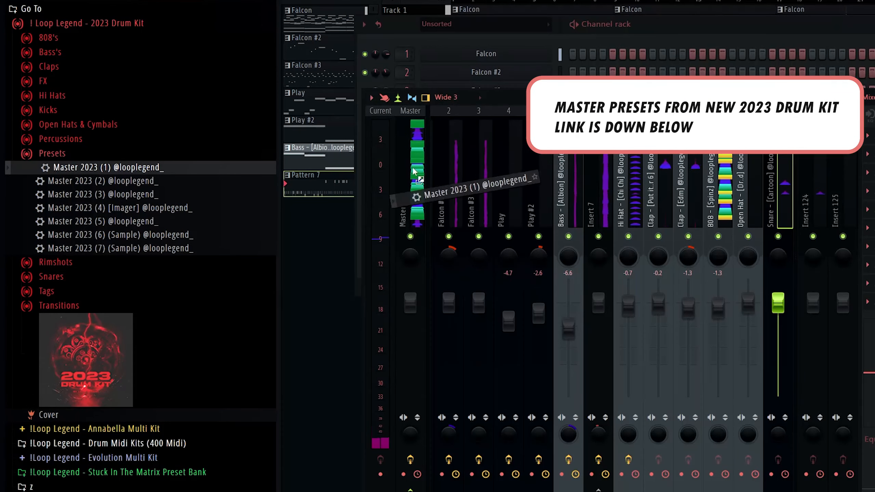
{"action": "left_click_drag", "start_coordinate": [150, 179], "coordinate": [406, 193]}
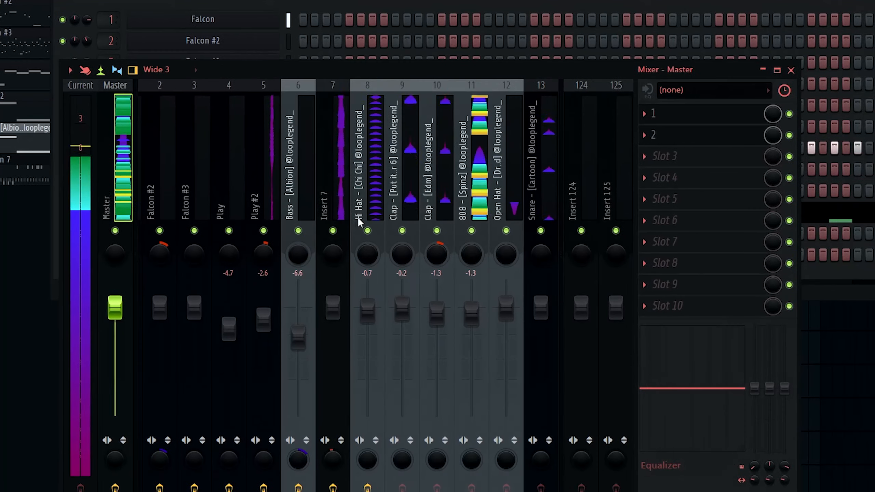
Mute the hi-hat, clap, 808, open hat and snare mixer tracks and raise the Insert 7 melody bus to 1.6 dB
{"action": "left_click", "coordinate": [467, 233]}
{"action": "left_click", "coordinate": [537, 231]}
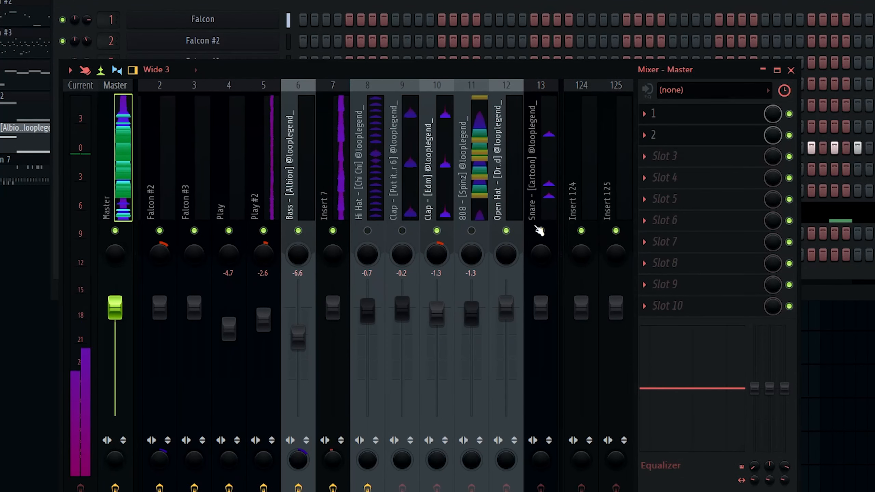
{"action": "left_click", "coordinate": [438, 233]}
{"action": "left_click", "coordinate": [501, 234]}
{"action": "scroll", "coordinate": [277, 203], "scroll_direction": "up", "scroll_amount": 1}
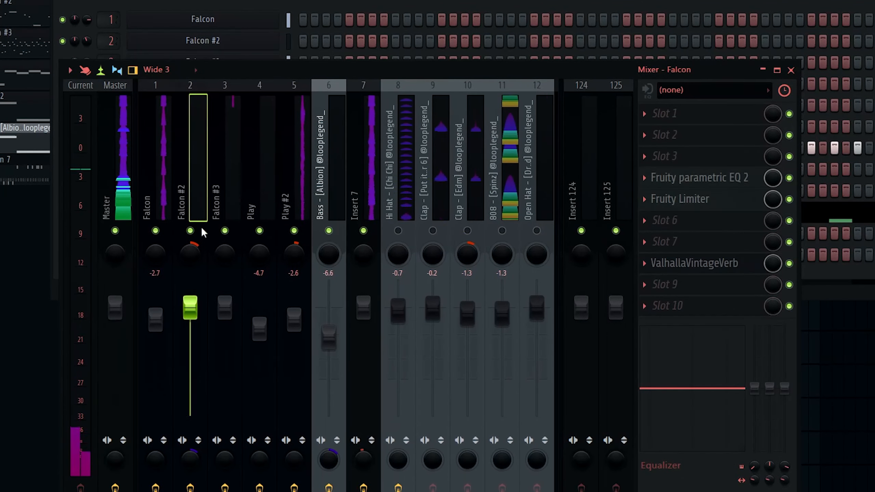
{"action": "left_click", "coordinate": [375, 211]}
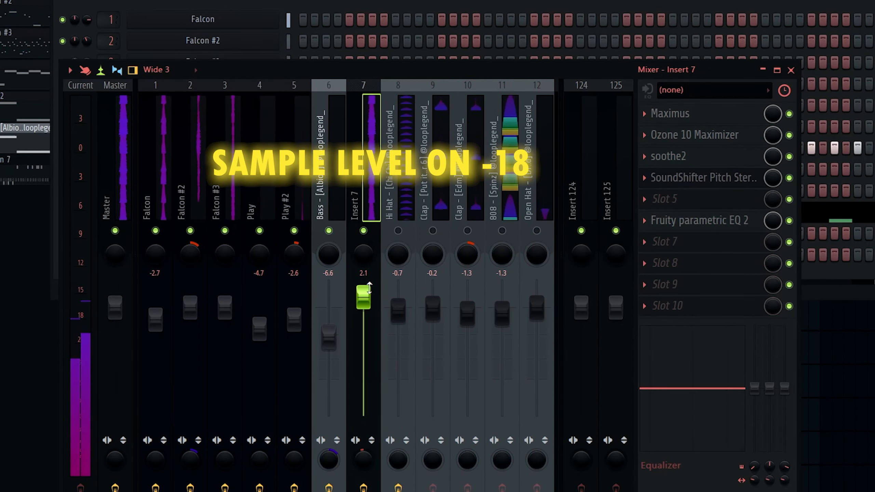
Unmute the hi-hat mixer track and set its level to -2.8 dB
{"action": "left_click", "coordinate": [398, 231]}
{"action": "left_click", "coordinate": [404, 201]}
{"action": "left_click_drag", "start_coordinate": [399, 320], "coordinate": [402, 335]}
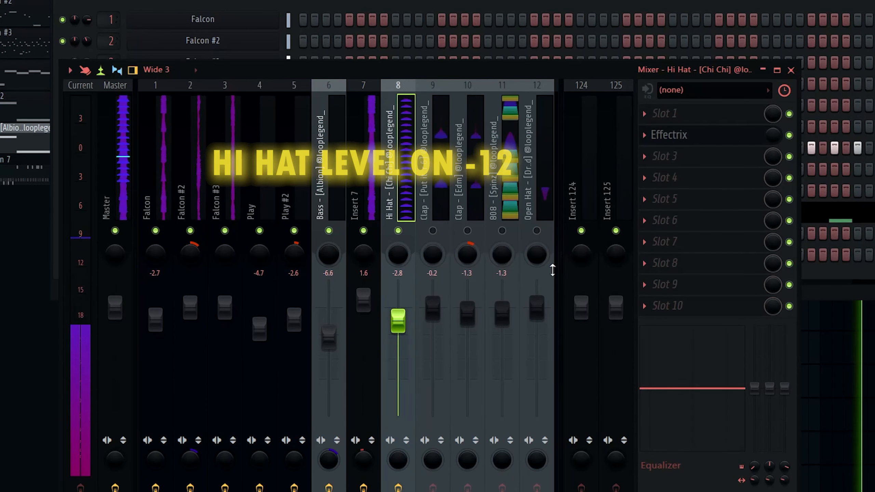
Unmute both clap tracks and lower them together to -2.3 dB for track 9 and -3.3 dB for track 10
{"action": "left_click", "coordinate": [432, 231]}
{"action": "left_click", "coordinate": [467, 231]}
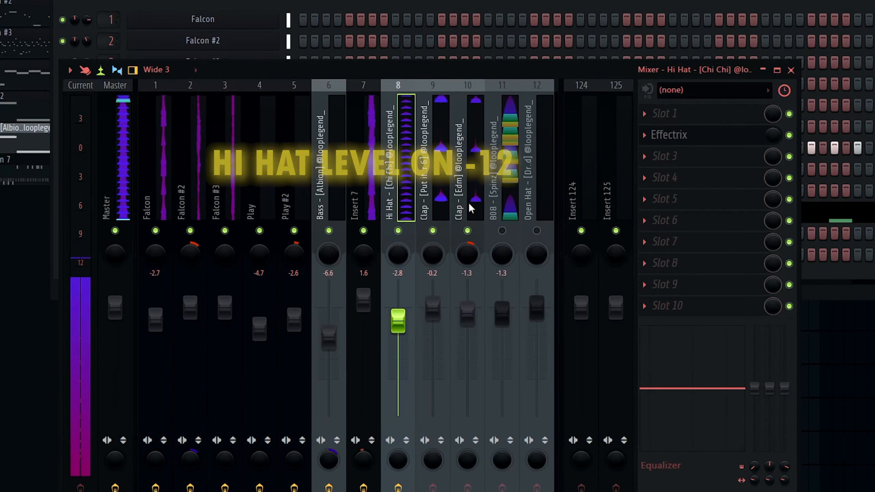
{"action": "left_click", "coordinate": [436, 206], "text": "ctrl+shift"}
{"action": "left_click", "coordinate": [468, 211], "text": "ctrl+shift"}
{"action": "left_click_drag", "start_coordinate": [468, 291], "coordinate": [468, 301]}
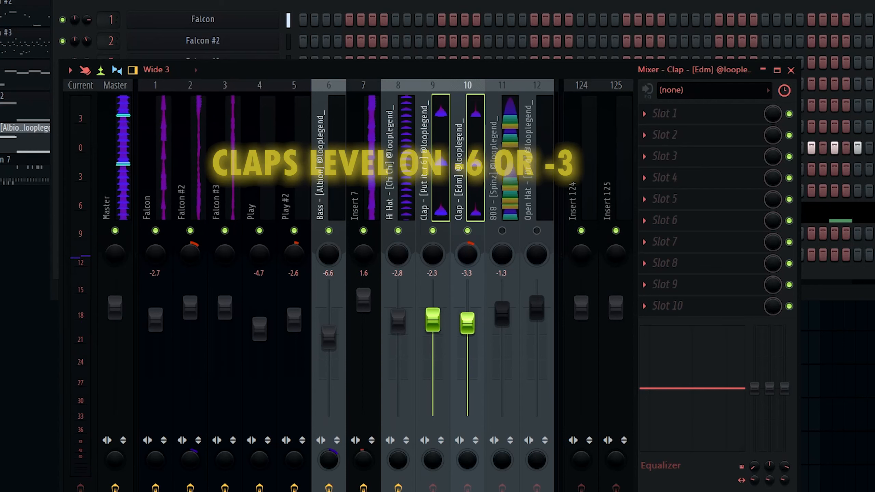
Set the Insert 7 melody bus level to 0.5 dB and check its Fruity parametric EQ 2
{"action": "left_click", "coordinate": [104, 153]}
{"action": "left_click_drag", "start_coordinate": [363, 300], "coordinate": [363, 305]}
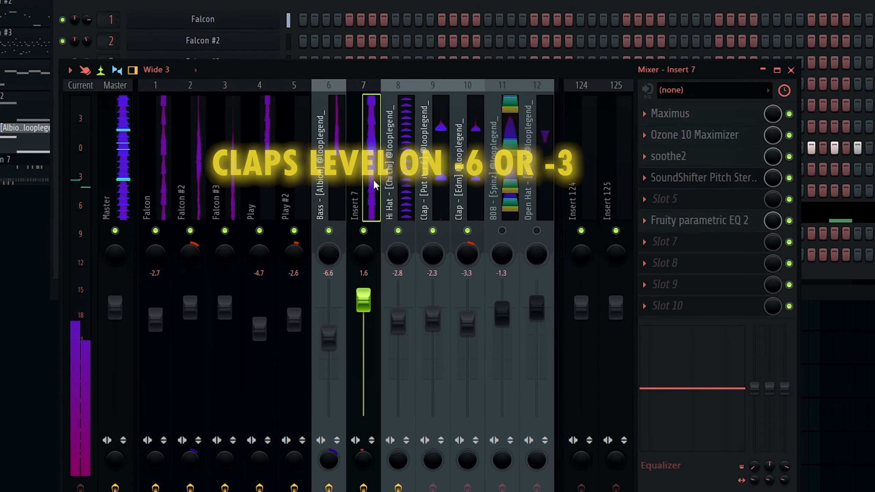
{"action": "left_click", "coordinate": [684, 220]}
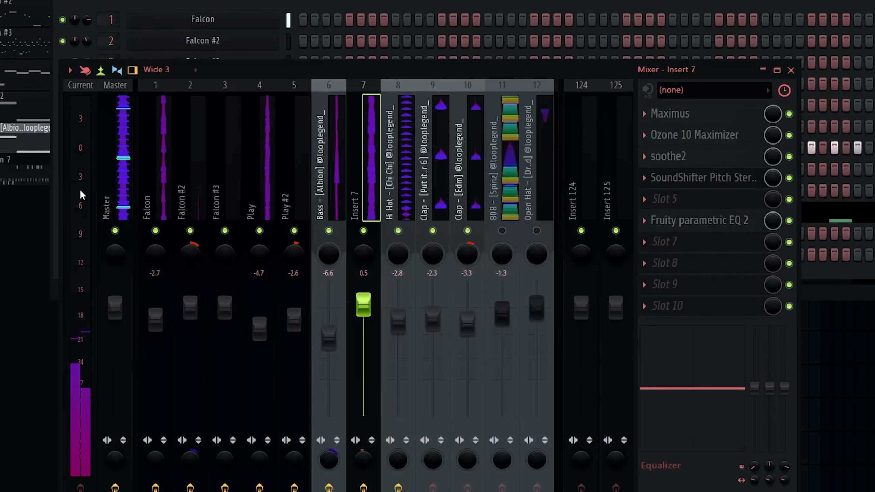
Unmute the open hat and snare mixer tracks
{"action": "scroll", "coordinate": [551, 186], "scroll_direction": "down", "scroll_amount": 8}
{"action": "left_click", "coordinate": [403, 230]}
{"action": "left_click", "coordinate": [436, 230]}
Raise the snare and open hat levels to 1.1 dB each and cut the snare's 90 Hz low band to -18.0 dB
{"action": "left_click", "coordinate": [437, 307]}
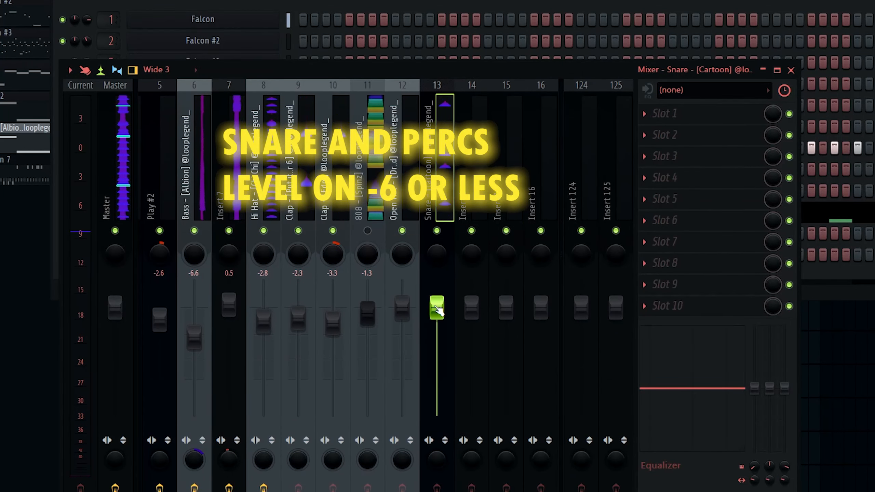
{"action": "left_click_drag", "start_coordinate": [437, 308], "coordinate": [437, 298]}
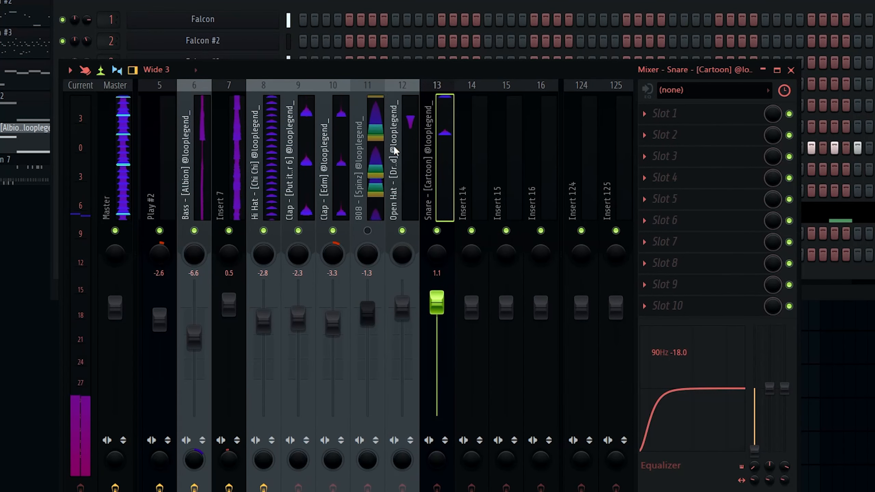
{"action": "left_click", "coordinate": [419, 320]}
Unmute the 808 mixer track and set its level to -3.4 dB
{"action": "left_click", "coordinate": [367, 231]}
{"action": "left_click", "coordinate": [375, 179]}
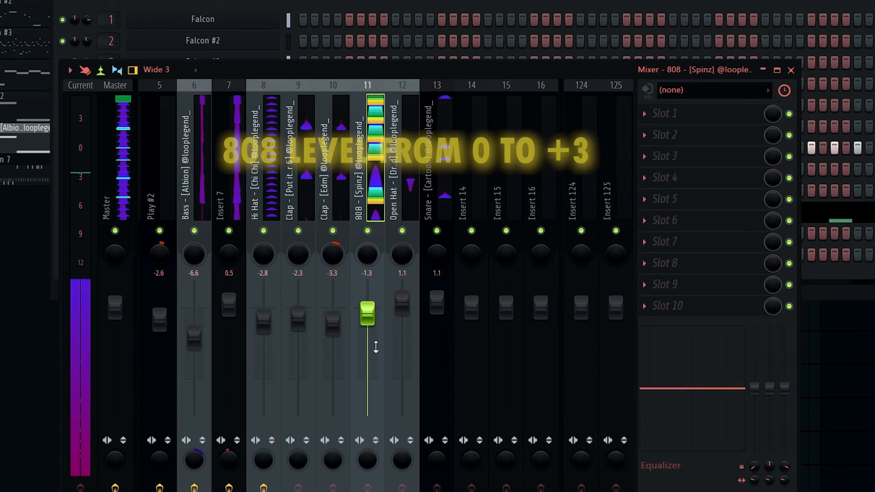
{"action": "left_click_drag", "start_coordinate": [375, 352], "coordinate": [366, 363]}
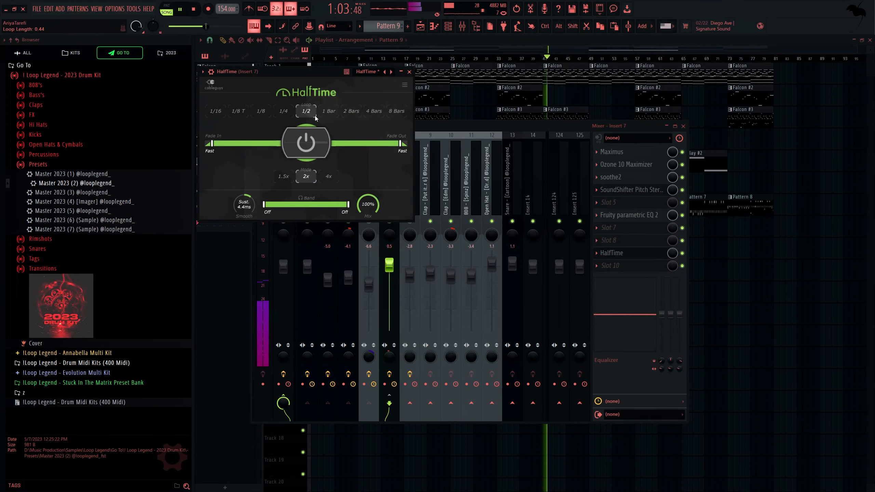
Create an automation clip for HalfTime's mix level on Insert 7 and shape it to be raised only from bar 41 to 49
{"action": "right_click", "coordinate": [674, 254]}
{"action": "left_click", "coordinate": [682, 312]}
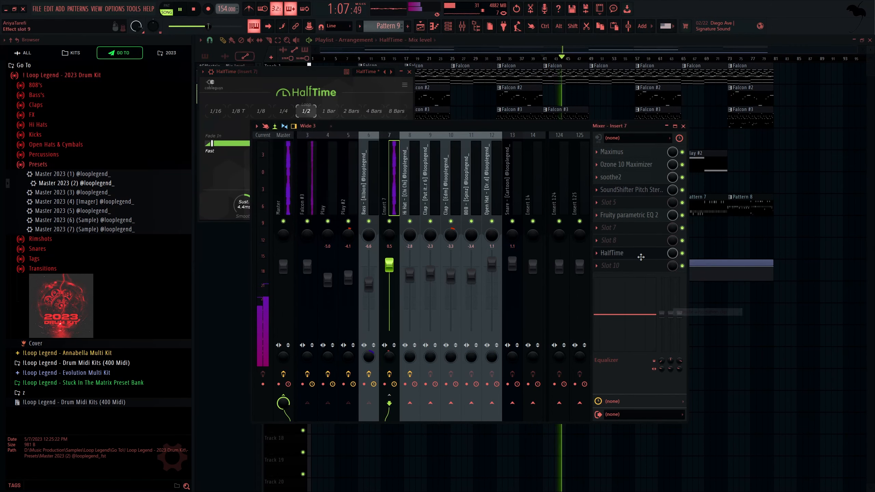
{"action": "key", "text": "F9"}
{"action": "right_click", "coordinate": [544, 271]}
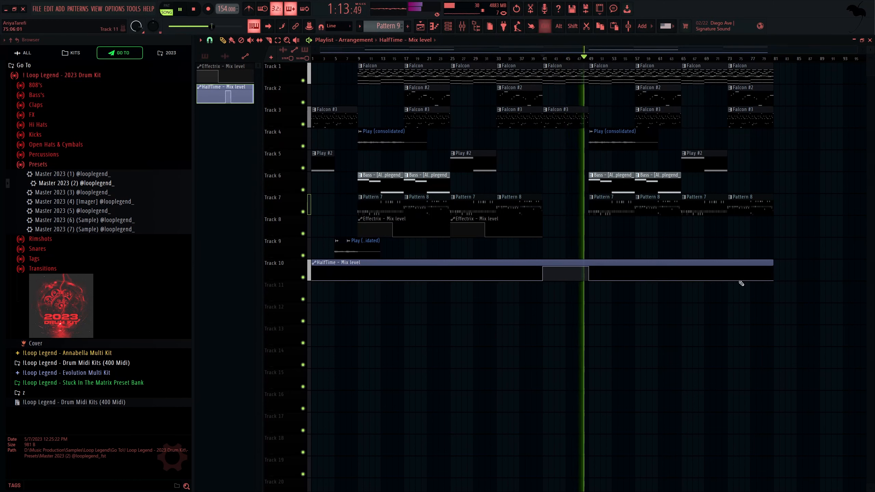
Set the HalfTime mix level automation clip's colour to black (#000000)
{"action": "middle_click", "coordinate": [733, 272]}
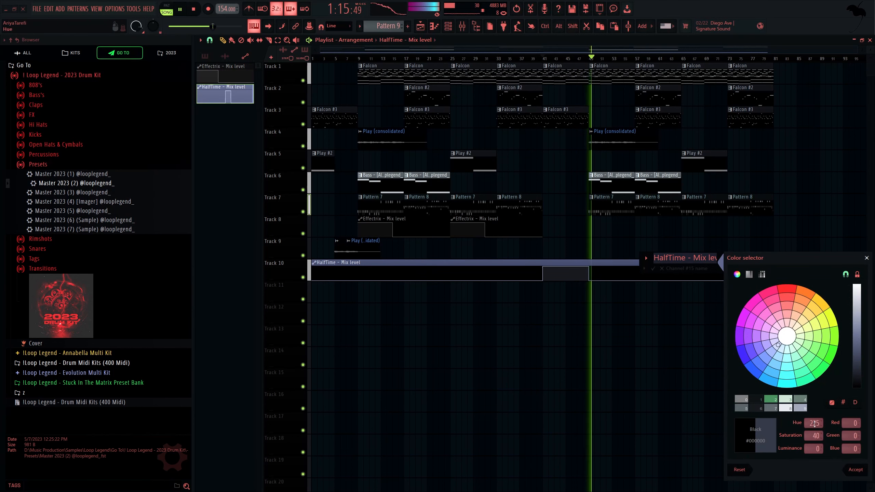
{"action": "key", "text": "Return"}
{"action": "key", "text": "Return"}
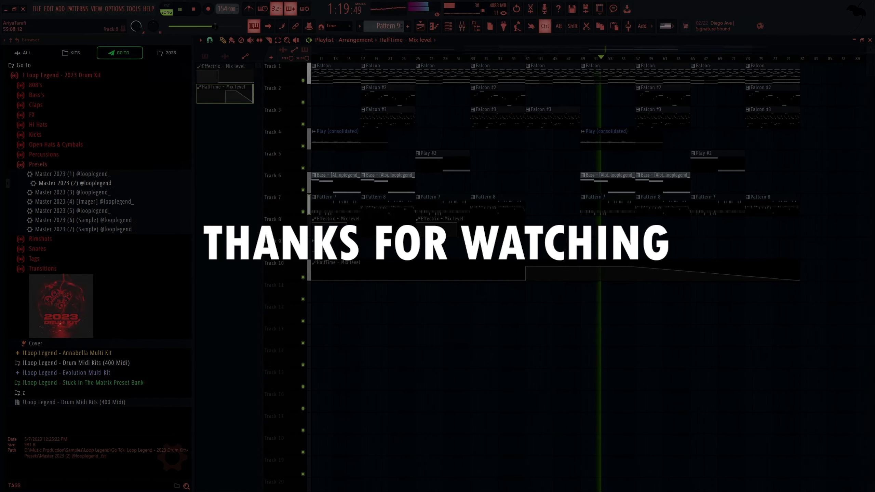
{"action": "scroll", "coordinate": [565, 80], "scroll_direction": "up", "scroll_amount": 3, "text": "ctrl"}
{"action": "scroll", "coordinate": [624, 203], "scroll_direction": "down", "scroll_amount": 4, "text": "ctrl"}
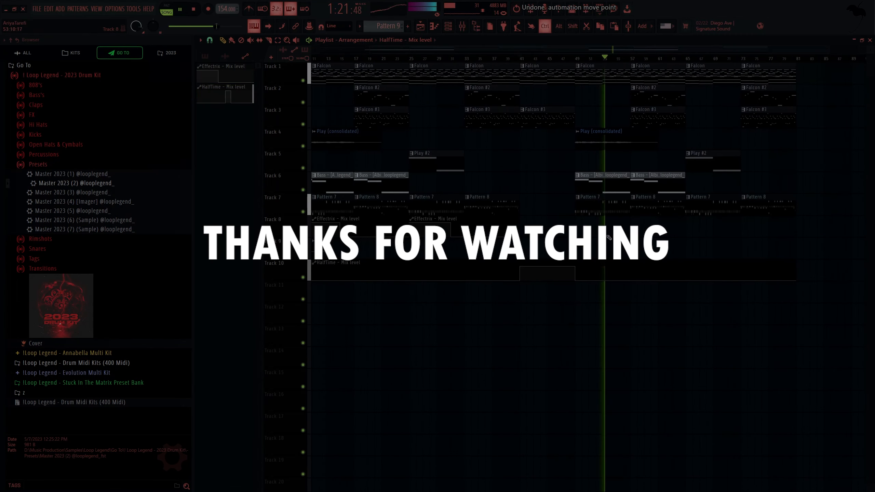
{"action": "scroll", "coordinate": [537, 124], "scroll_direction": "up", "scroll_amount": 3, "text": "ctrl"}
{"action": "scroll", "coordinate": [539, 62], "scroll_direction": "up", "scroll_amount": 3, "text": "ctrl"}
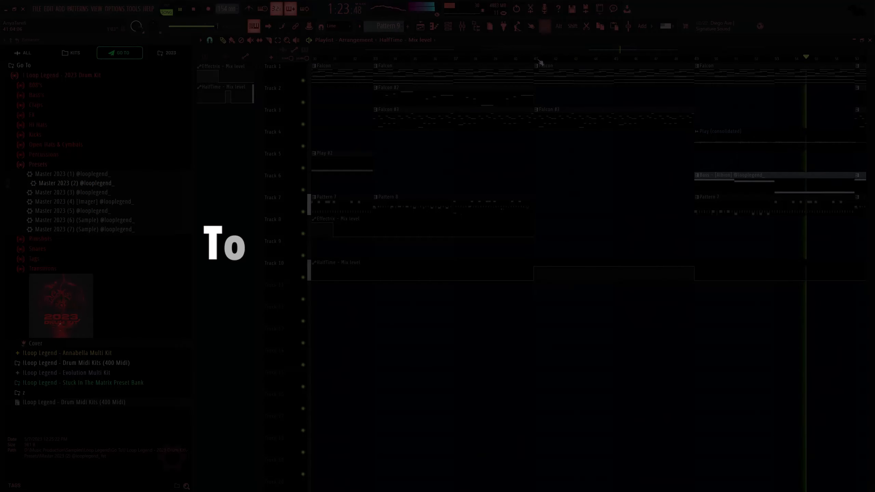